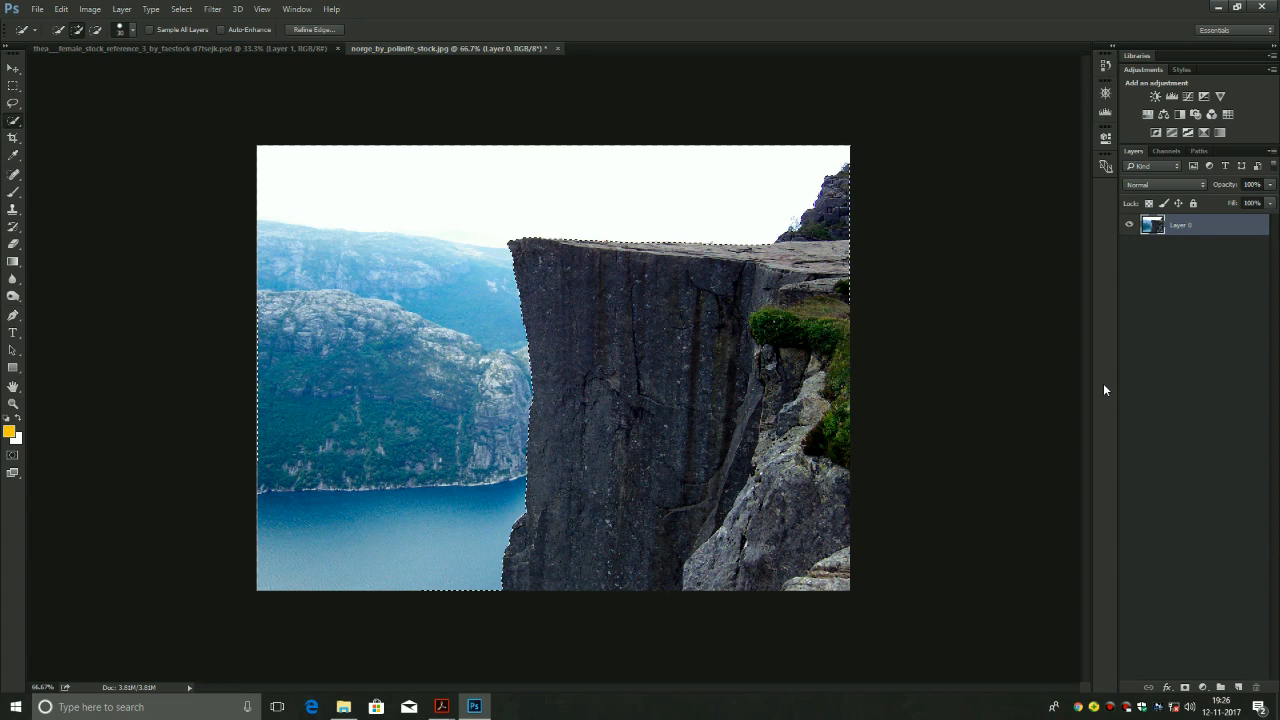
Isolate the selected cliff on its own layer and extend the canvas upward and leftward with the Crop tool, leaving the cliff in the lower-right corner
{"action": "left_click", "coordinate": [1239, 687]}
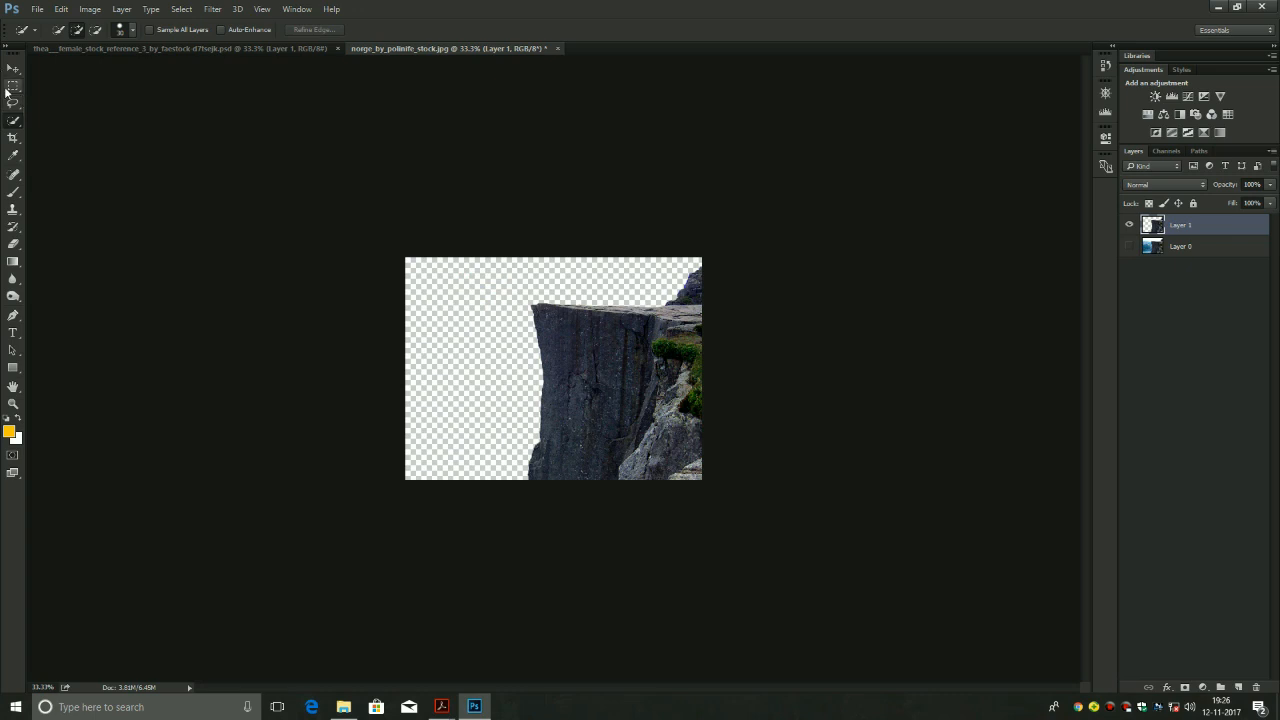
{"action": "left_click", "coordinate": [13, 137]}
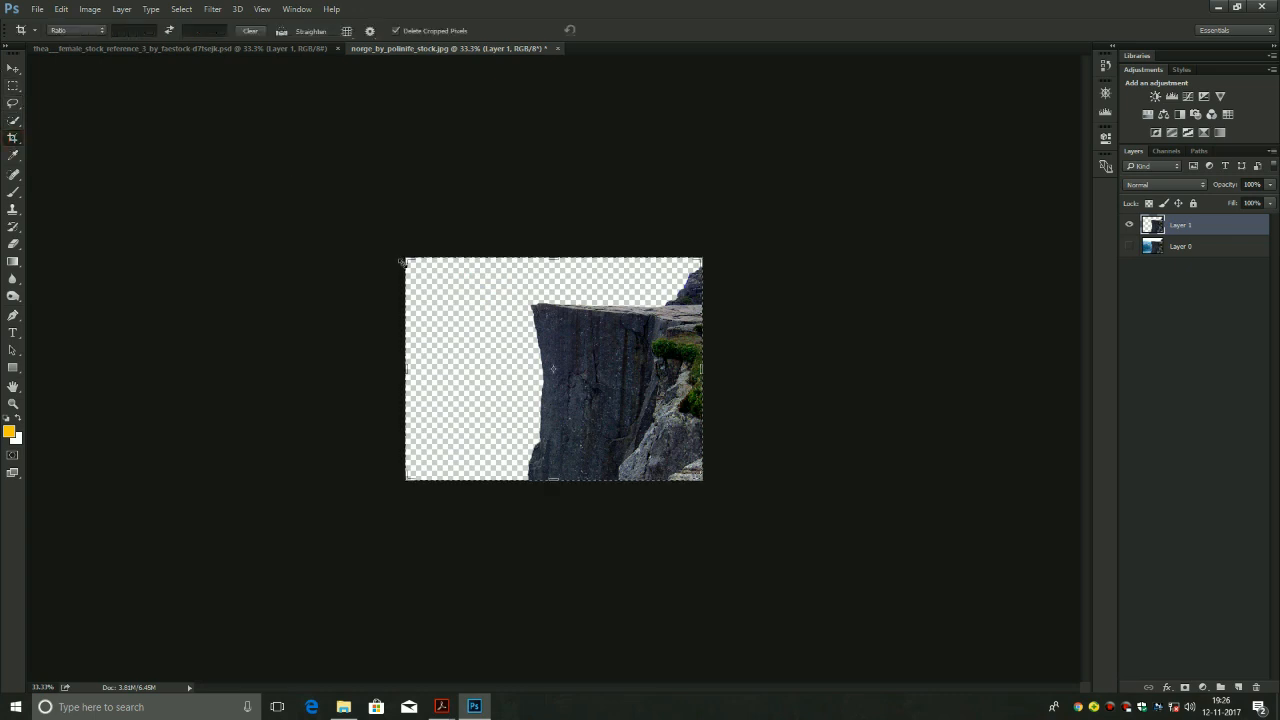
{"action": "left_click_drag", "start_coordinate": [408, 262], "coordinate": [235, 143]}
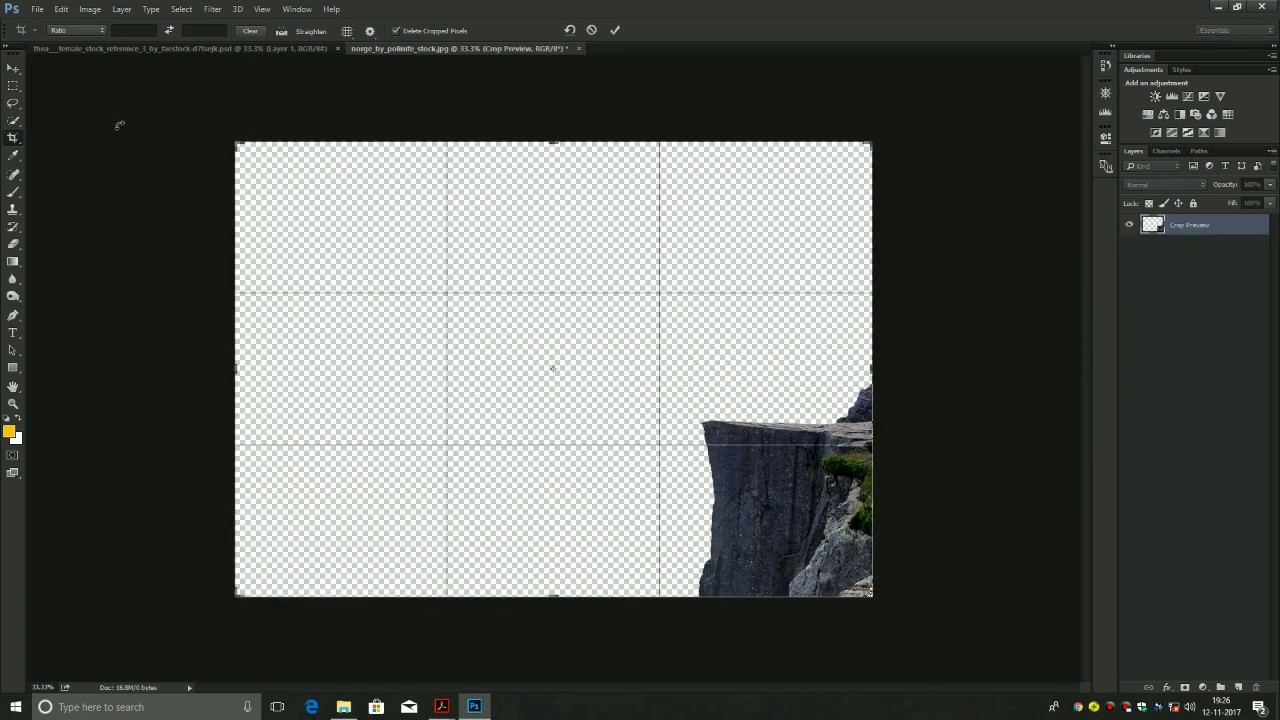
{"action": "left_click", "coordinate": [615, 30]}
{"action": "left_click", "coordinate": [858, 129]}
{"action": "left_click", "coordinate": [615, 30]}
{"action": "key", "text": "v"}
{"action": "left_click", "coordinate": [1012, 415]}
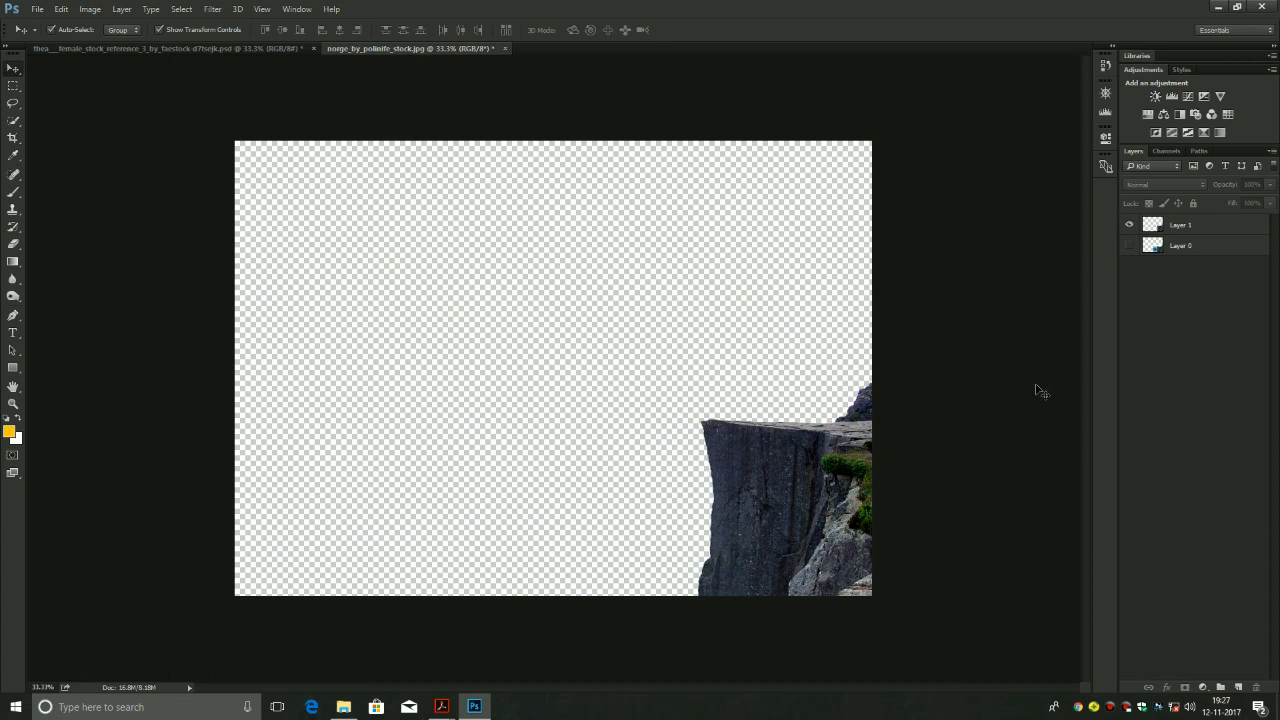
In the female stock reference document, hide the Background layer and select the entire contents of Layer 1 for copying
{"action": "left_click", "coordinate": [243, 49]}
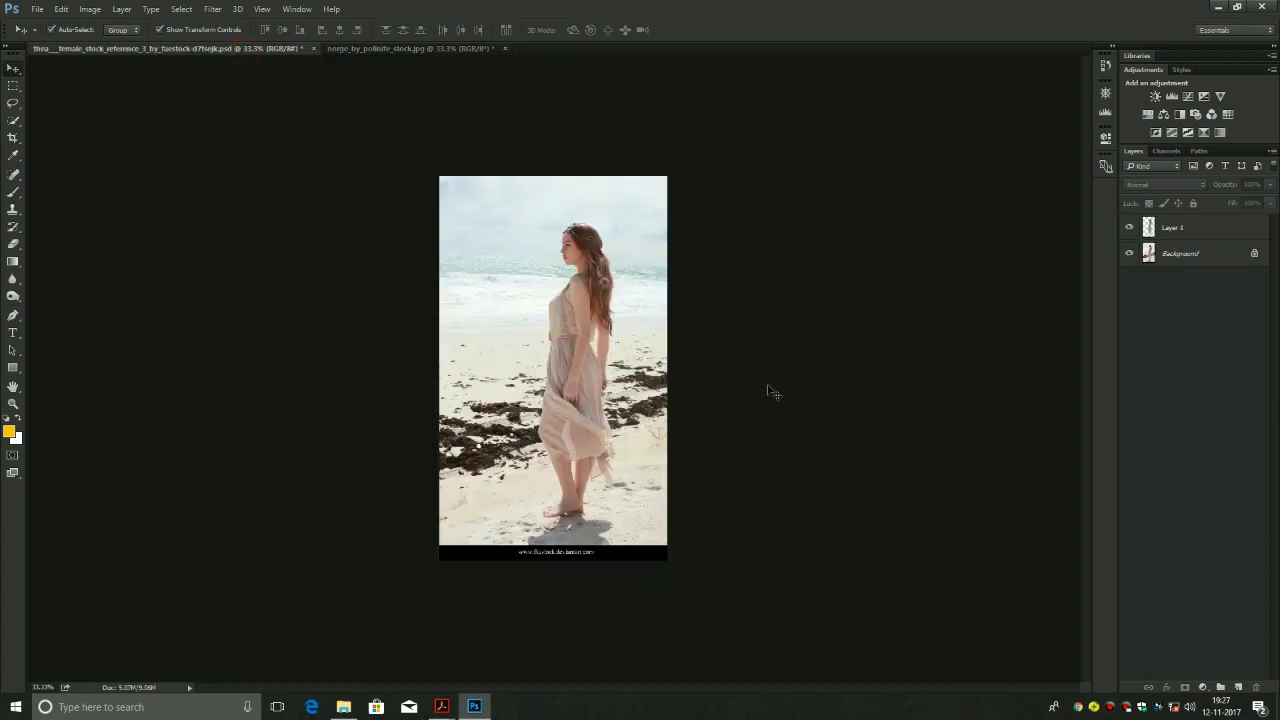
{"action": "left_click", "coordinate": [1129, 254]}
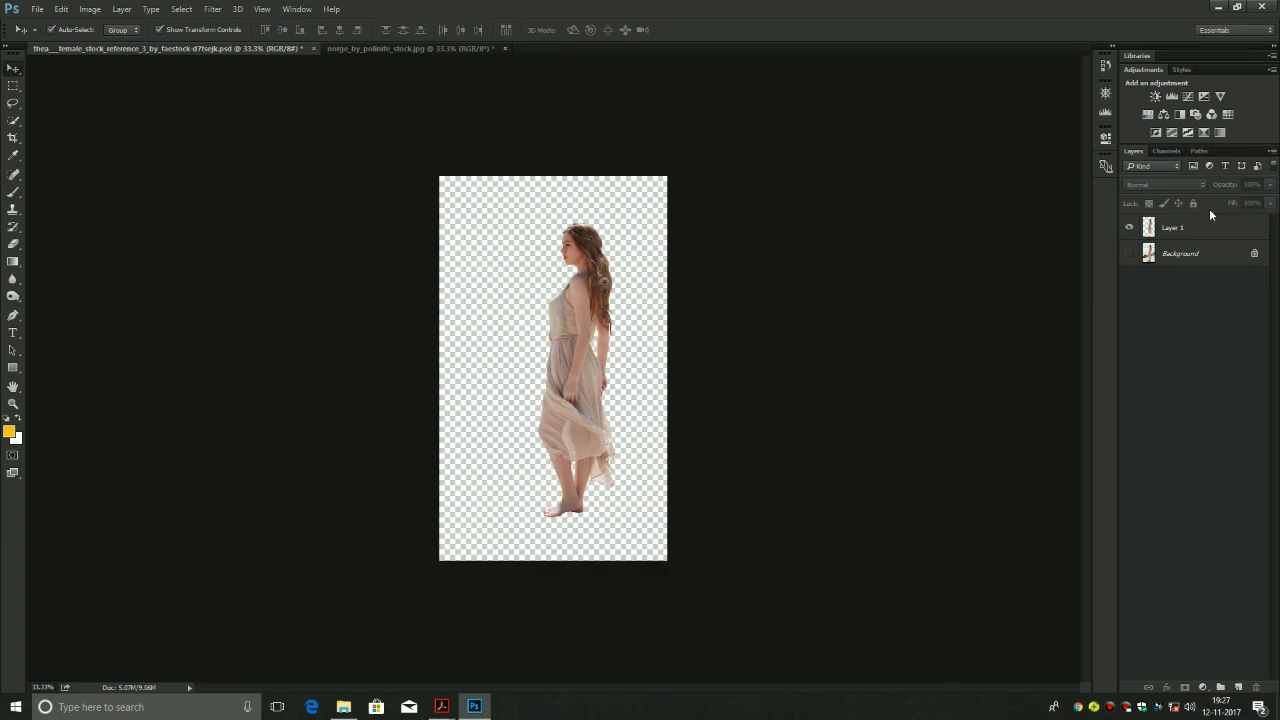
{"action": "left_click", "coordinate": [1177, 229]}
{"action": "key", "text": "ctrl+a"}
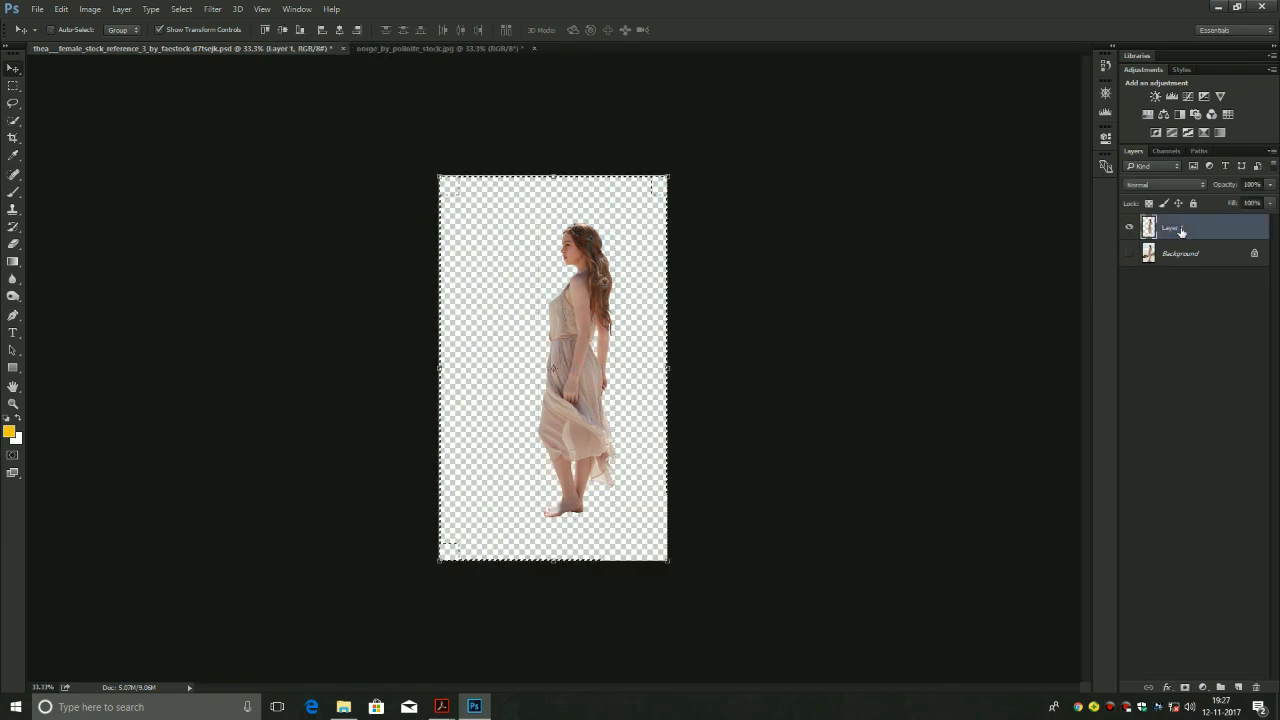
Paste the woman's cut-out onto a new layer above Layer 1 in the cliff composite document
{"action": "left_click", "coordinate": [454, 49]}
{"action": "left_click", "coordinate": [1232, 231]}
{"action": "left_click", "coordinate": [1239, 687]}
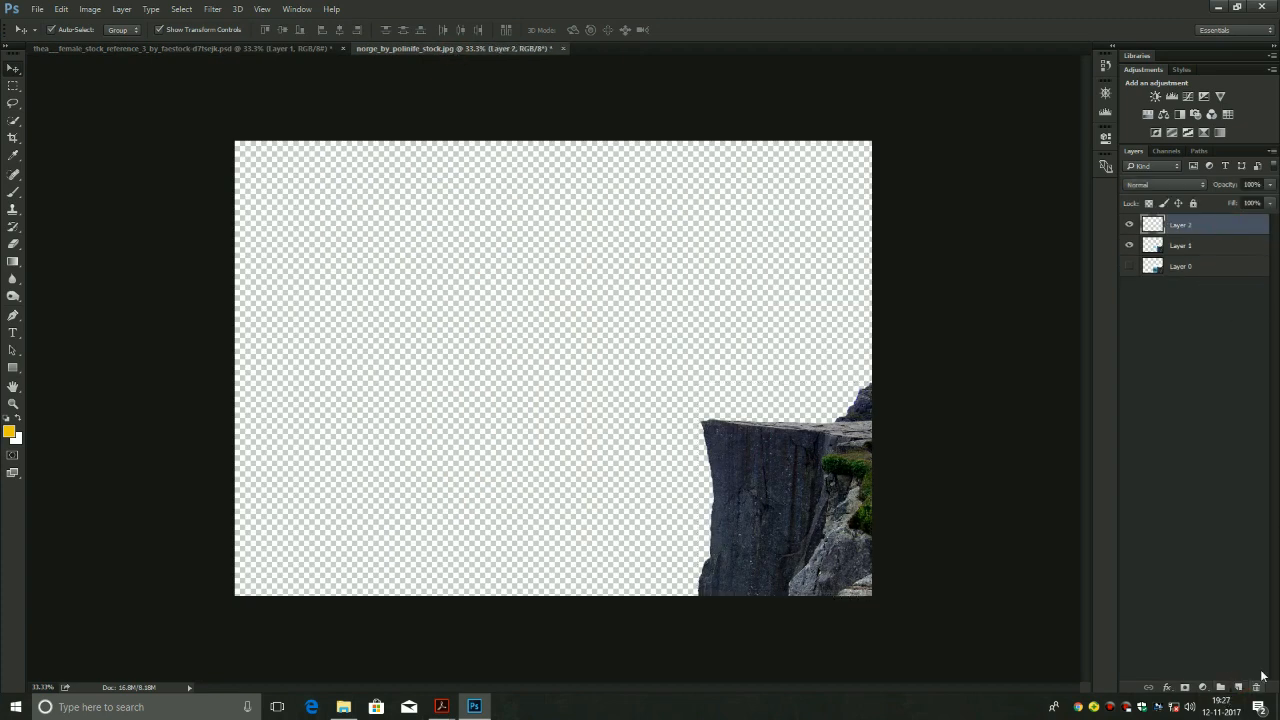
{"action": "key", "text": "ctrl+v"}
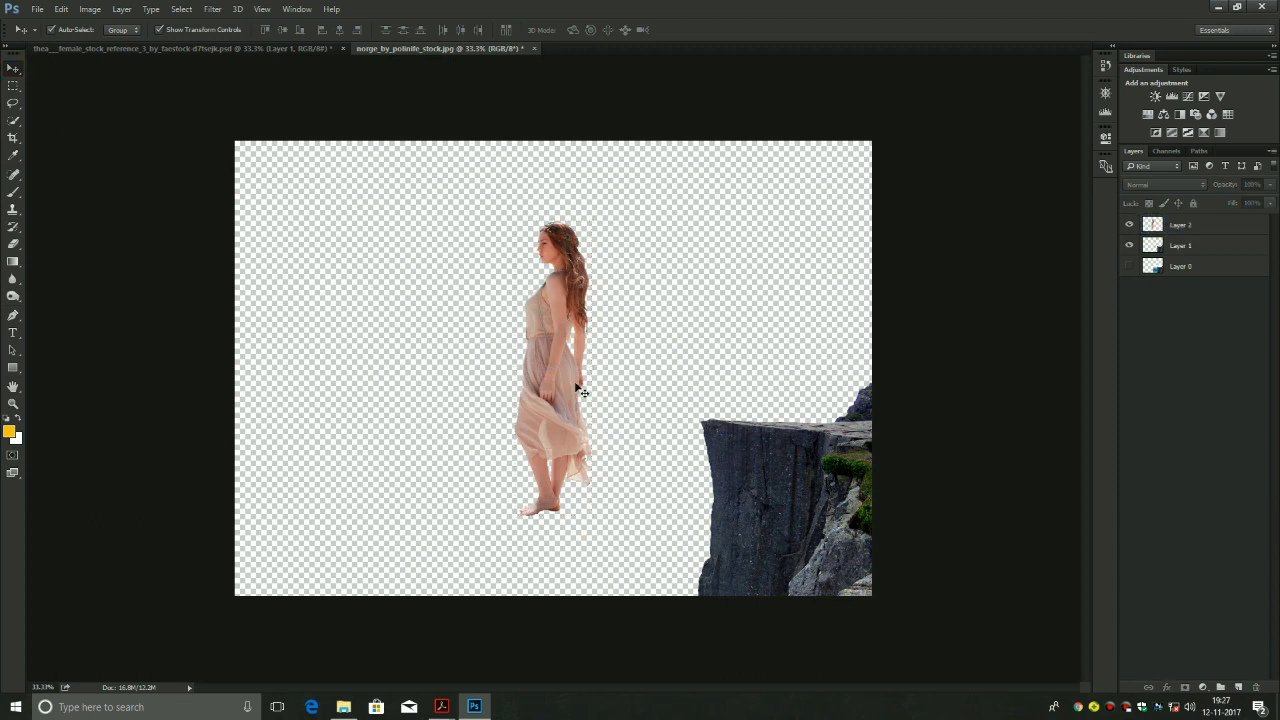
Scale the woman down to about 70% and place her standing on the flat top of the cliff
{"action": "left_click_drag", "start_coordinate": [580, 378], "coordinate": [792, 303]}
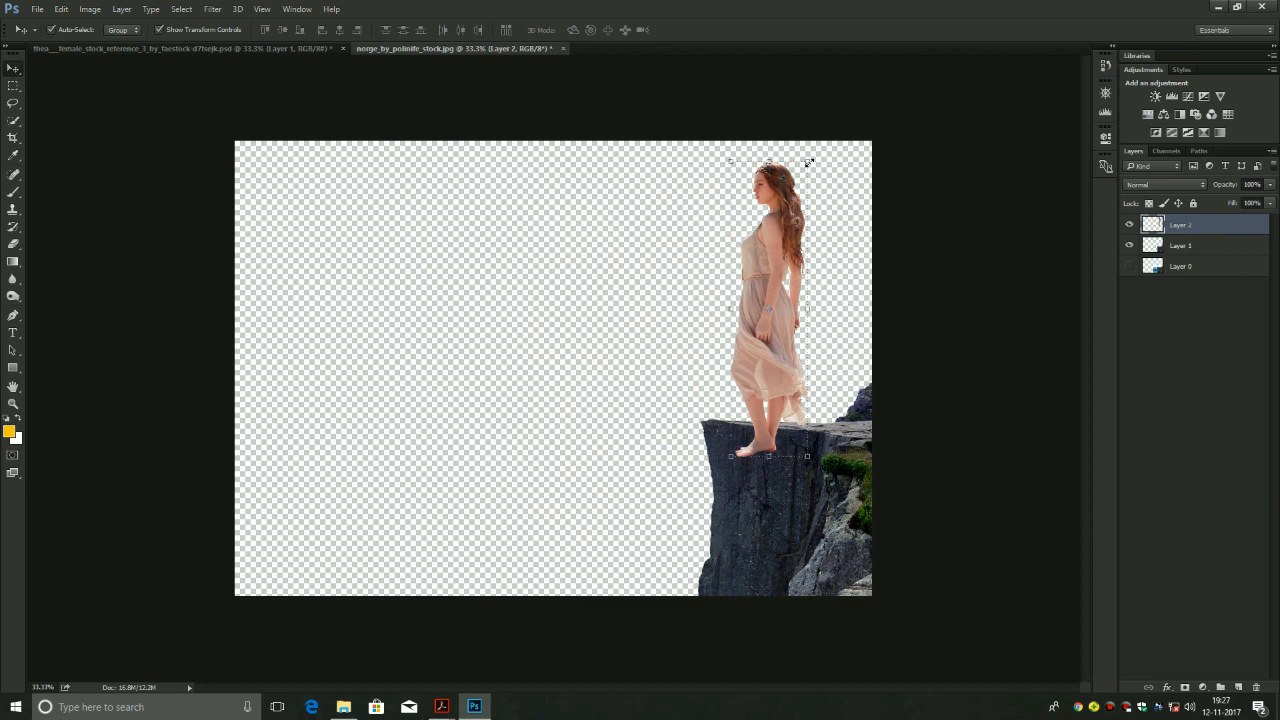
{"action": "left_click_drag", "start_coordinate": [808, 162], "coordinate": [758, 251]}
{"action": "left_click_drag", "start_coordinate": [756, 320], "coordinate": [767, 289]}
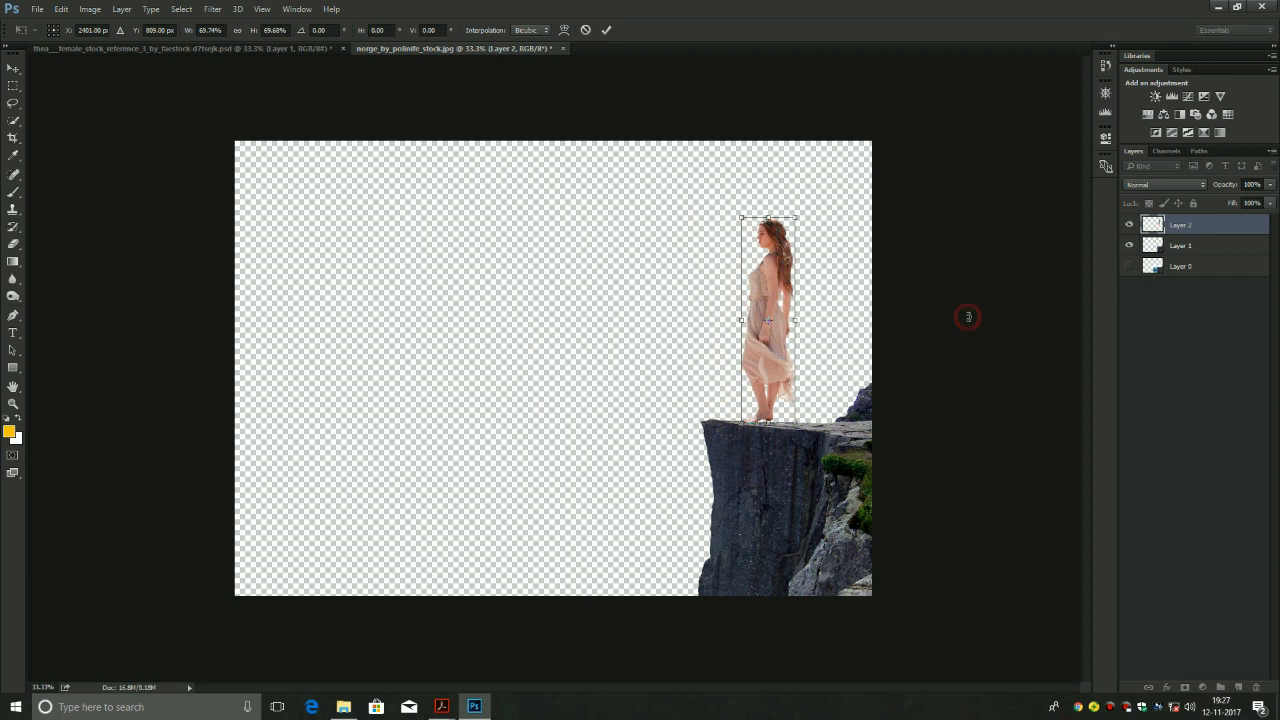
{"action": "key", "text": "Return"}
{"action": "left_click", "coordinate": [966, 311]}
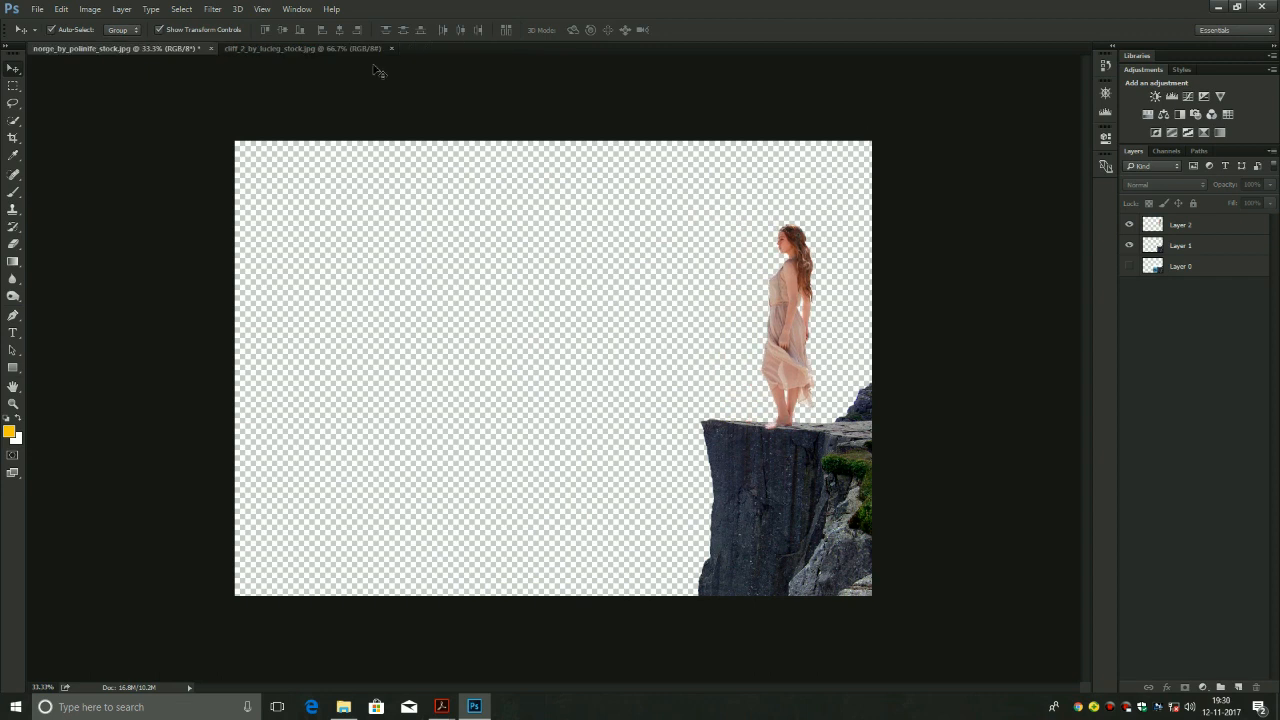
In the cliff_2 image, quick-select the sky and distant mountain, invert the selection, and isolate the steep cliff on a new layer
{"action": "left_click", "coordinate": [335, 48]}
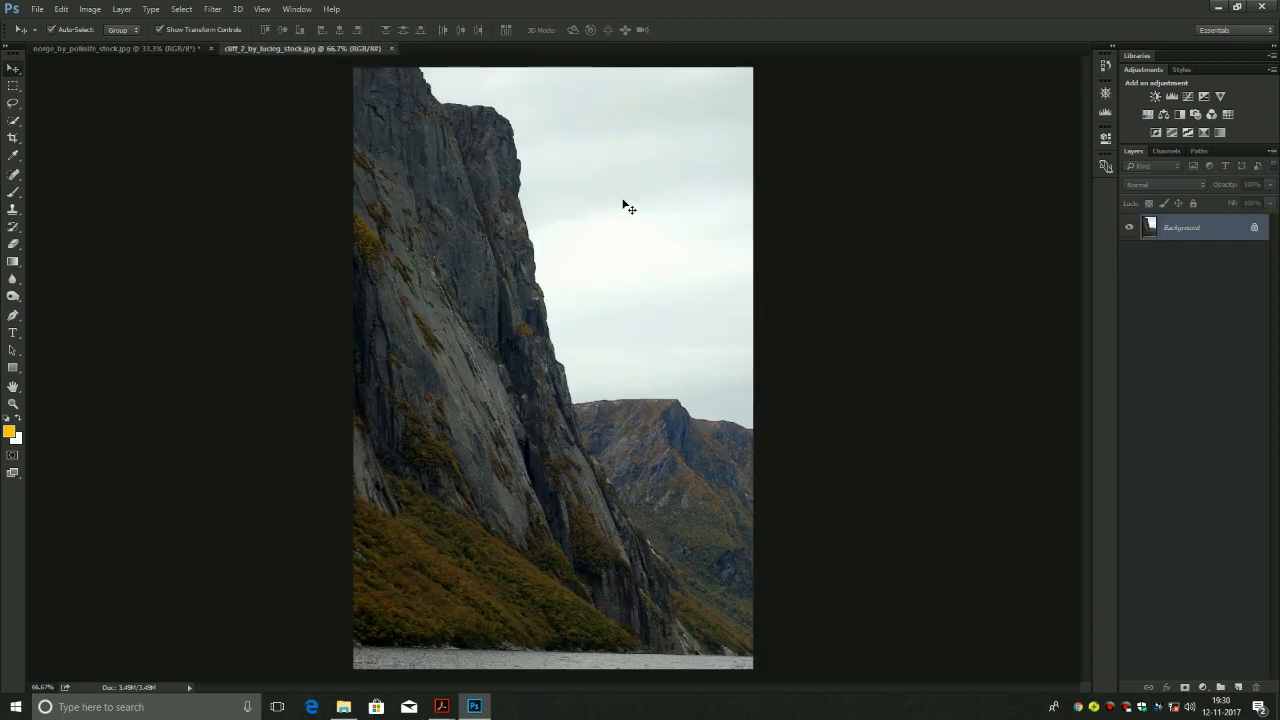
{"action": "left_click", "coordinate": [14, 121]}
{"action": "left_click", "coordinate": [588, 78]}
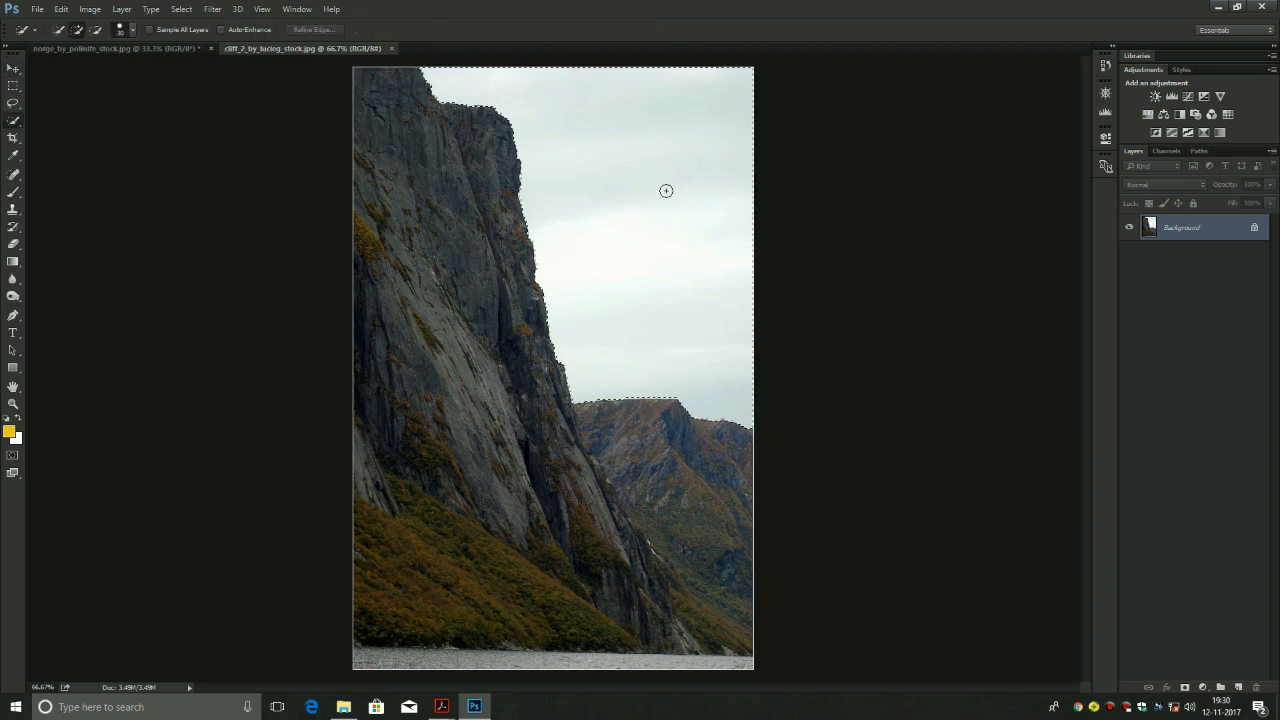
{"action": "left_click", "coordinate": [695, 326]}
{"action": "left_click", "coordinate": [181, 9]}
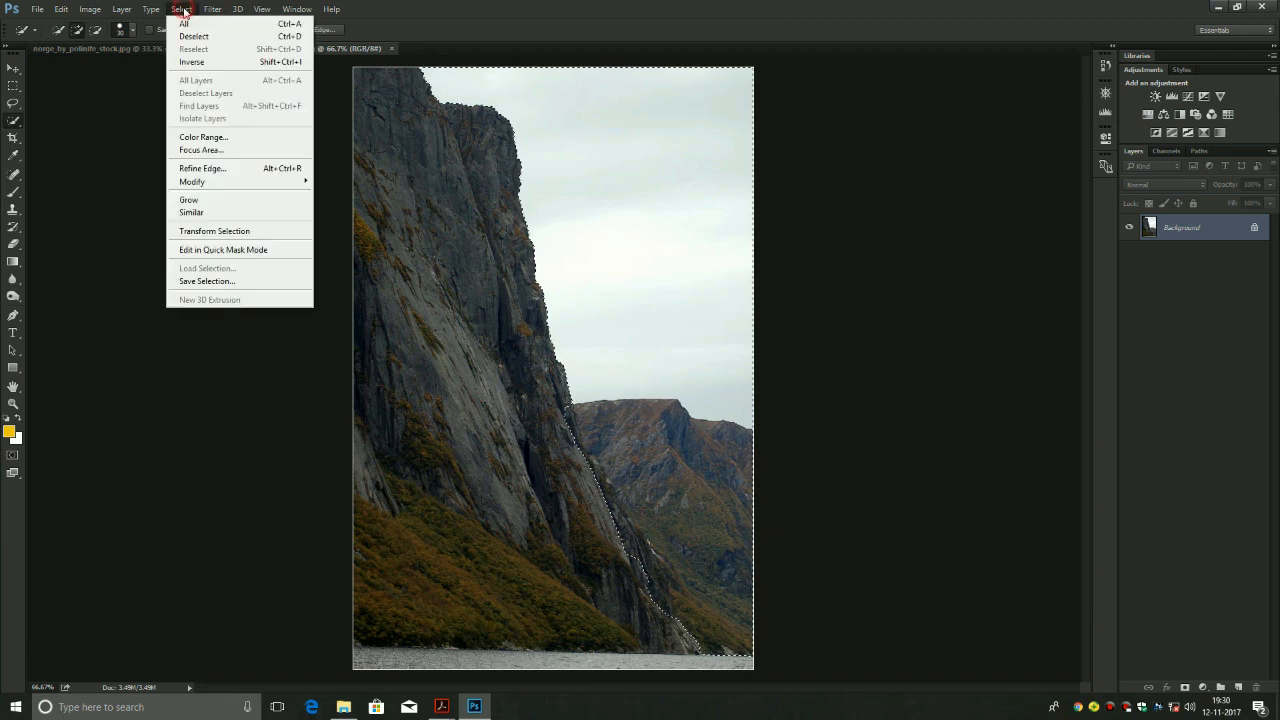
{"action": "left_click", "coordinate": [197, 62]}
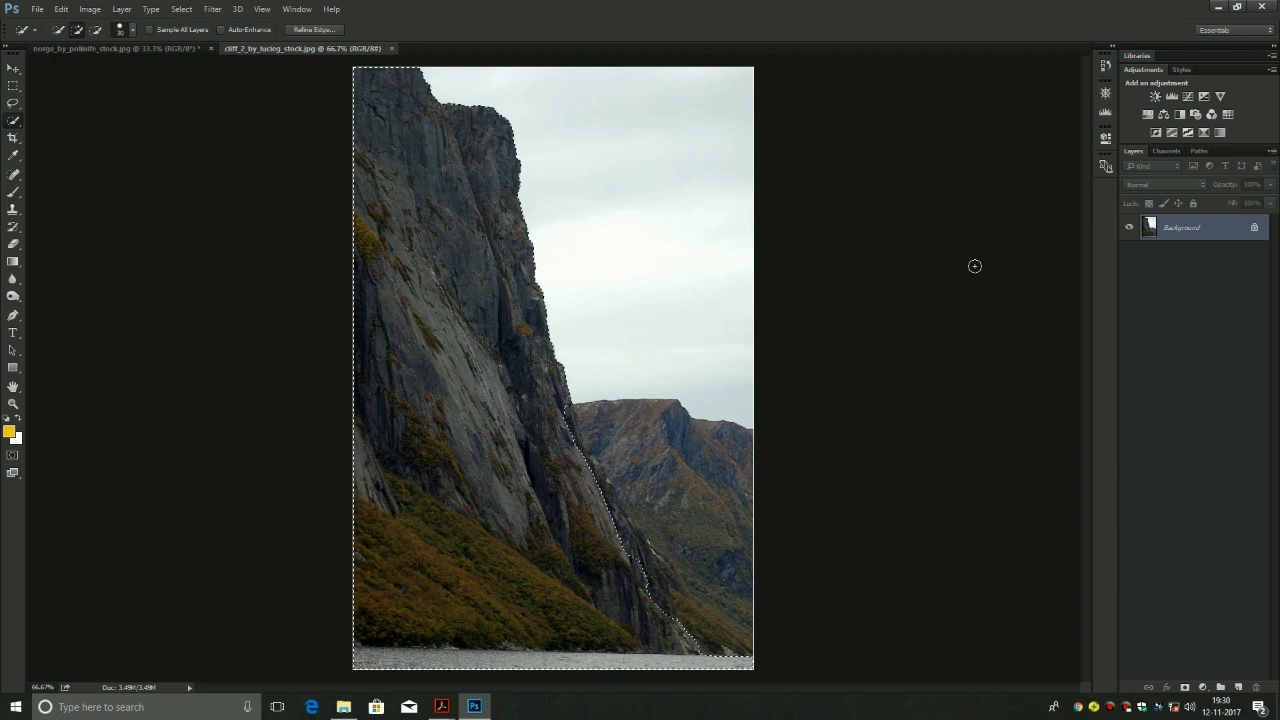
{"action": "left_click", "coordinate": [1238, 688]}
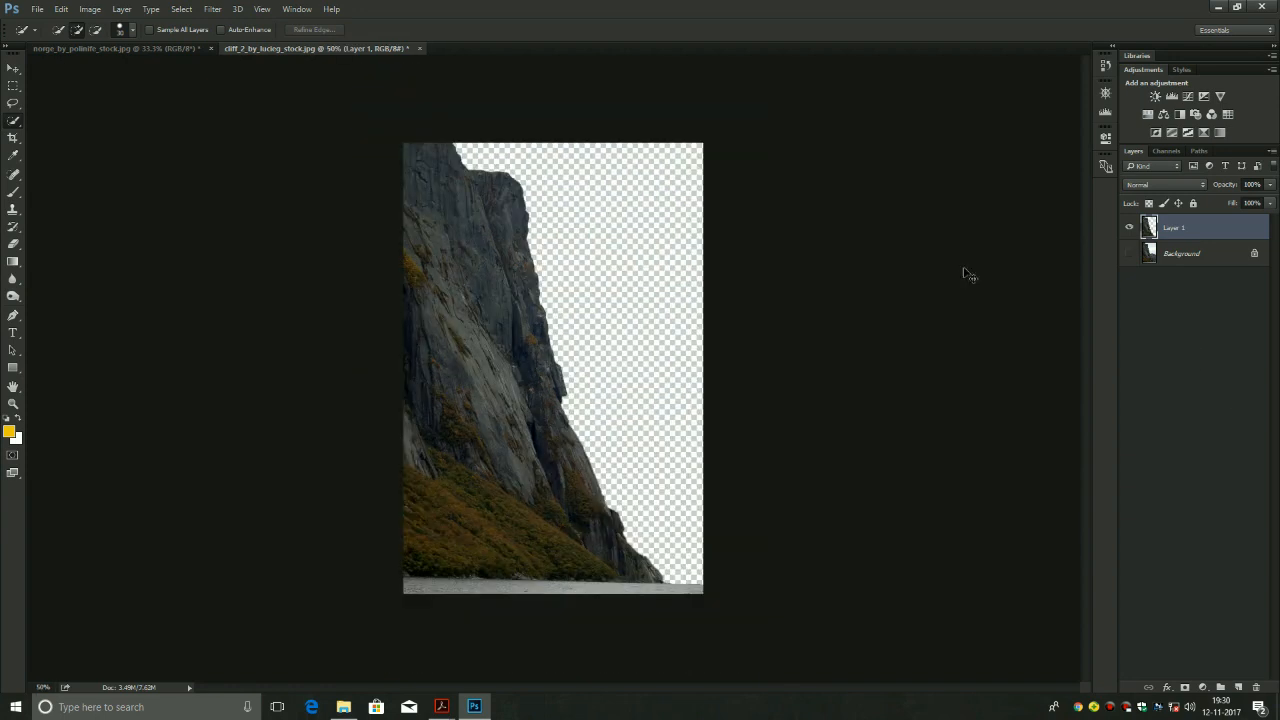
Copy the entire isolated cliff layer and paste it onto a new layer above Layer 2 in the composite document
{"action": "key", "text": "ctrl+a"}
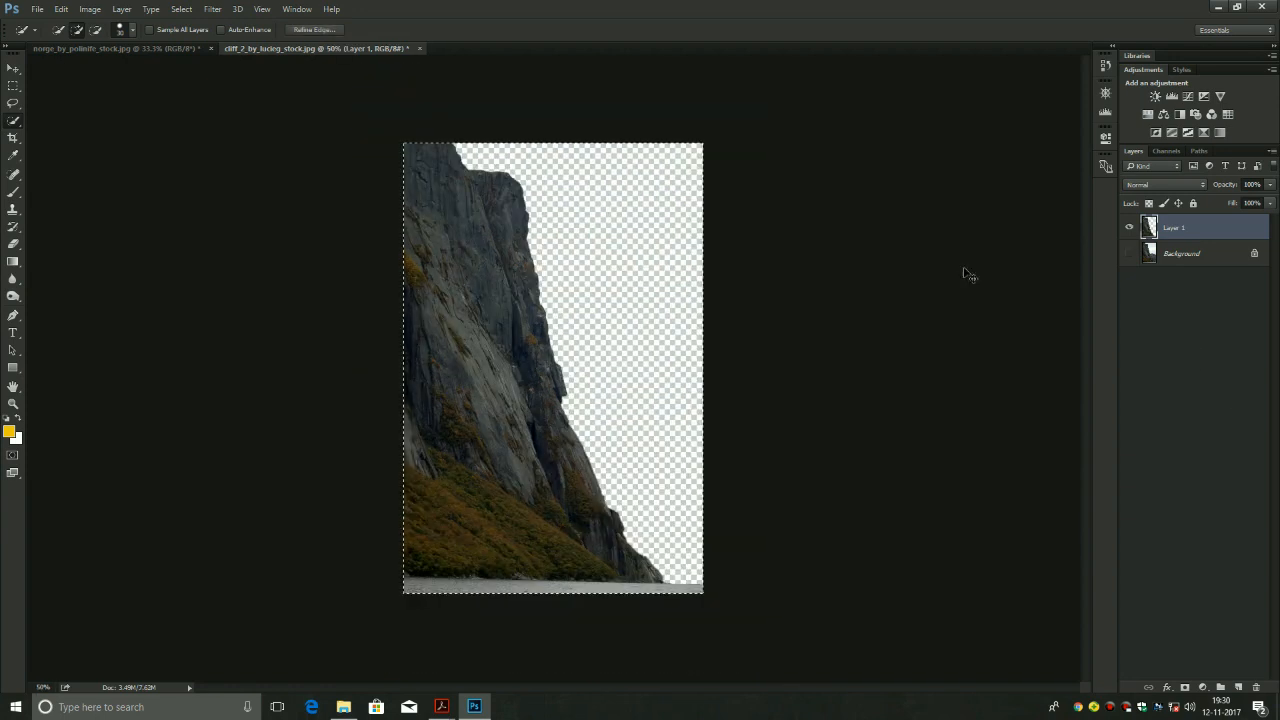
{"action": "left_click", "coordinate": [147, 51]}
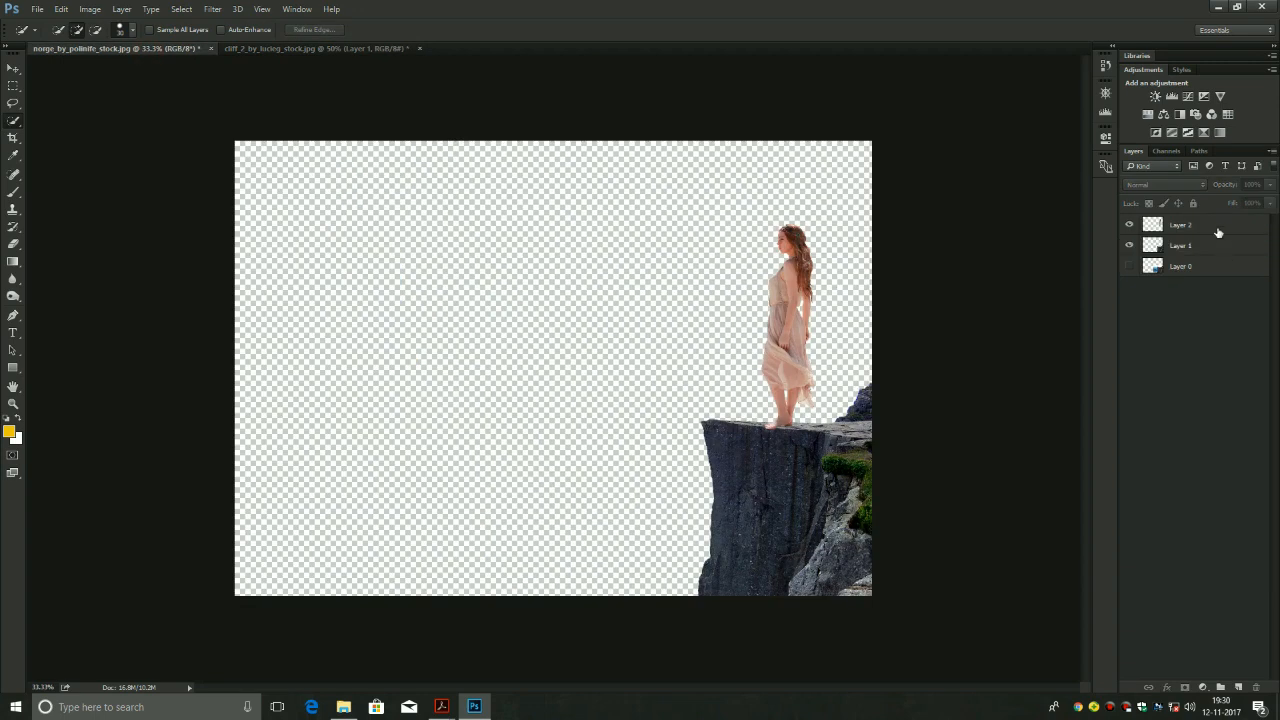
{"action": "left_click", "coordinate": [1217, 228]}
{"action": "left_click", "coordinate": [1238, 688]}
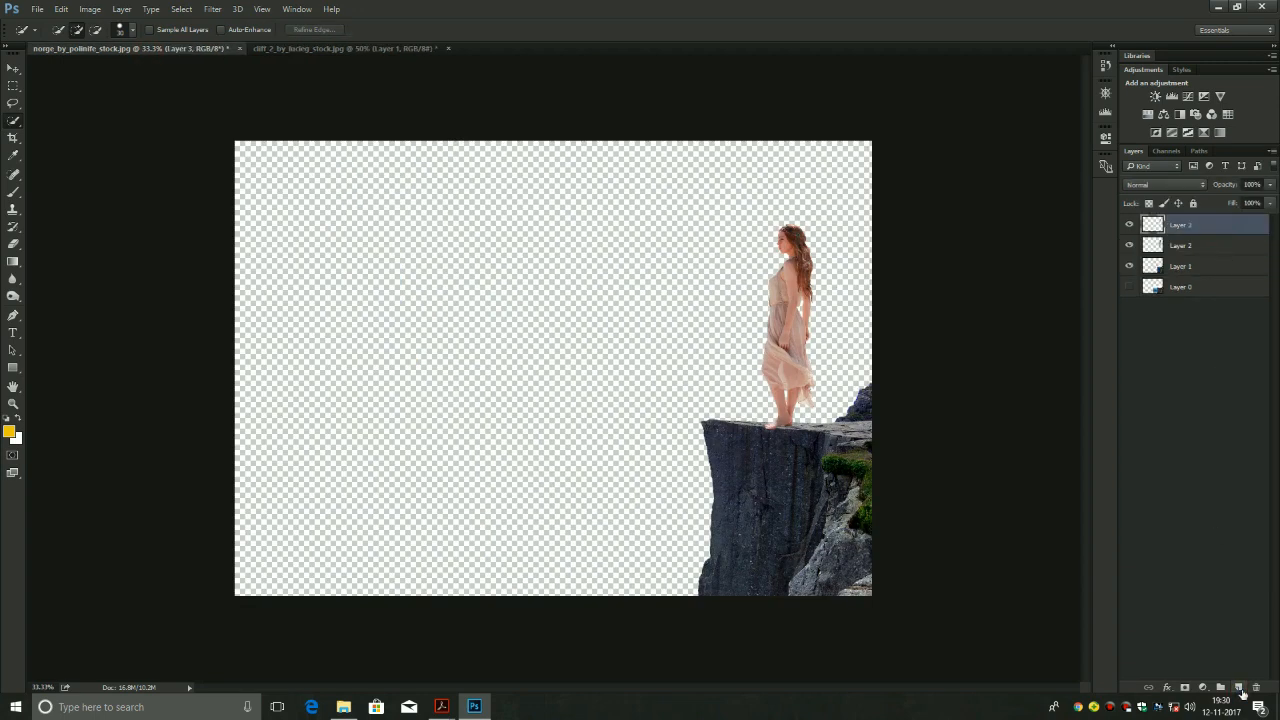
{"action": "key", "text": "ctrl+v"}
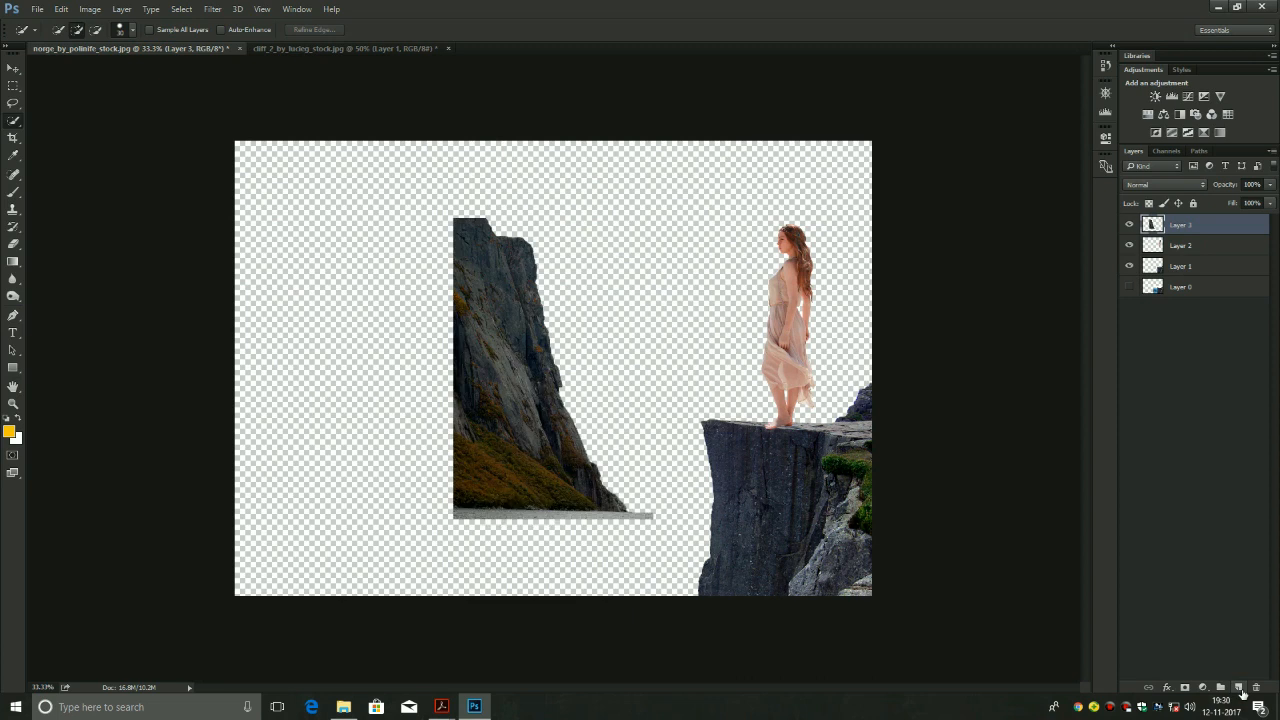
Move the pasted cliff to the canvas's left edge and enlarge it so that it fills the lower-left corner
{"action": "key", "text": "v"}
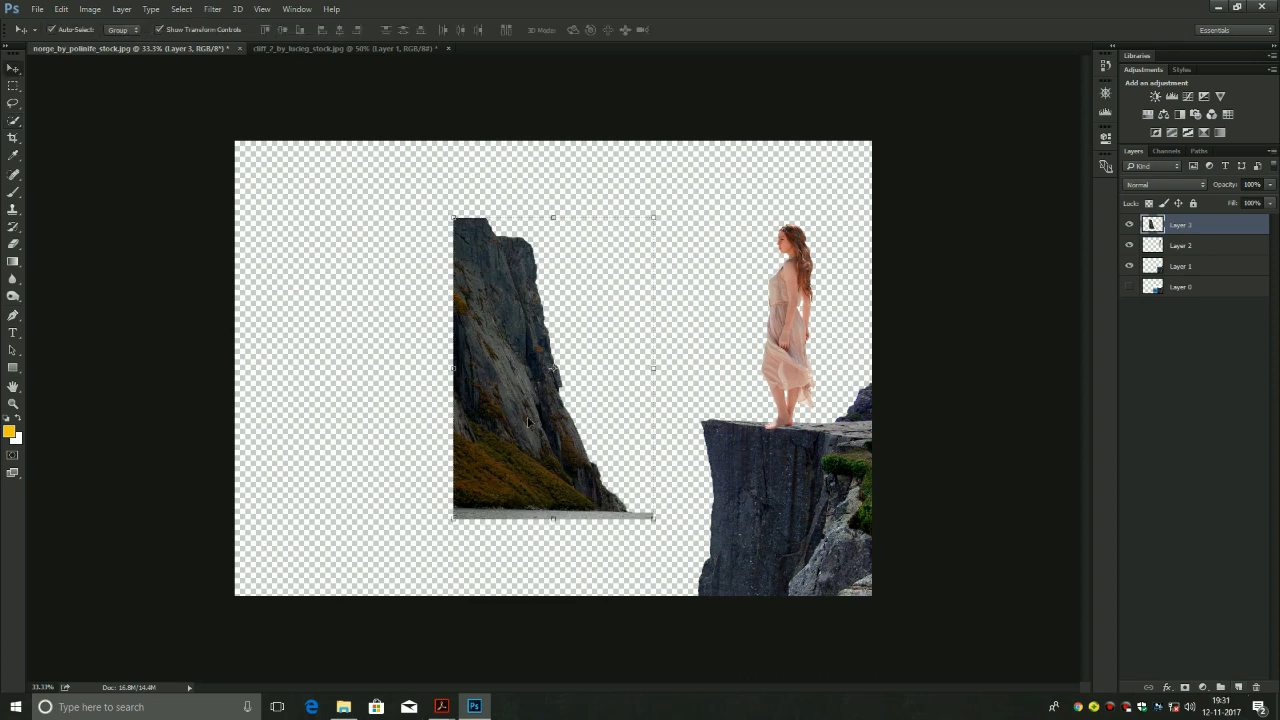
{"action": "left_click_drag", "start_coordinate": [527, 413], "coordinate": [297, 337]}
{"action": "left_click_drag", "start_coordinate": [423, 440], "coordinate": [617, 632]}
{"action": "key", "text": "Return"}
{"action": "mouse_move", "coordinate": [362, 437]}
{"action": "left_mouse_down"}
{"action": "mouse_move", "coordinate": [378, 415]}
{"action": "mouse_move", "coordinate": [359, 440]}
{"action": "left_mouse_up"}
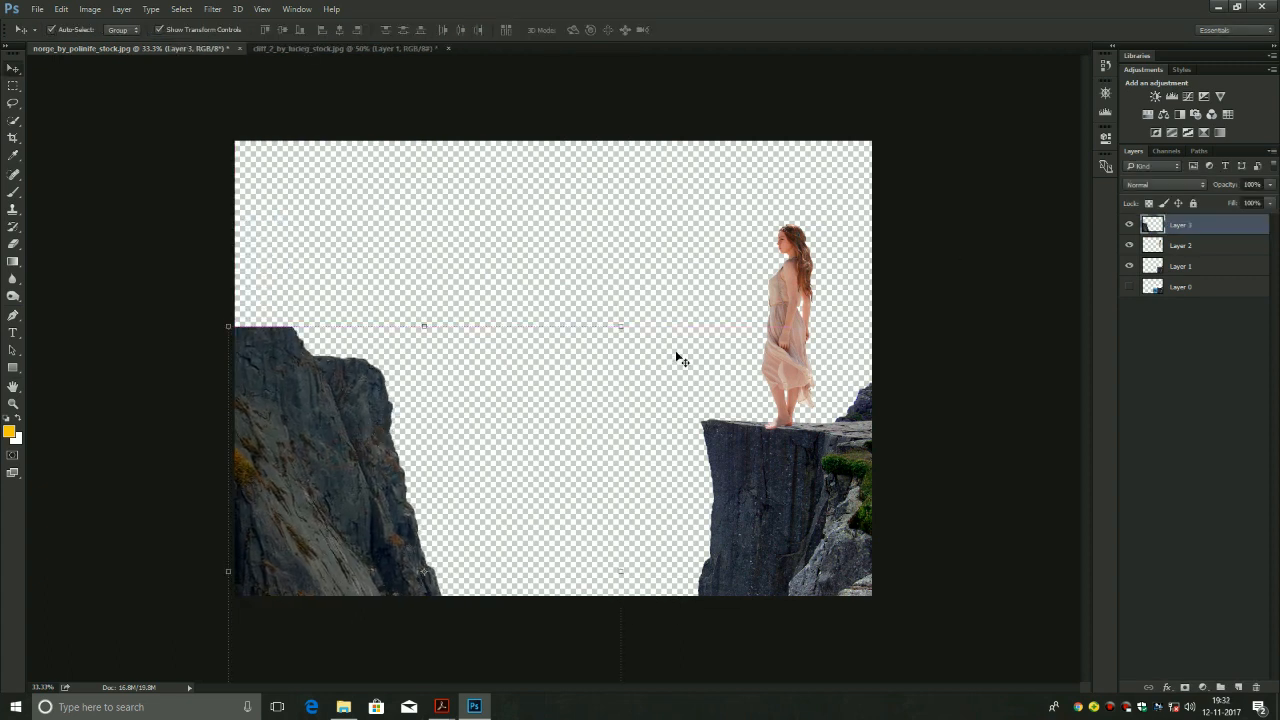
{"action": "left_click", "coordinate": [613, 91]}
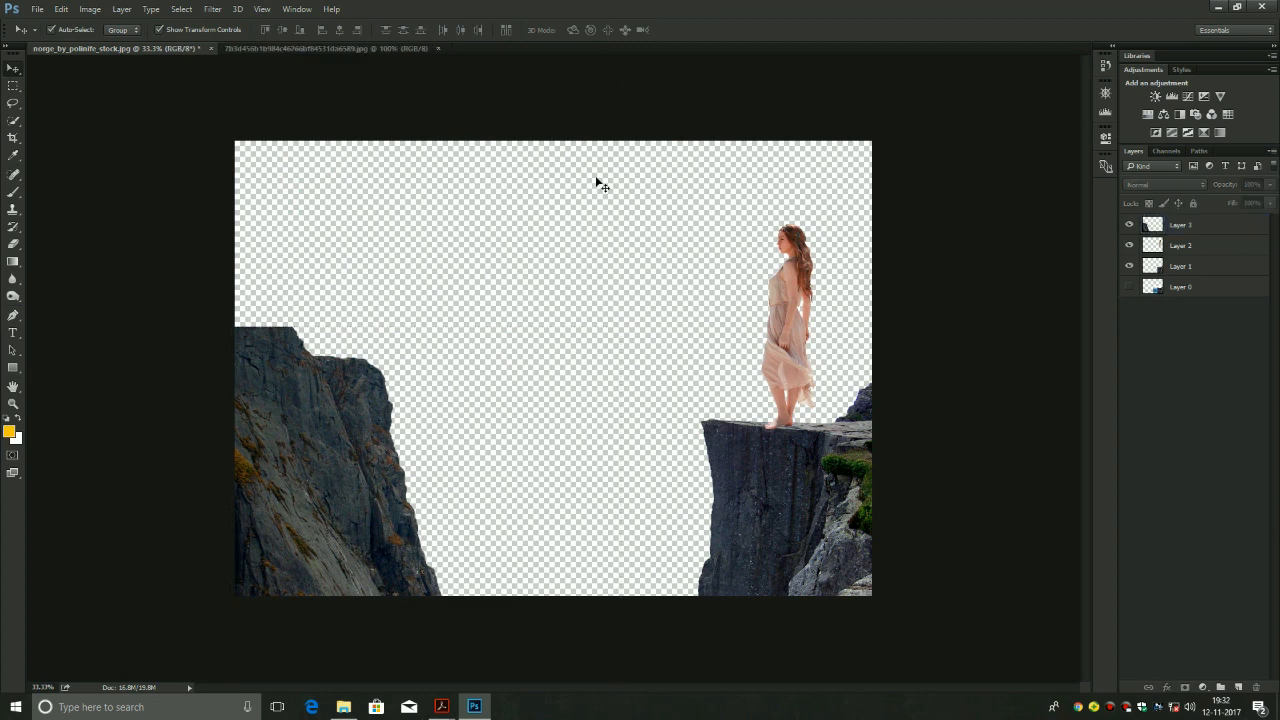
Select only the upper boulder in the balanced-rock photo with the Quick Selection tool
{"action": "left_click", "coordinate": [325, 49]}
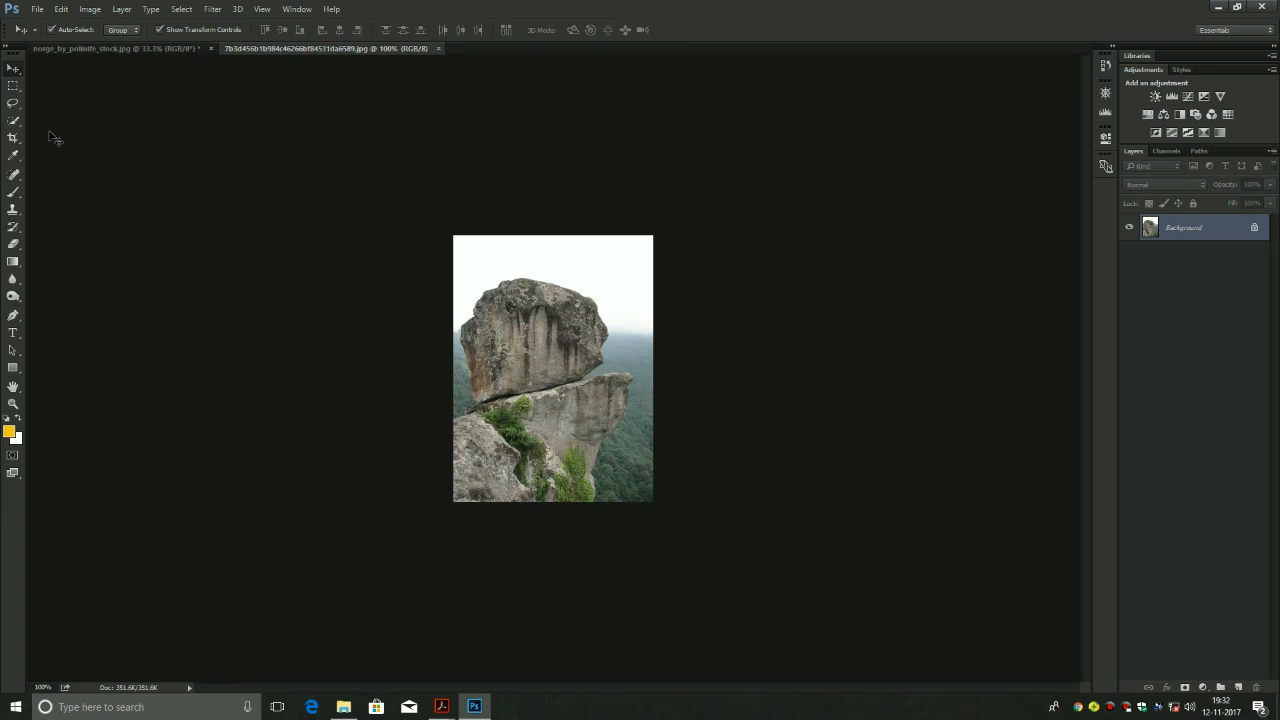
{"action": "left_click", "coordinate": [13, 121]}
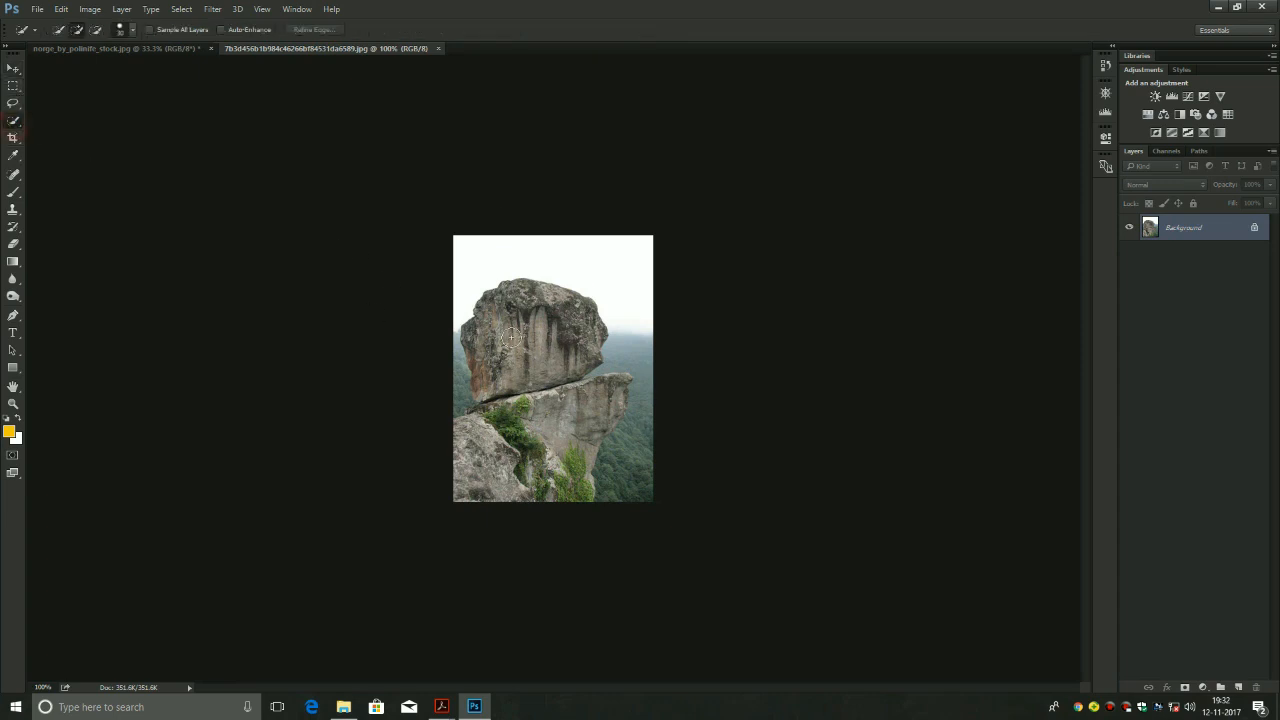
{"action": "mouse_move", "coordinate": [505, 357]}
{"action": "left_mouse_down"}
{"action": "mouse_move", "coordinate": [505, 309]}
{"action": "mouse_move", "coordinate": [523, 299]}
{"action": "mouse_move", "coordinate": [570, 318]}
{"action": "mouse_move", "coordinate": [574, 347]}
{"action": "mouse_move", "coordinate": [491, 374]}
{"action": "mouse_move", "coordinate": [592, 342]}
{"action": "left_mouse_up"}
{"action": "key", "text": "ctrl+plus"}
{"action": "key", "text": "ctrl+plus"}
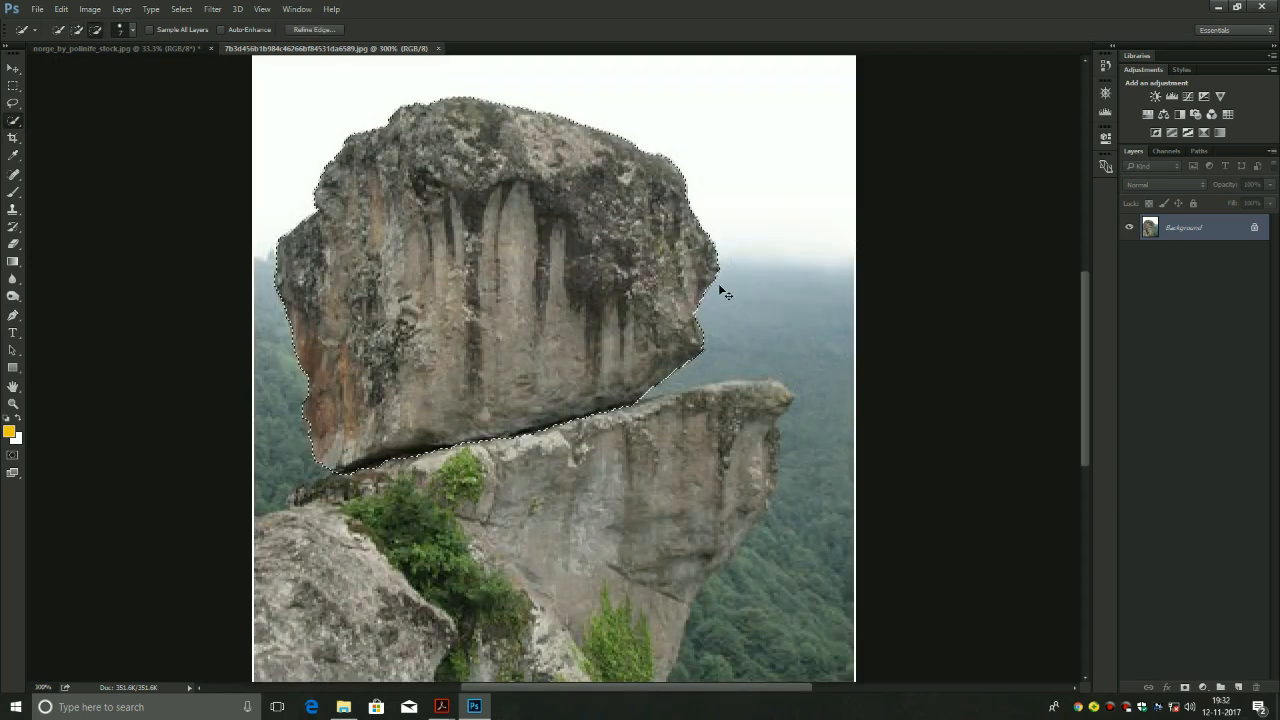
Paste the boulder onto a new layer above Layer 3 in the composite document, accepting the color profile conversion
{"action": "left_click", "coordinate": [152, 49]}
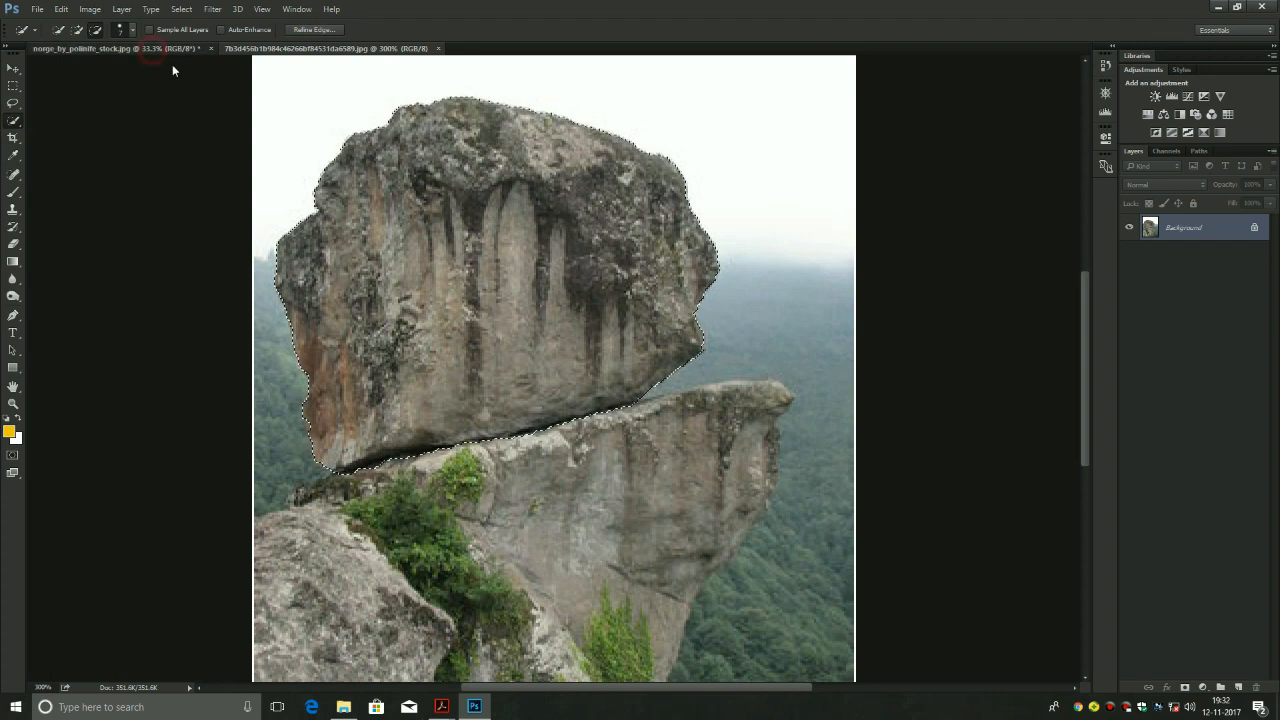
{"action": "left_click", "coordinate": [1202, 230]}
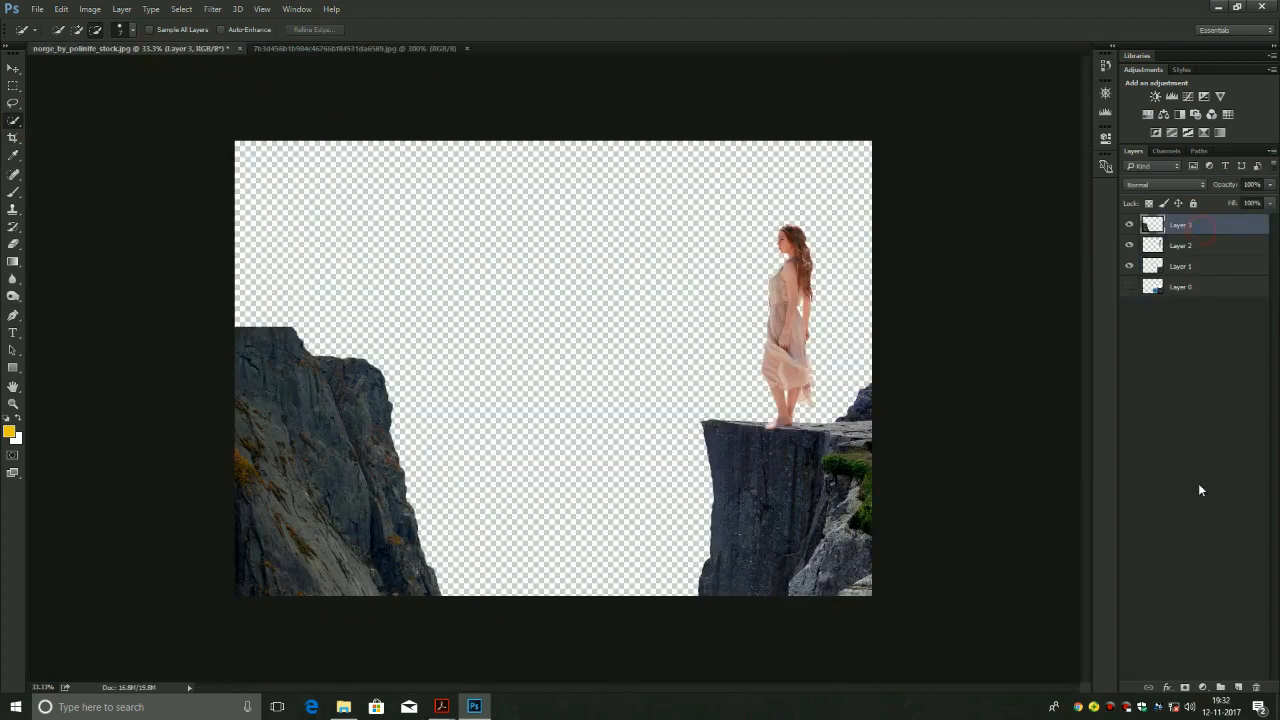
{"action": "left_click", "coordinate": [1239, 688]}
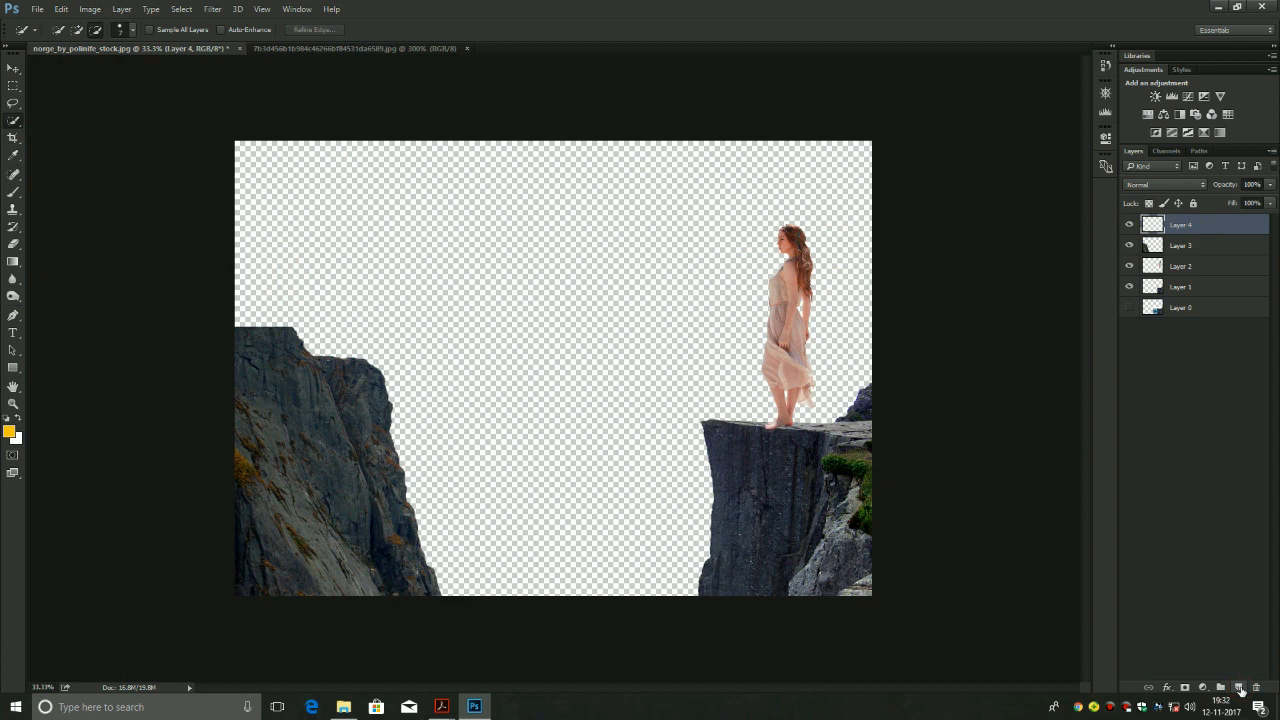
{"action": "key", "text": "ctrl+v"}
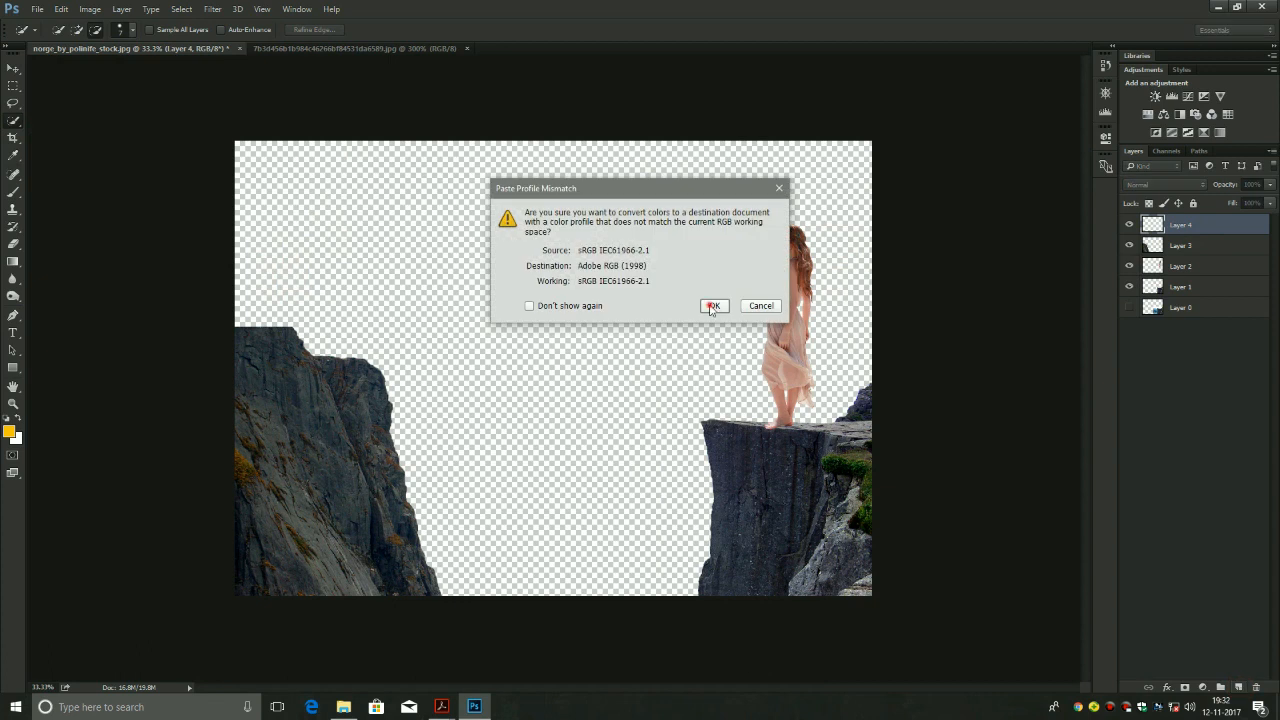
{"action": "left_click", "coordinate": [712, 306]}
Enlarge the boulder to about 227% and set it on top of the left cliff, partly beyond the canvas edge
{"action": "left_click", "coordinate": [13, 67]}
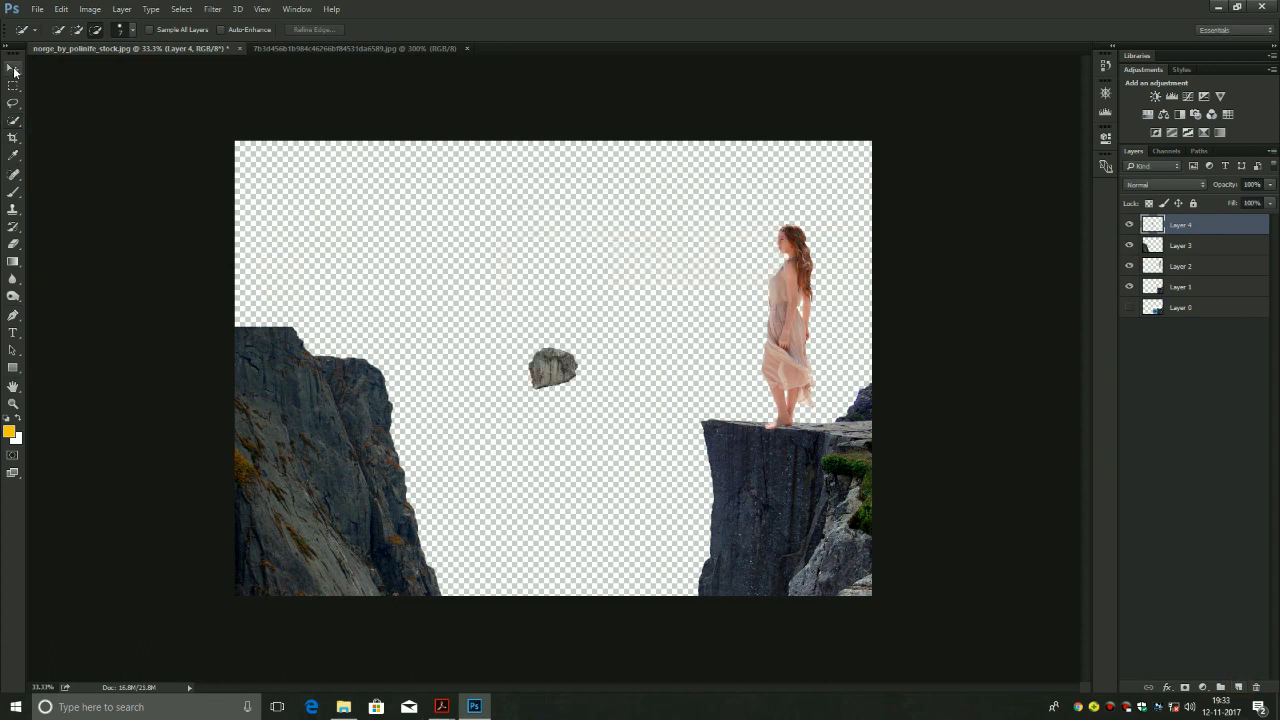
{"action": "left_click_drag", "start_coordinate": [527, 348], "coordinate": [465, 294]}
{"action": "key", "text": "Return"}
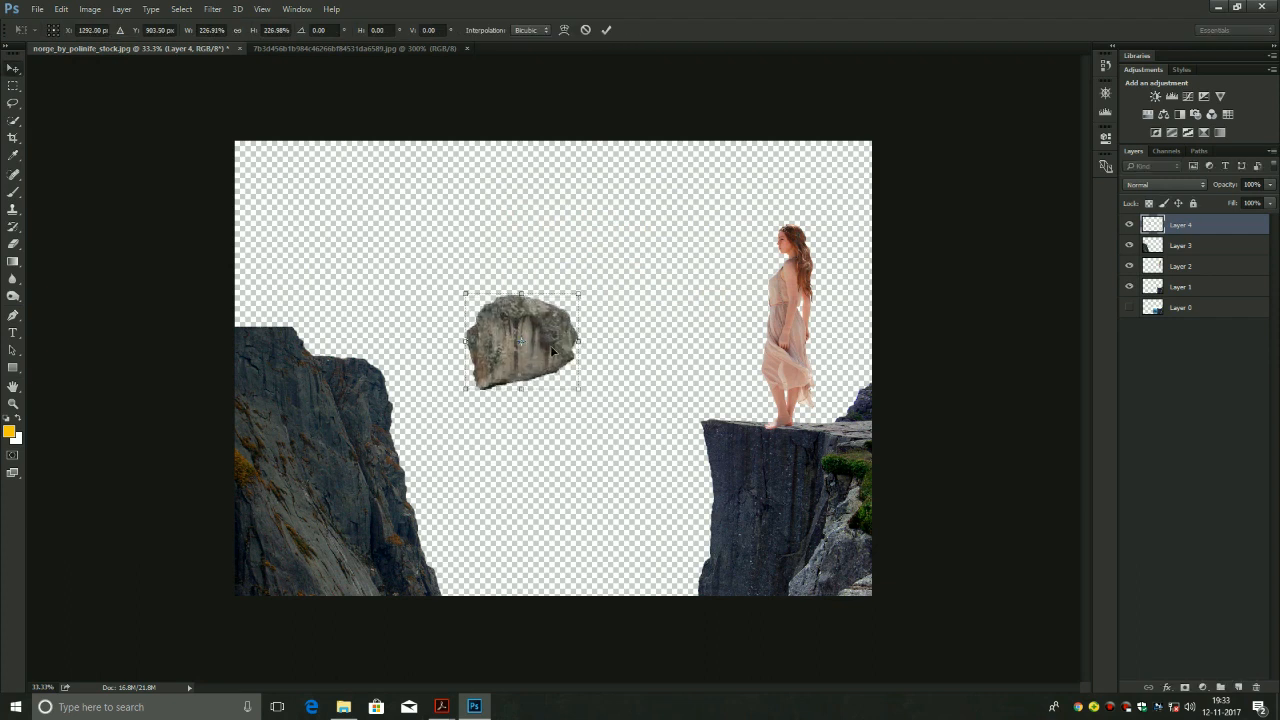
{"action": "left_click_drag", "start_coordinate": [551, 349], "coordinate": [283, 303]}
{"action": "left_click", "coordinate": [1140, 448]}
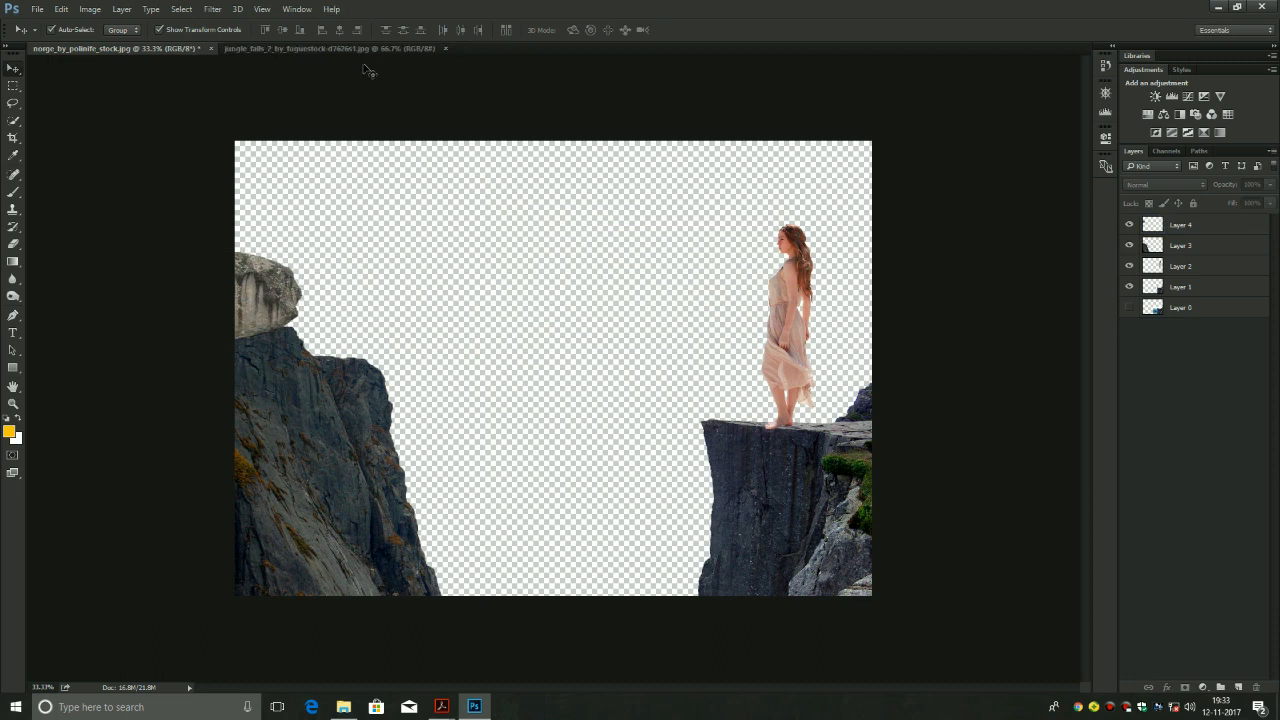
Copy the whole jungle falls photo and paste it onto a new layer directly above Layer 0 in the composite document
{"action": "left_click", "coordinate": [358, 49]}
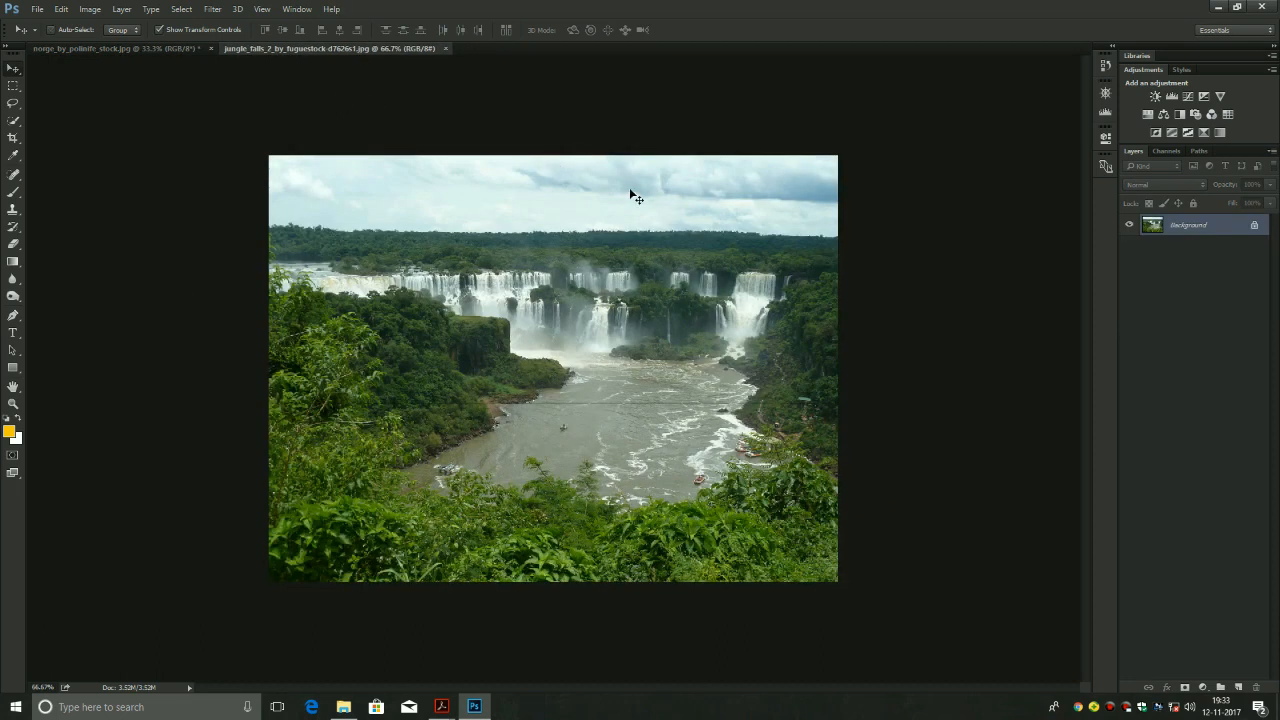
{"action": "key", "text": "ctrl+a"}
{"action": "left_click", "coordinate": [116, 55]}
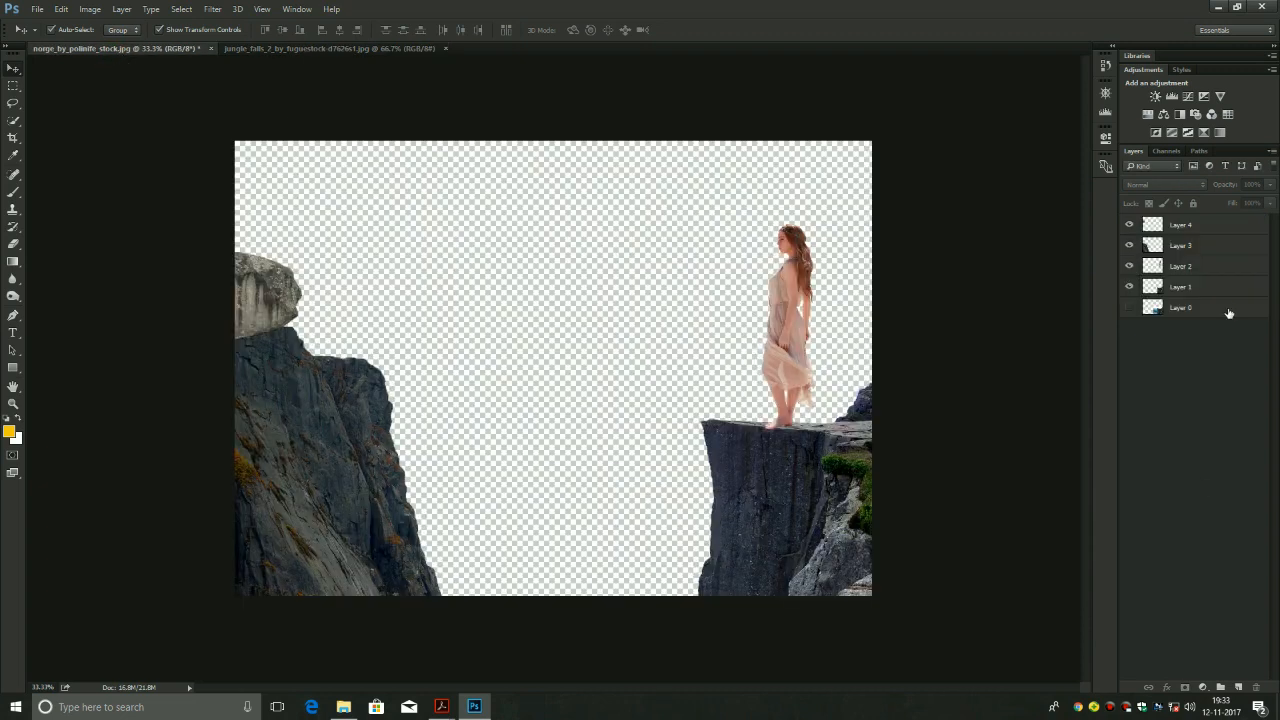
{"action": "left_click", "coordinate": [1228, 309]}
{"action": "left_click", "coordinate": [1239, 688]}
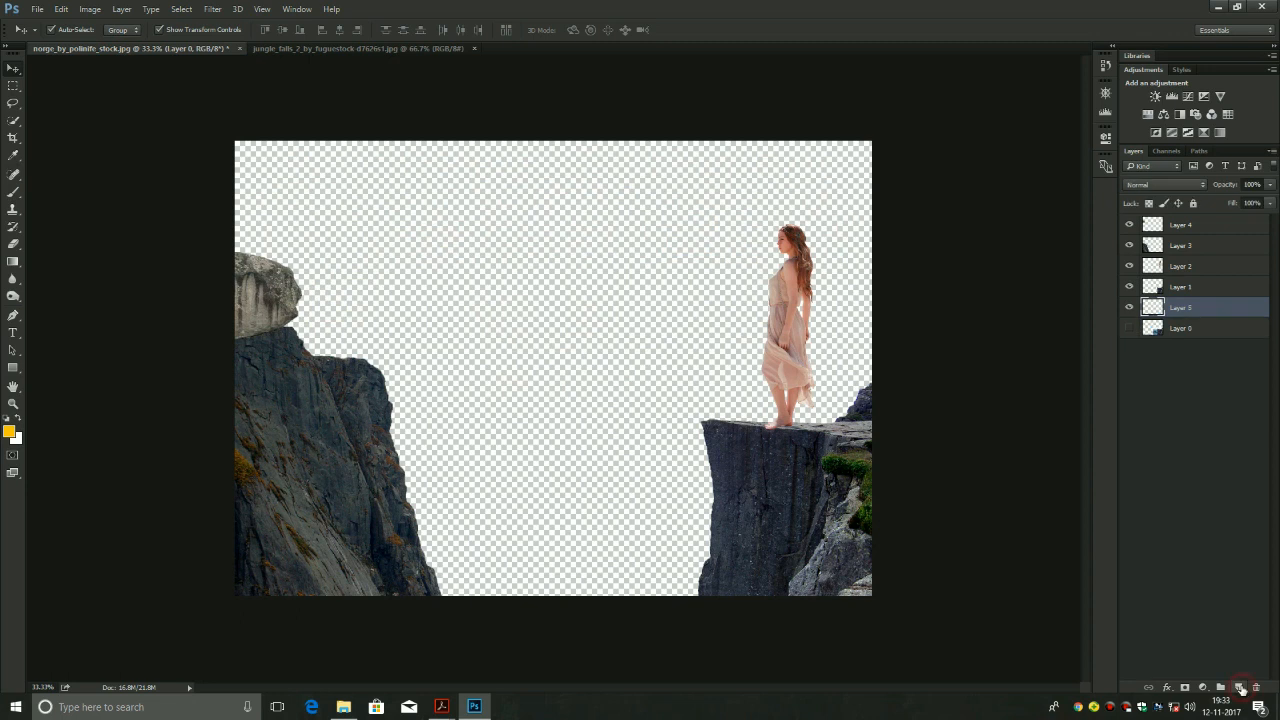
{"action": "key", "text": "ctrl+v"}
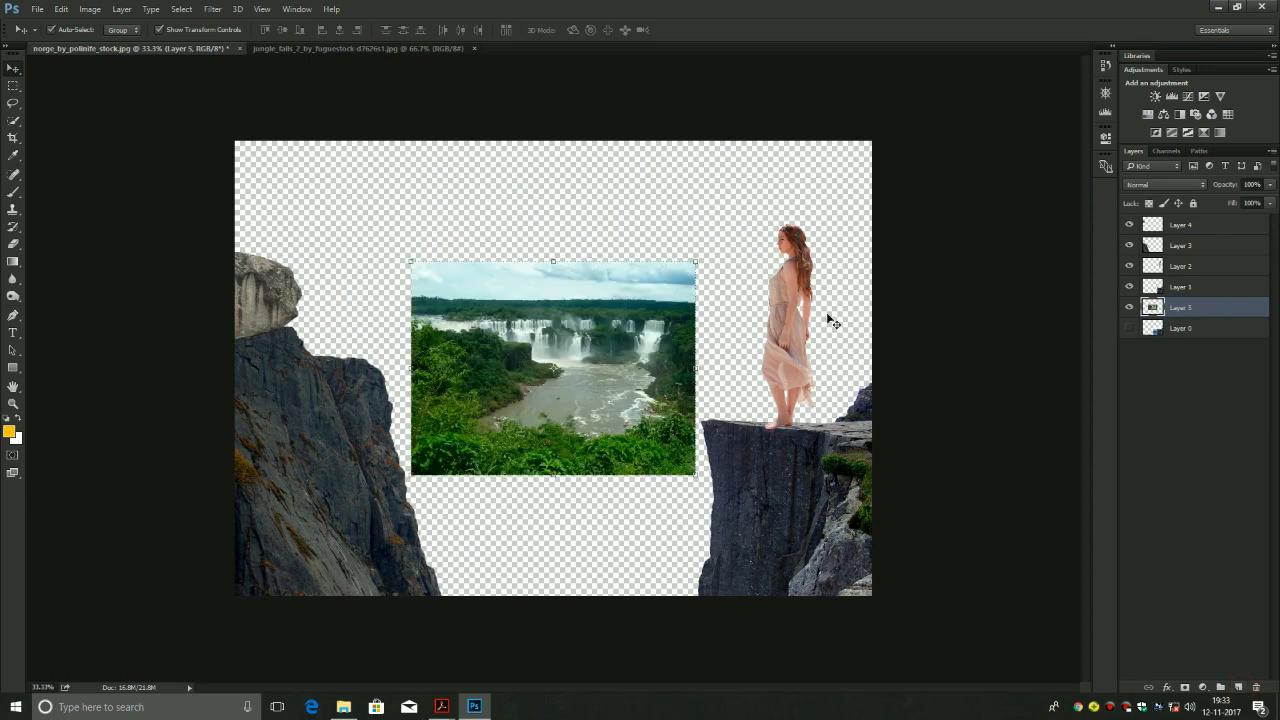
Enlarge the waterfall photo to about 227% so it spans the canvas width, and lower it to leave empty space above
{"action": "left_click_drag", "start_coordinate": [518, 316], "coordinate": [341, 244]}
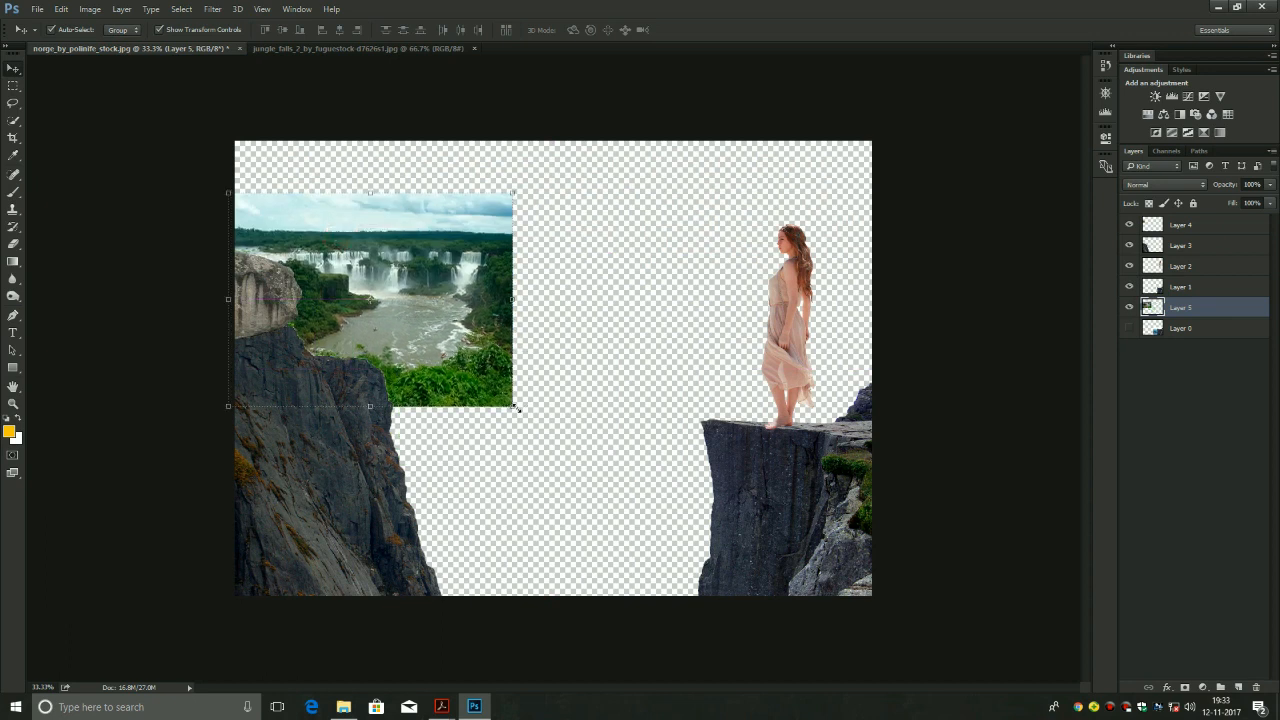
{"action": "left_click_drag", "start_coordinate": [513, 406], "coordinate": [910, 629]}
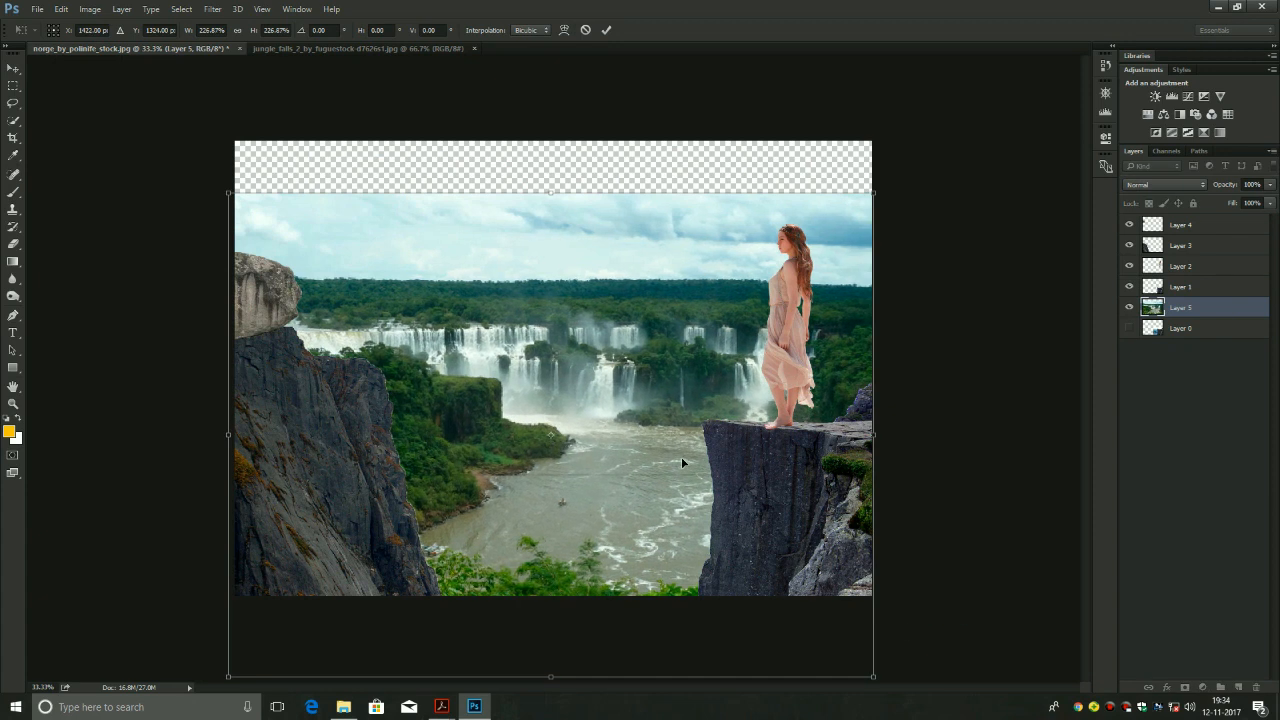
{"action": "key", "text": "Return"}
{"action": "left_click", "coordinate": [631, 314]}
{"action": "left_click_drag", "start_coordinate": [631, 314], "coordinate": [630, 369]}
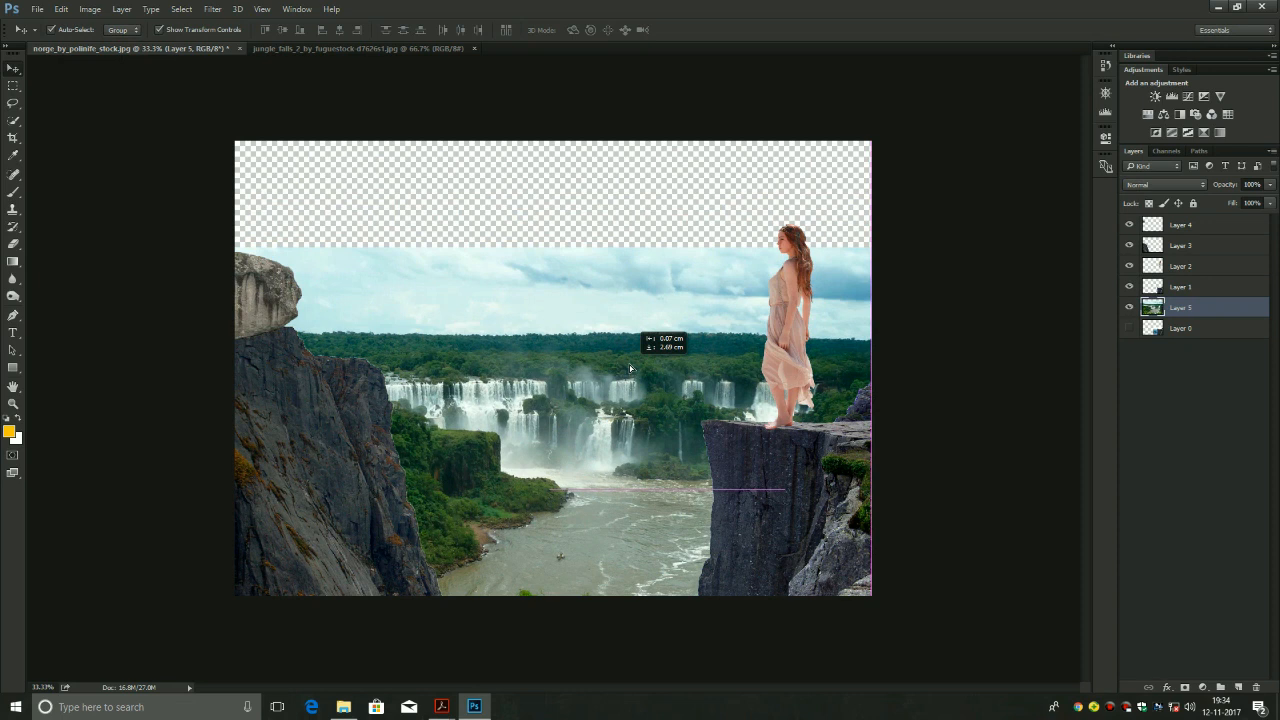
{"action": "left_click_drag", "start_coordinate": [630, 369], "coordinate": [630, 369]}
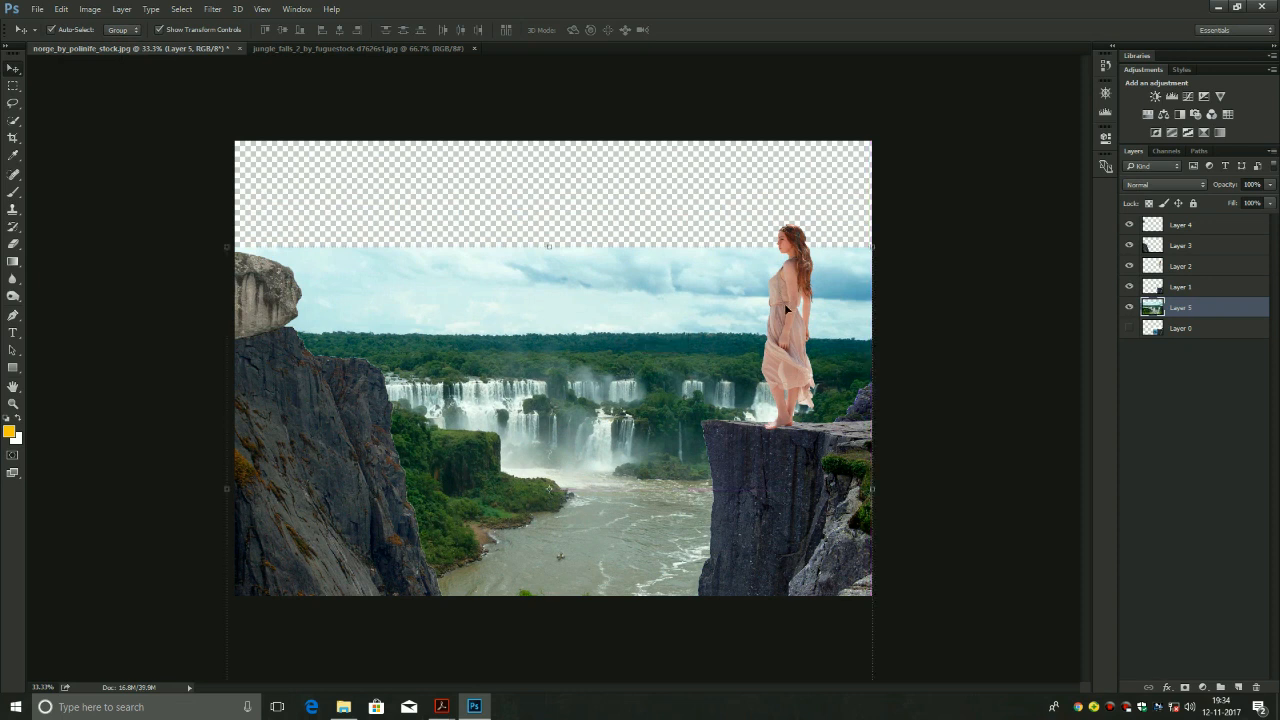
{"action": "left_click", "coordinate": [963, 314]}
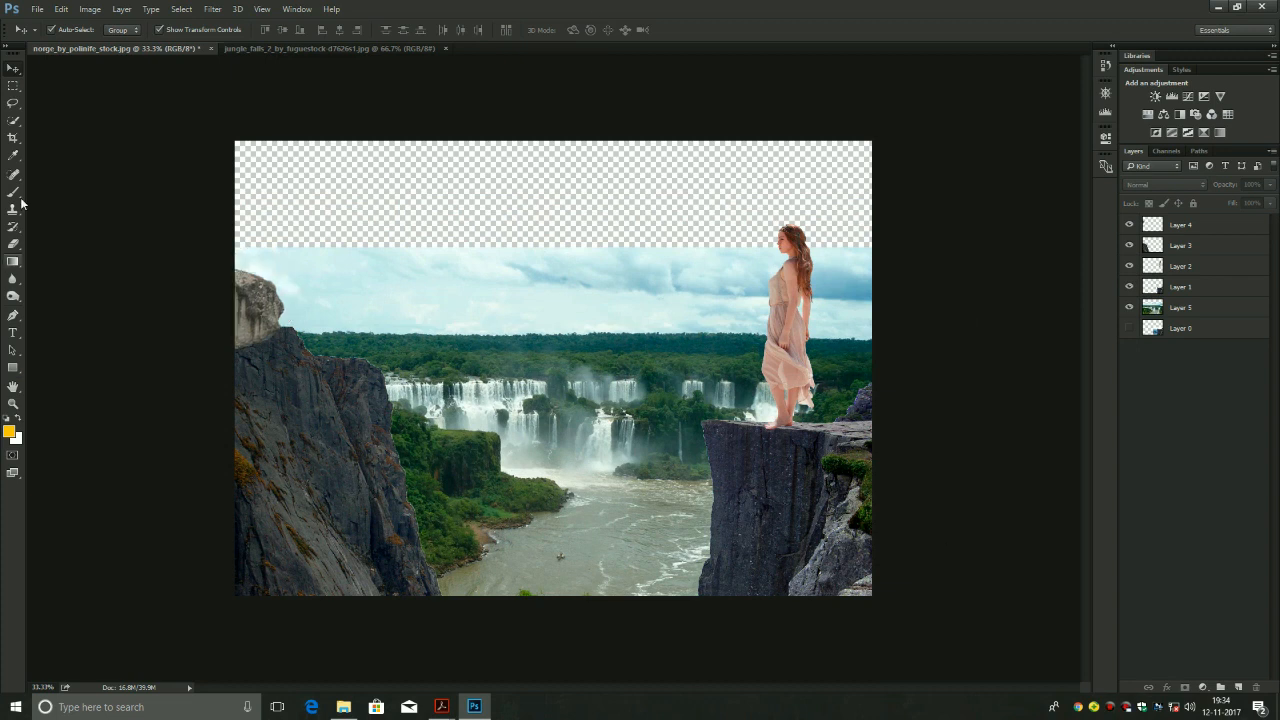
Select the sky of the waterfall photo on Layer 5 with the Quick Selection tool and delete it down to the treeline
{"action": "left_click", "coordinate": [12, 123]}
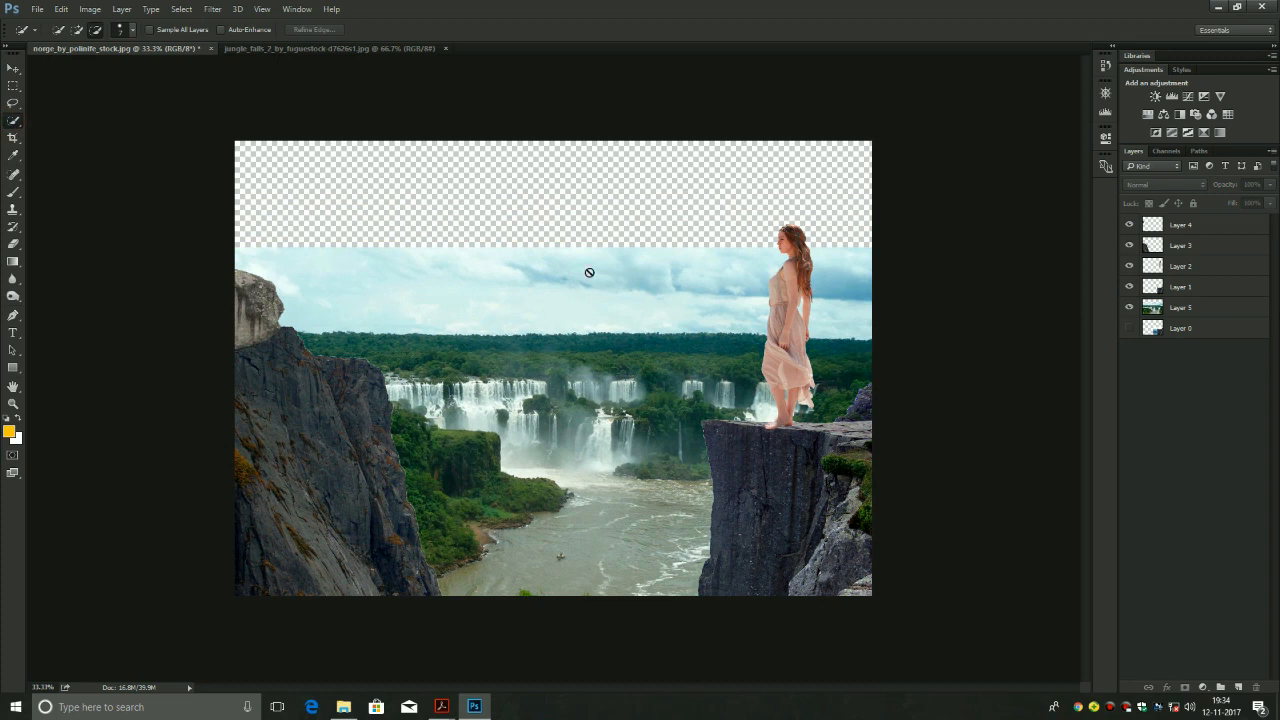
{"action": "left_click", "coordinate": [1150, 308]}
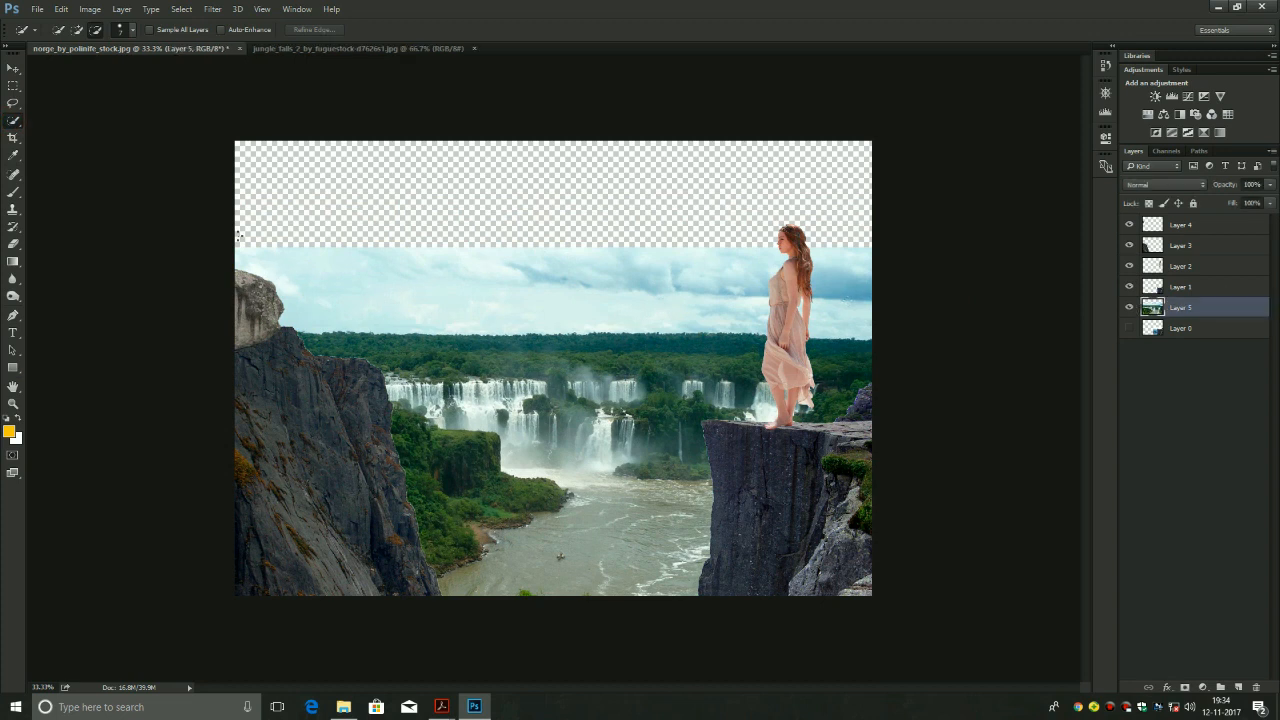
{"action": "left_click", "coordinate": [77, 29]}
{"action": "mouse_move", "coordinate": [240, 248]}
{"action": "left_mouse_down"}
{"action": "mouse_move", "coordinate": [378, 280]}
{"action": "mouse_move", "coordinate": [816, 267]}
{"action": "left_mouse_up"}
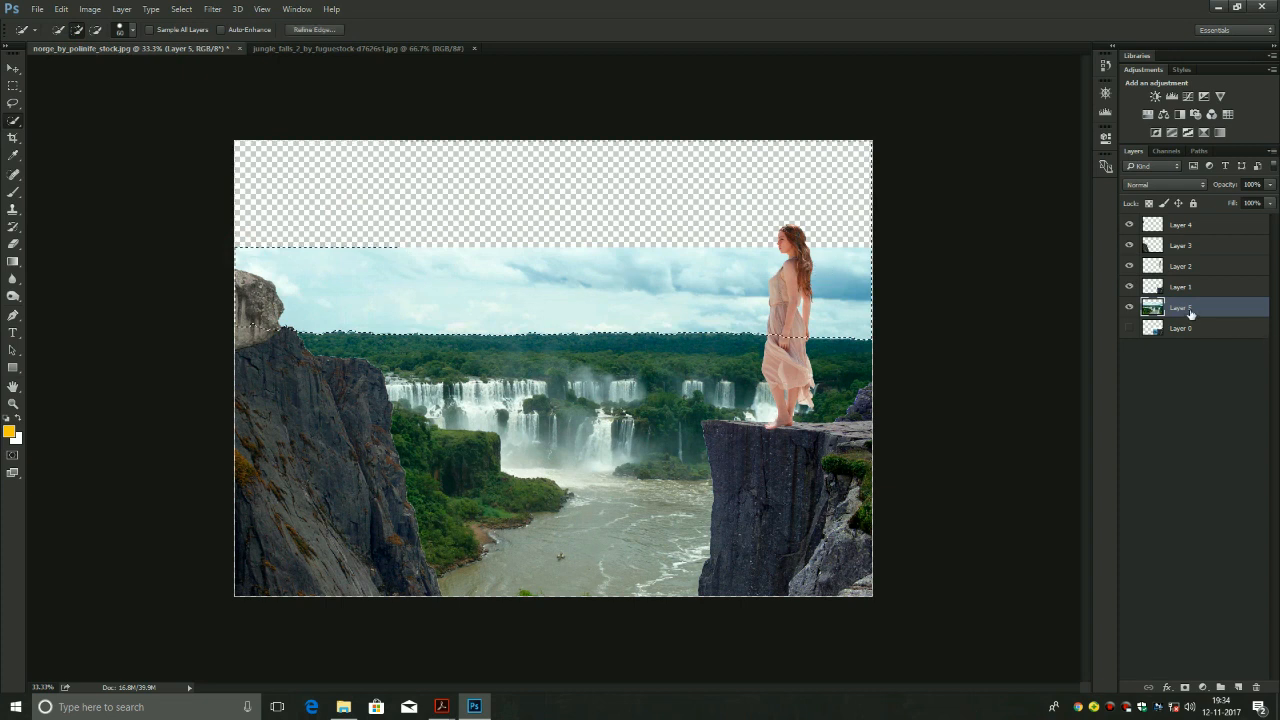
{"action": "key", "text": "Delete"}
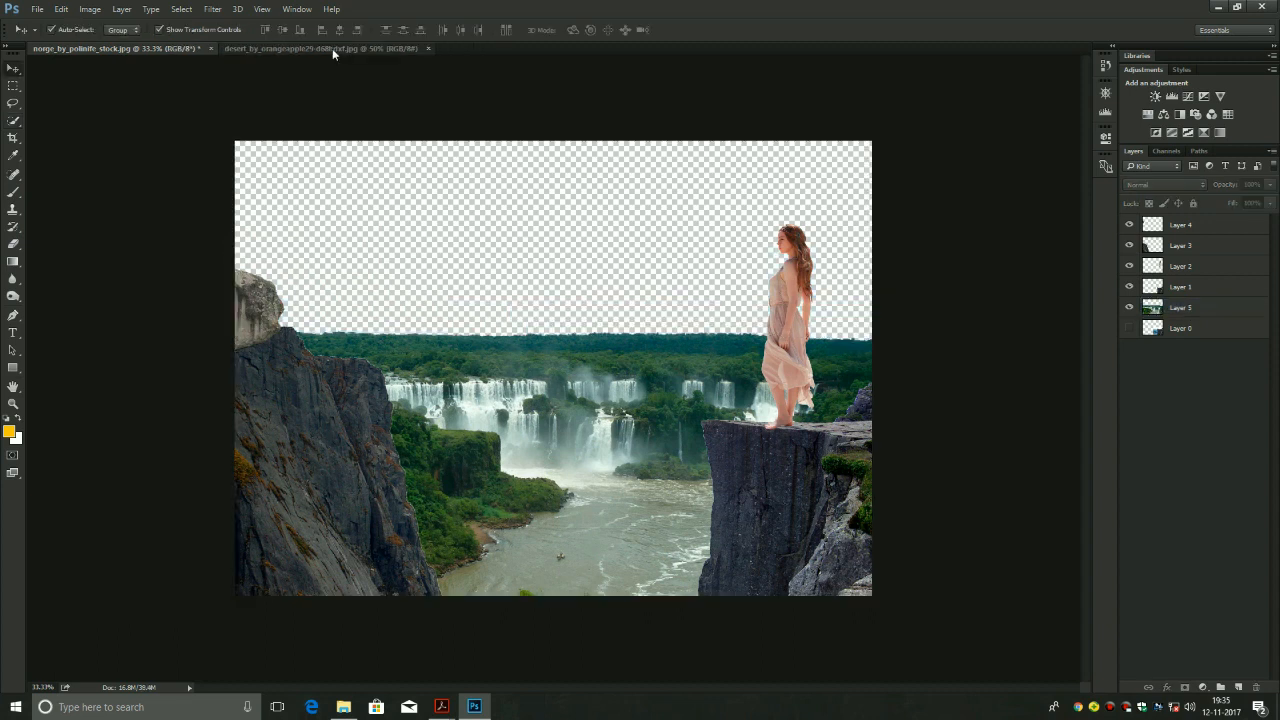
Copy the whole desert photo and paste it onto a new layer between Layer 5 and Layer 0 in the composite document
{"action": "left_click", "coordinate": [333, 48]}
{"action": "key", "text": "ctrl+a"}
{"action": "left_click", "coordinate": [156, 50]}
{"action": "left_click", "coordinate": [1210, 230]}
{"action": "left_click", "coordinate": [1219, 334]}
{"action": "left_click", "coordinate": [1240, 688]}
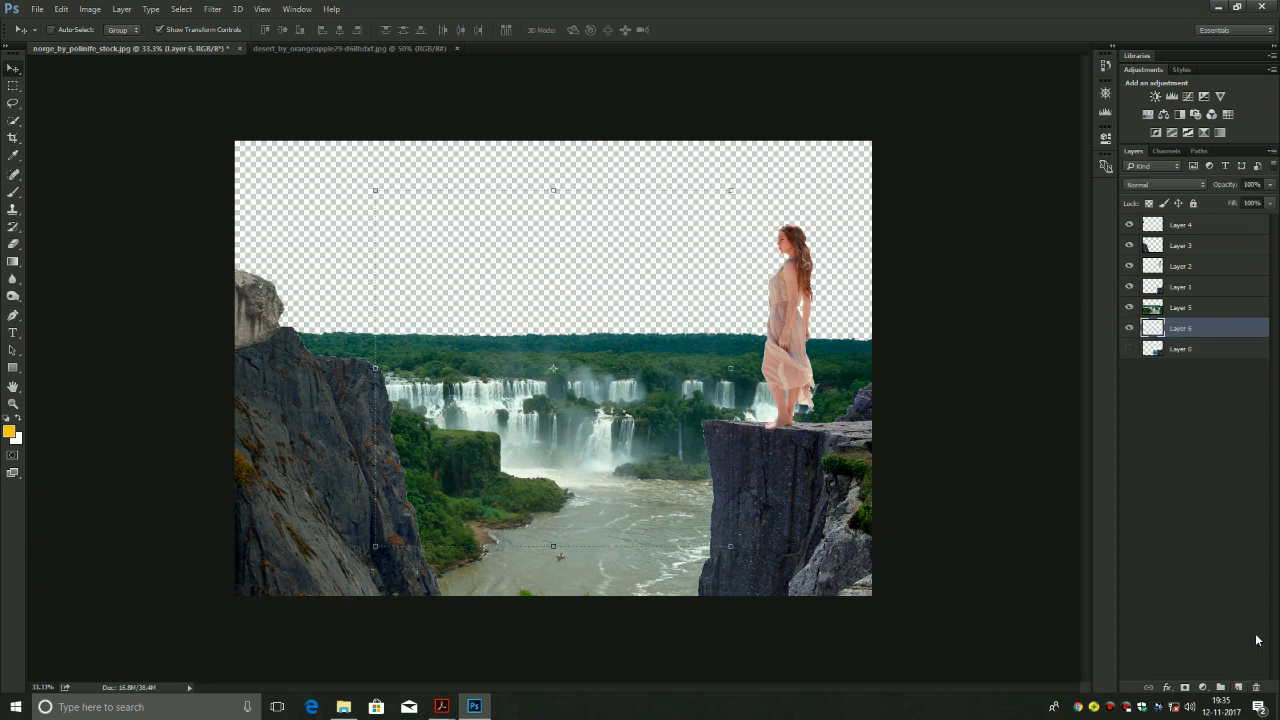
{"action": "key", "text": "ctrl+v"}
Move and enlarge the pasted sunset sky so that it fills the entire empty area behind the waterfall scenery
{"action": "left_click", "coordinate": [192, 204]}
{"action": "left_click_drag", "start_coordinate": [488, 233], "coordinate": [422, 274]}
{"action": "left_click_drag", "start_coordinate": [539, 471], "coordinate": [815, 649]}
{"action": "left_click_drag", "start_coordinate": [627, 219], "coordinate": [718, 171]}
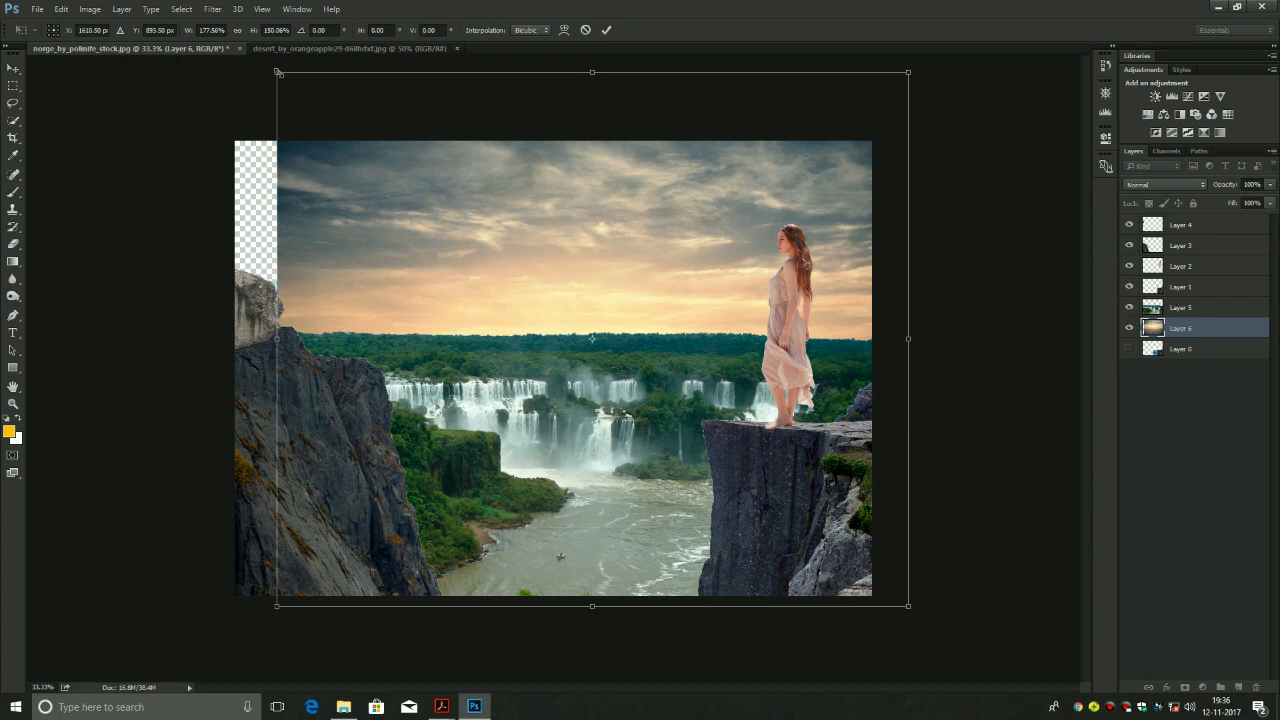
{"action": "key", "text": "Return"}
Select only the rocky cliff in the cliff_001 photo by quick-selecting the sky and sea and inverting the selection
{"action": "left_click", "coordinate": [281, 48]}
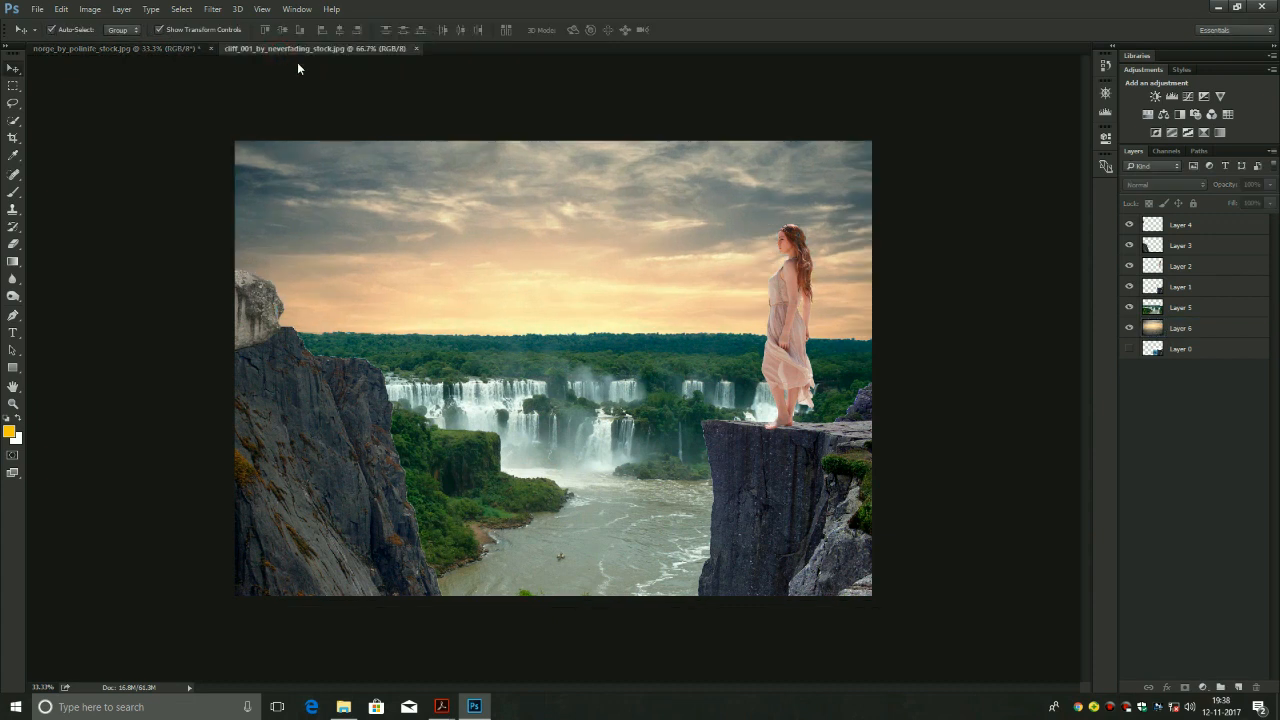
{"action": "left_click", "coordinate": [13, 120]}
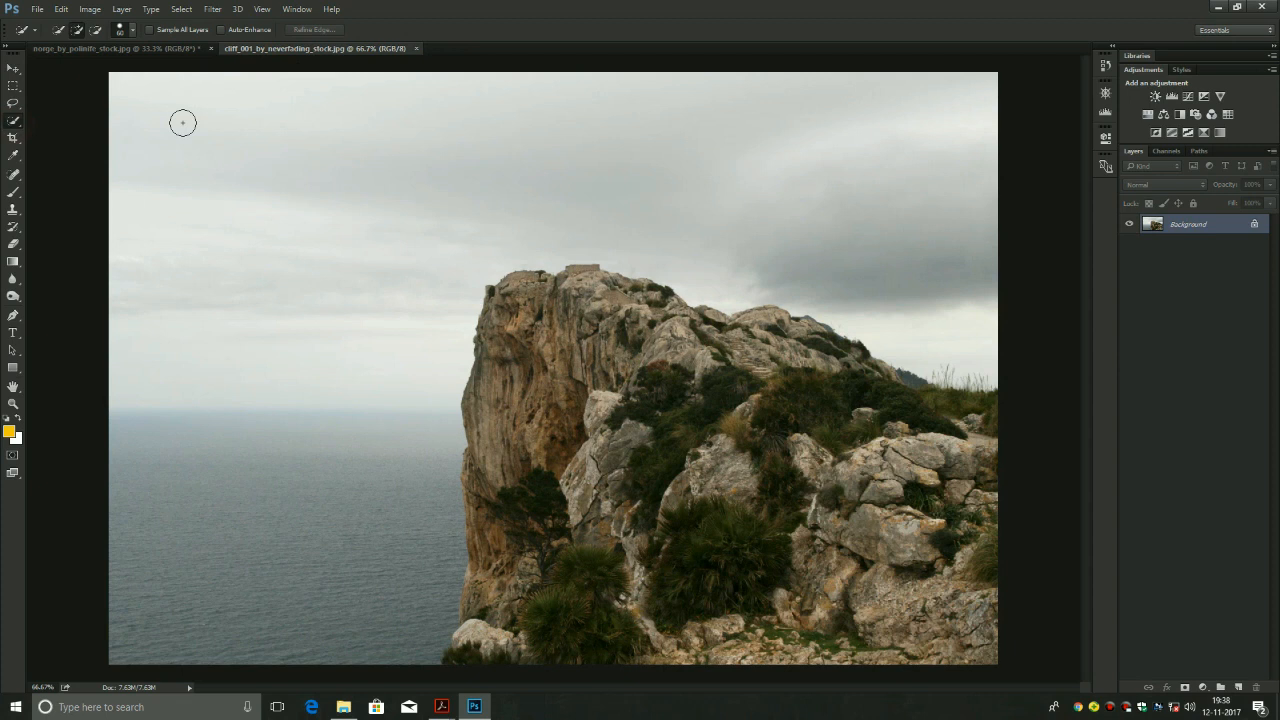
{"action": "left_click", "coordinate": [131, 99]}
{"action": "mouse_move", "coordinate": [278, 120]}
{"action": "left_mouse_down"}
{"action": "mouse_move", "coordinate": [727, 136]}
{"action": "mouse_move", "coordinate": [858, 159]}
{"action": "mouse_move", "coordinate": [900, 180]}
{"action": "left_mouse_up"}
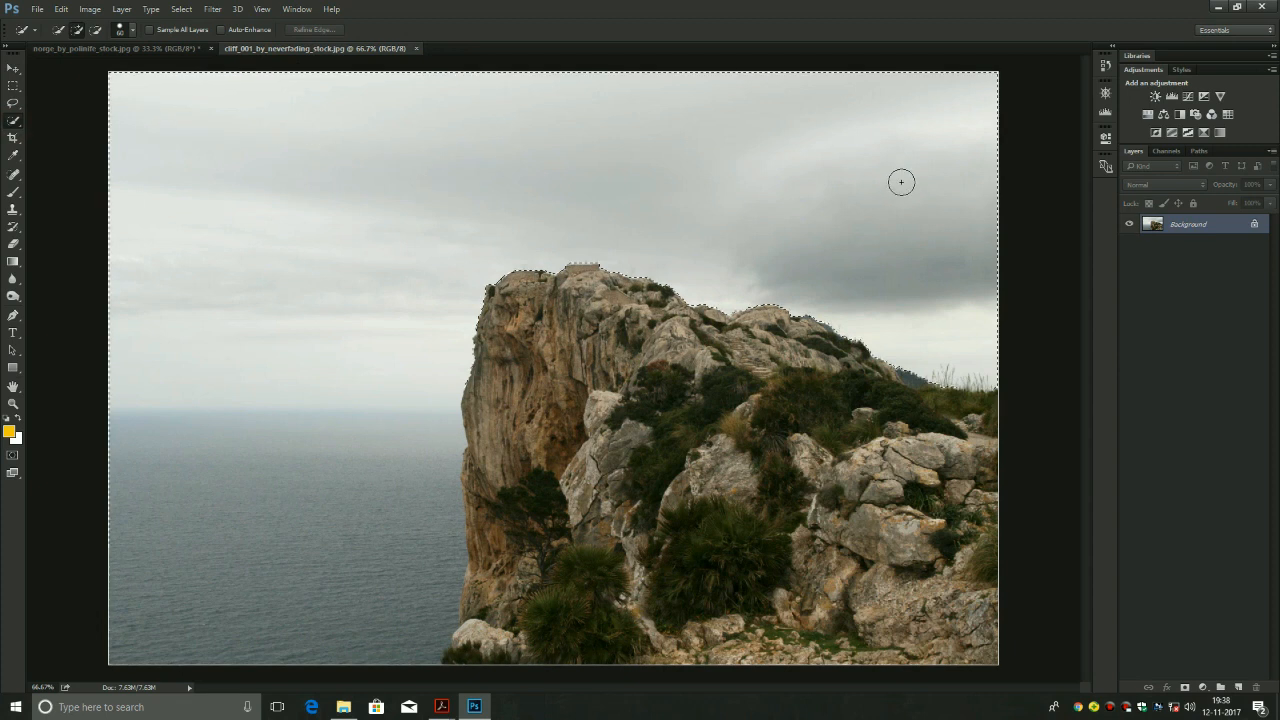
{"action": "left_click", "coordinate": [181, 9]}
{"action": "left_click", "coordinate": [193, 62]}
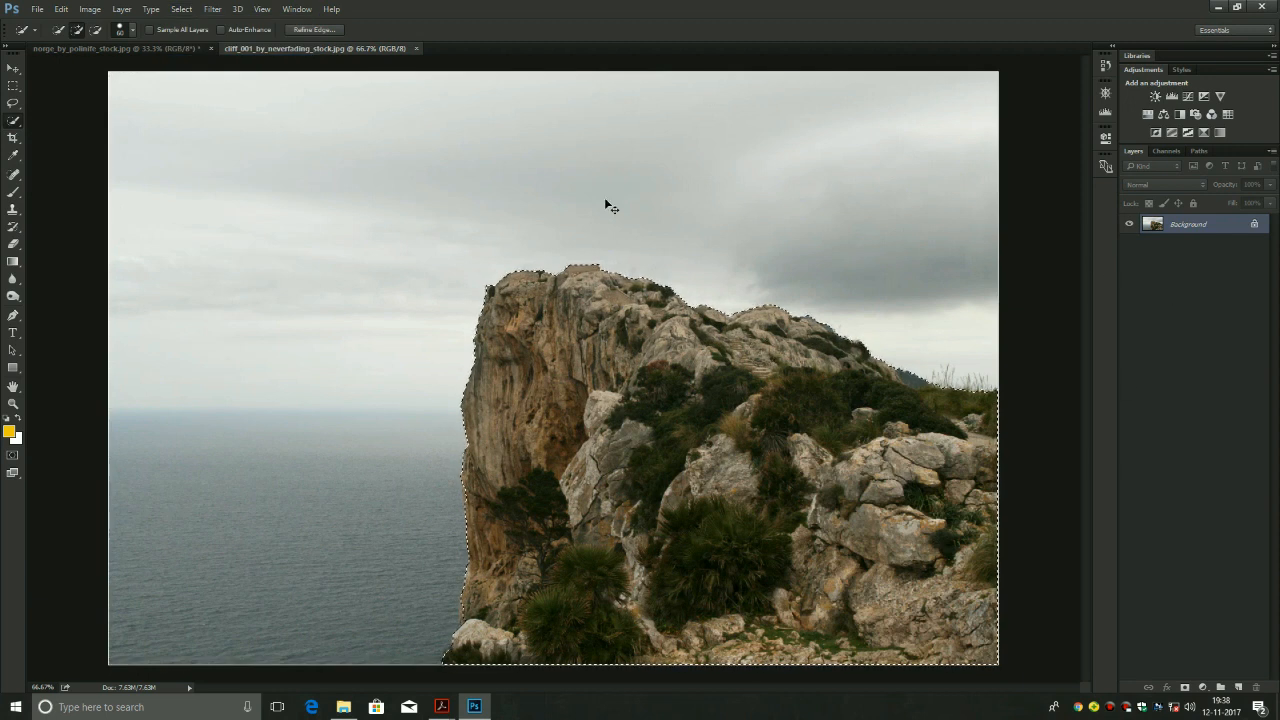
Paste the rocky cliff onto a new layer above Layer 4 in the composite document, accepting the color profile conversion
{"action": "left_click", "coordinate": [137, 50]}
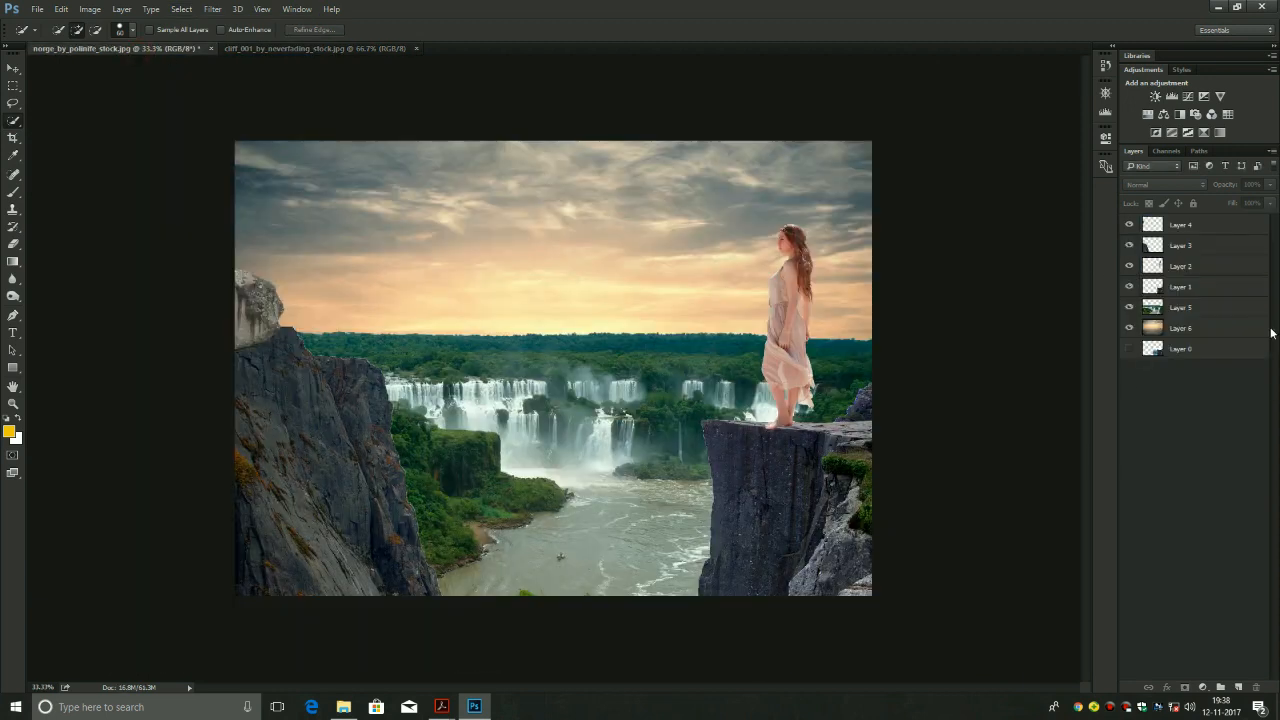
{"action": "left_click", "coordinate": [1231, 230]}
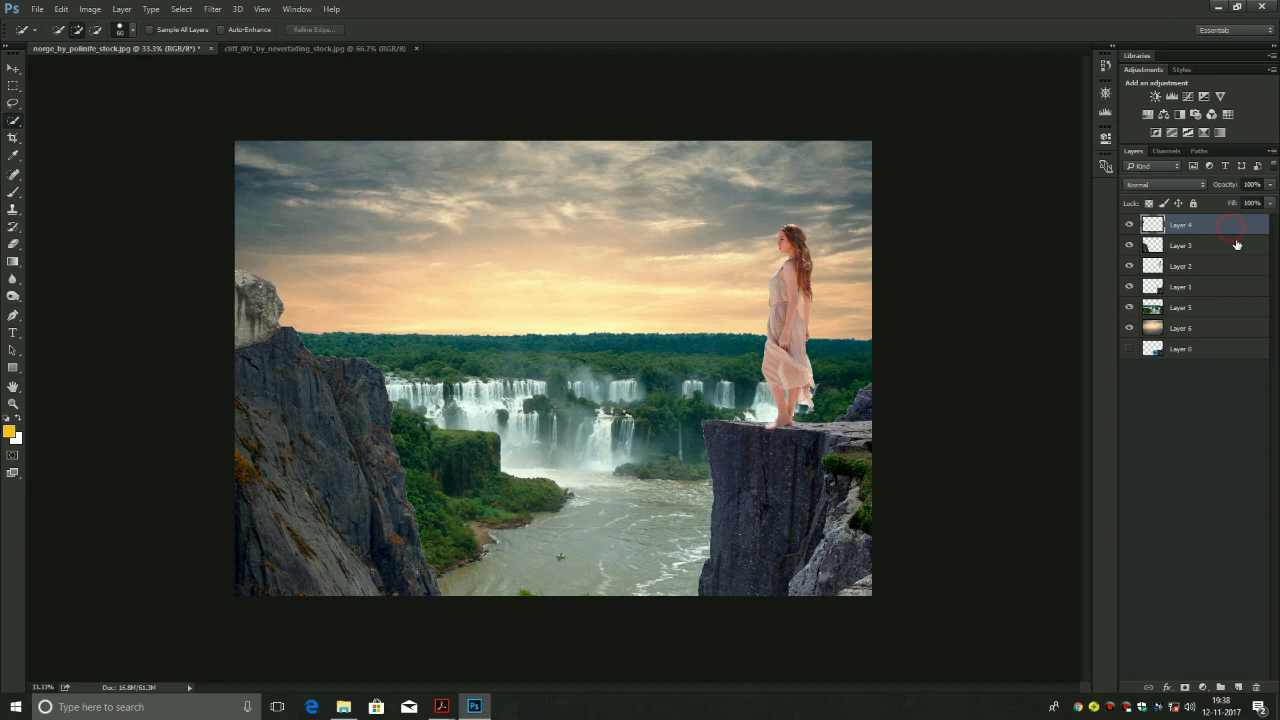
{"action": "left_click", "coordinate": [1238, 688]}
{"action": "key", "text": "ctrl+v"}
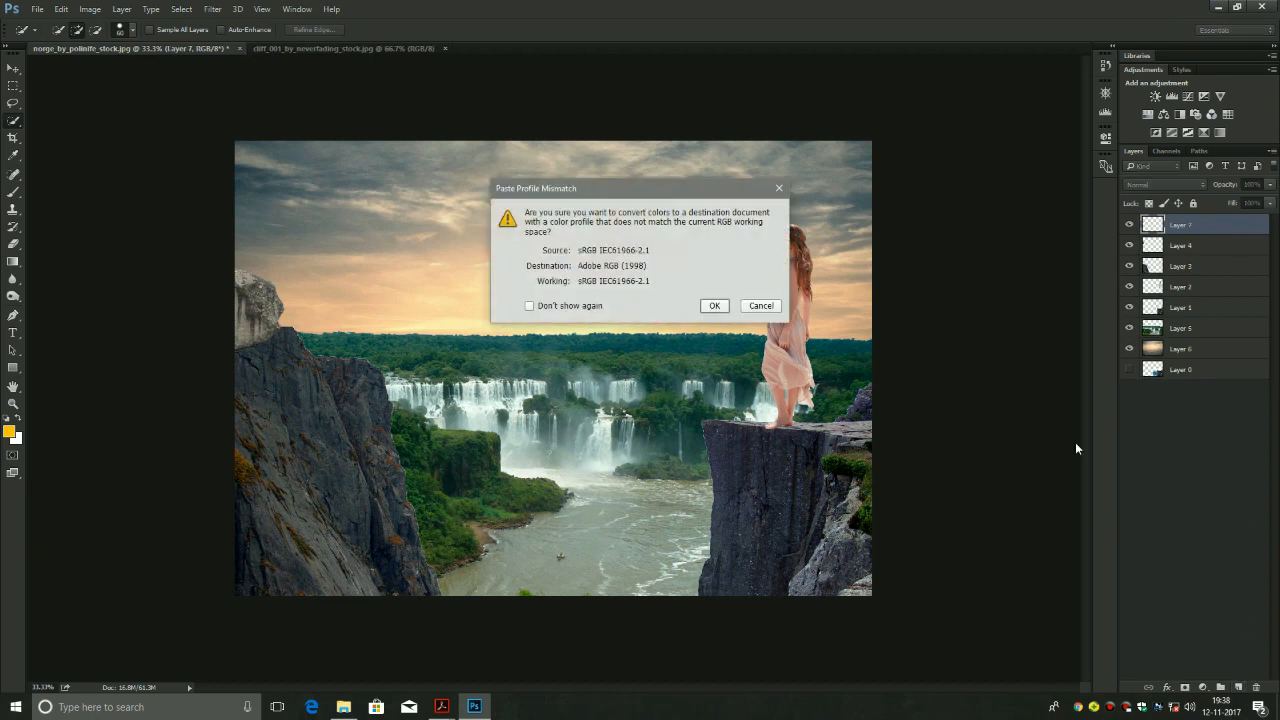
{"action": "left_click", "coordinate": [712, 306]}
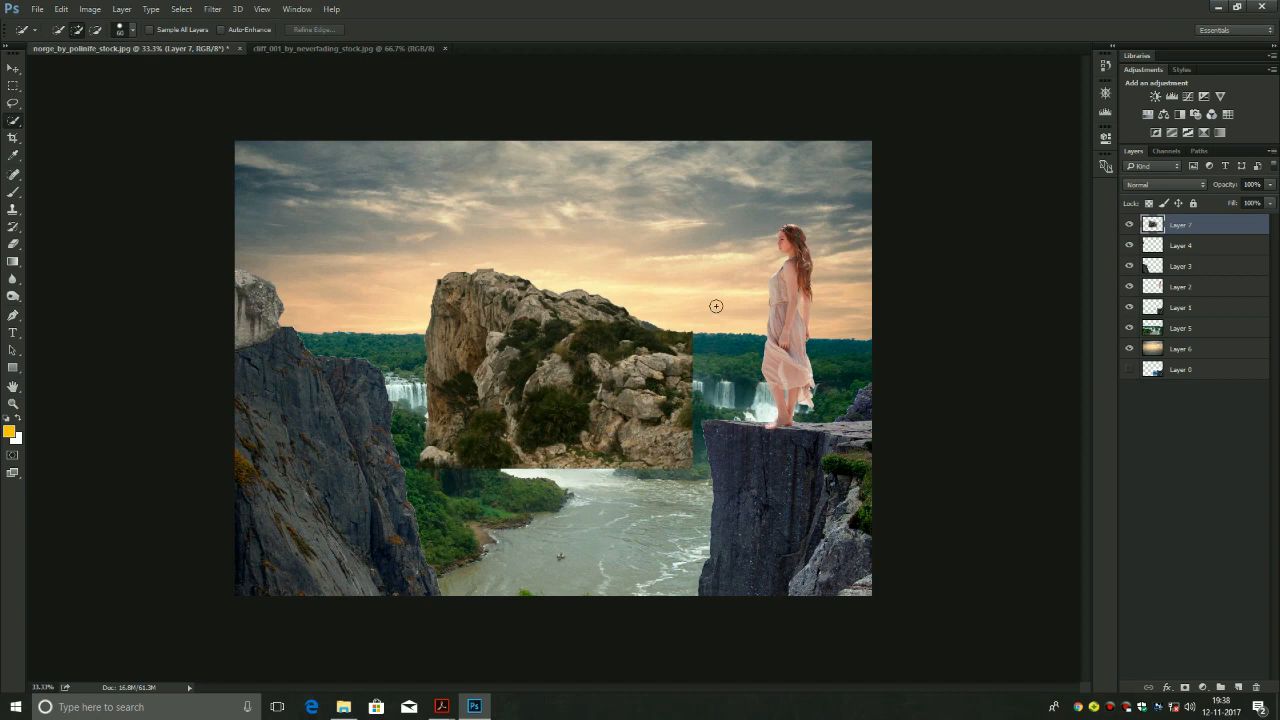
Flip the pasted rocky cliff horizontally with Free Transform
{"action": "left_click", "coordinate": [13, 68]}
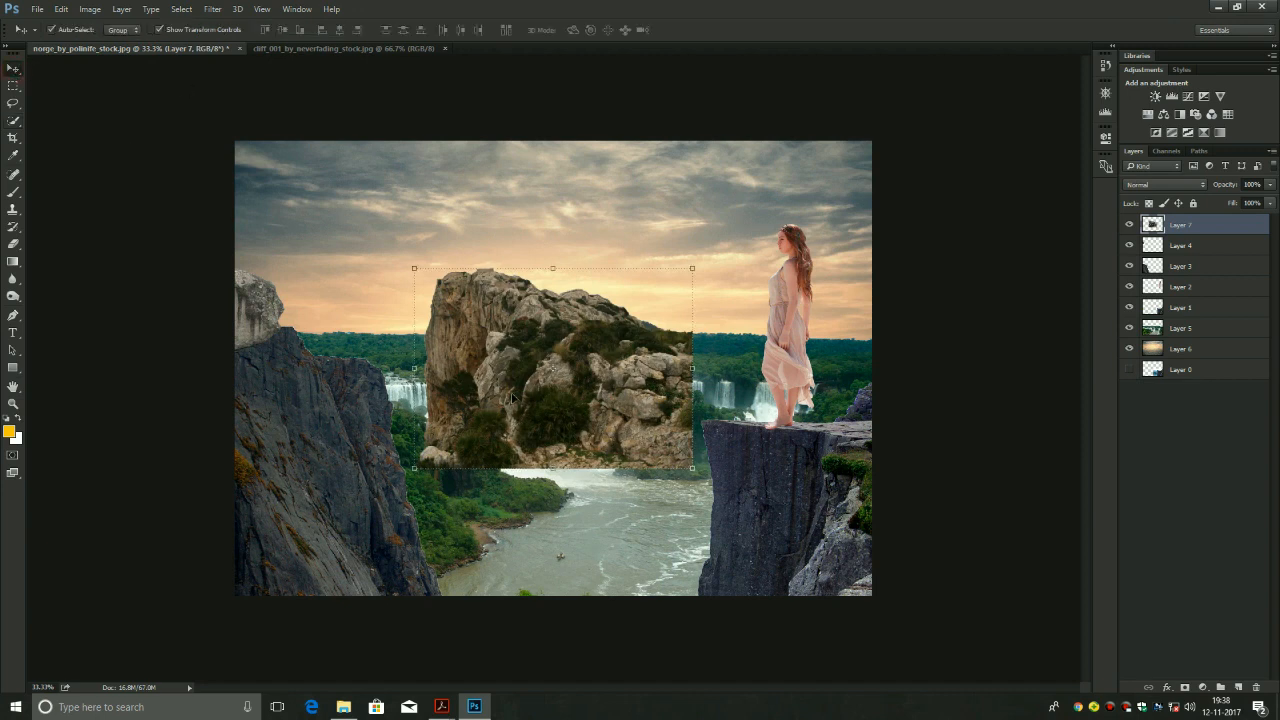
{"action": "left_click", "coordinate": [553, 370]}
{"action": "right_click", "coordinate": [554, 369]}
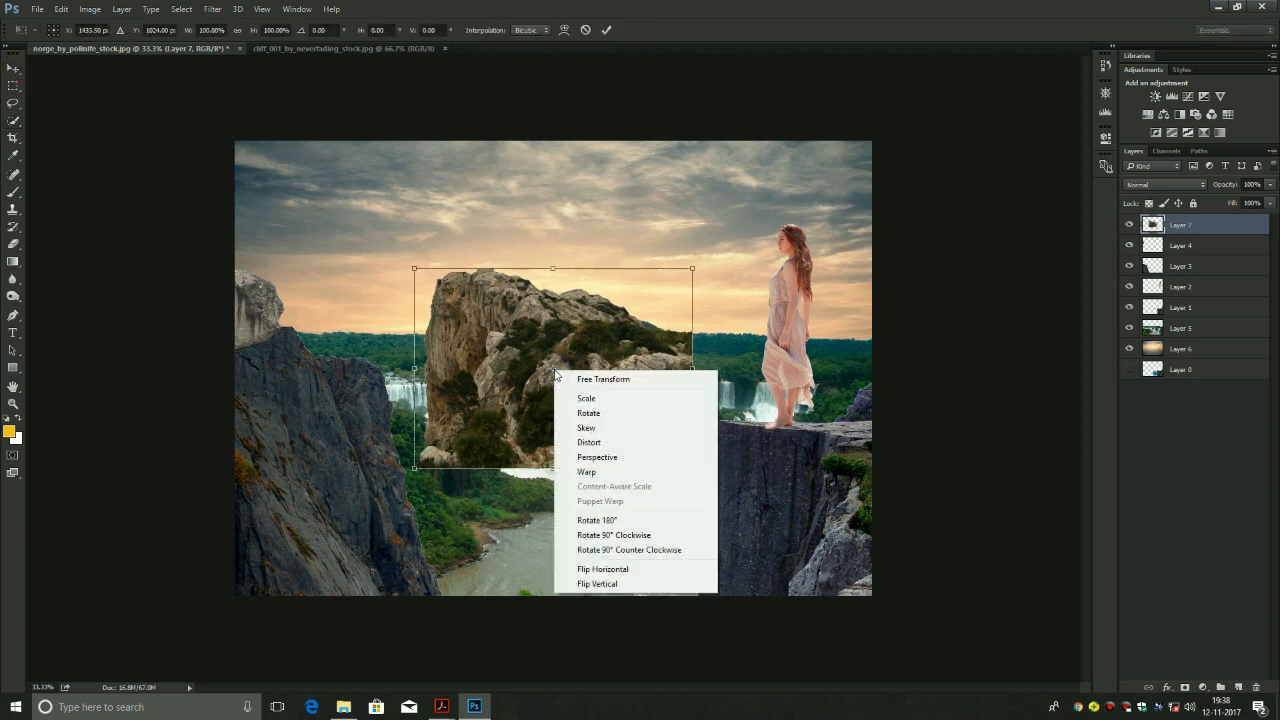
{"action": "left_click", "coordinate": [639, 567]}
Place the flipped cliff in the canvas's lower-left corner and shift the boulder so it rests lower on the dark cliff
{"action": "left_click_drag", "start_coordinate": [591, 345], "coordinate": [350, 501]}
{"action": "left_click_drag", "start_coordinate": [399, 454], "coordinate": [401, 526]}
{"action": "key", "text": "Return"}
{"action": "mouse_move", "coordinate": [262, 336]}
{"action": "left_mouse_down"}
{"action": "mouse_move", "coordinate": [309, 480]}
{"action": "mouse_move", "coordinate": [303, 355]}
{"action": "mouse_move", "coordinate": [286, 343]}
{"action": "left_mouse_up"}
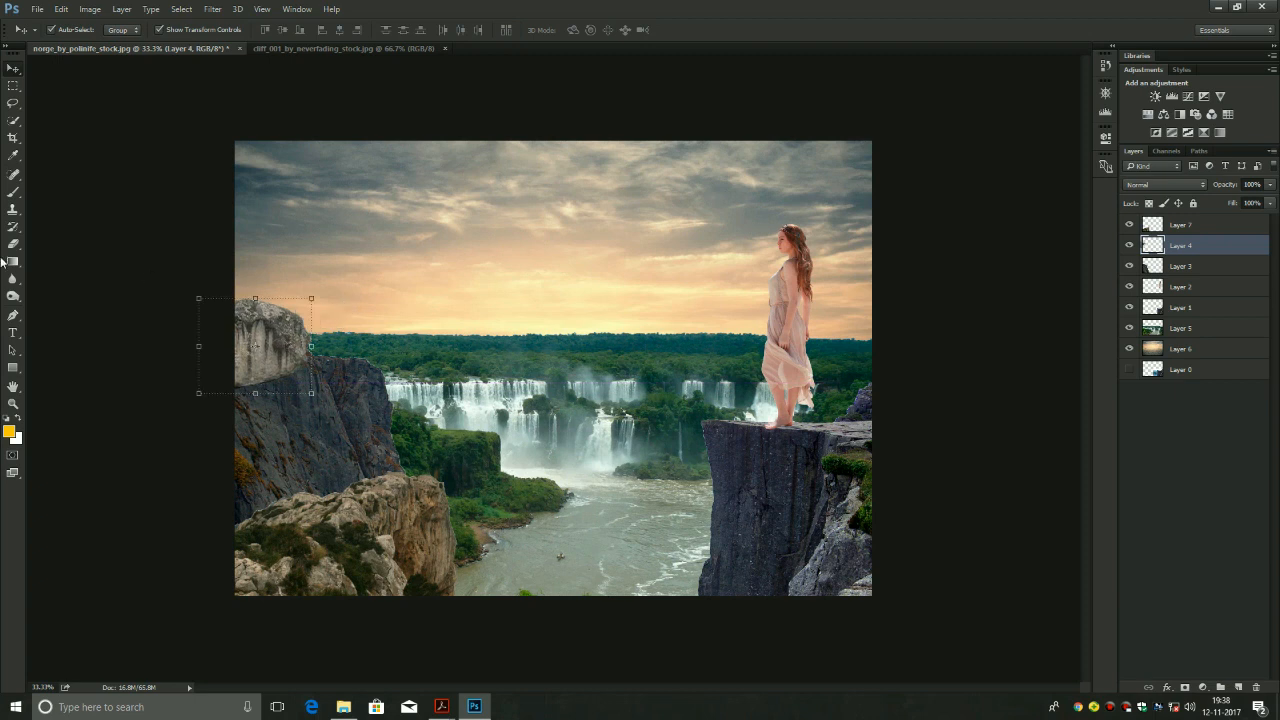
{"action": "left_click", "coordinate": [110, 250]}
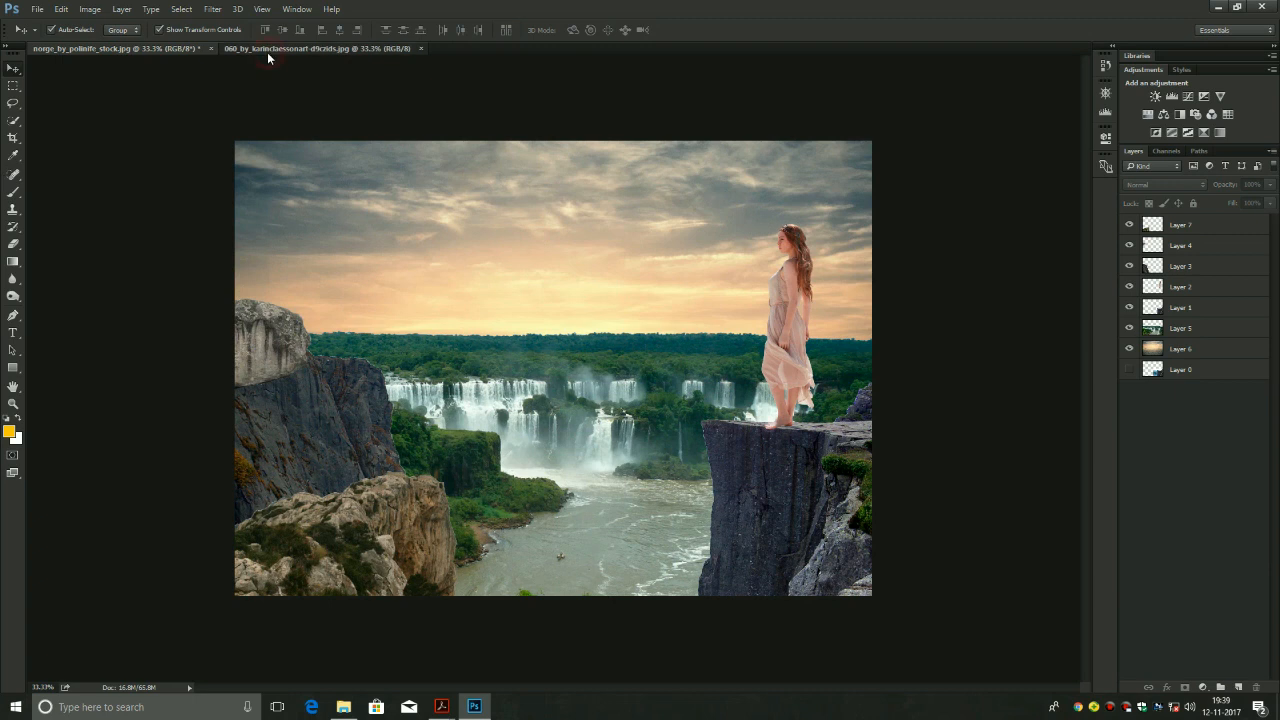
Select everything except the sky in the castle island photo by quick-selecting the sky and inverting the selection
{"action": "left_click", "coordinate": [268, 51]}
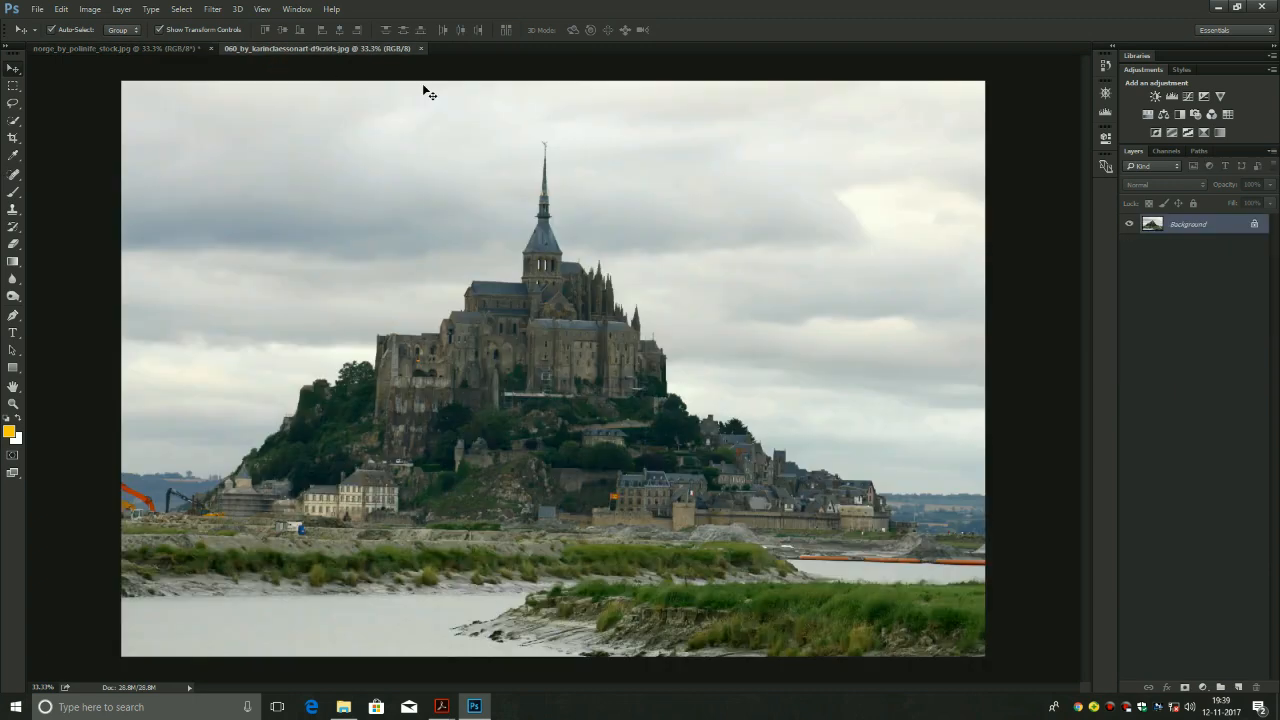
{"action": "left_click", "coordinate": [13, 120]}
{"action": "mouse_move", "coordinate": [157, 114]}
{"action": "left_mouse_down"}
{"action": "mouse_move", "coordinate": [290, 169]}
{"action": "mouse_move", "coordinate": [434, 197]}
{"action": "left_mouse_up"}
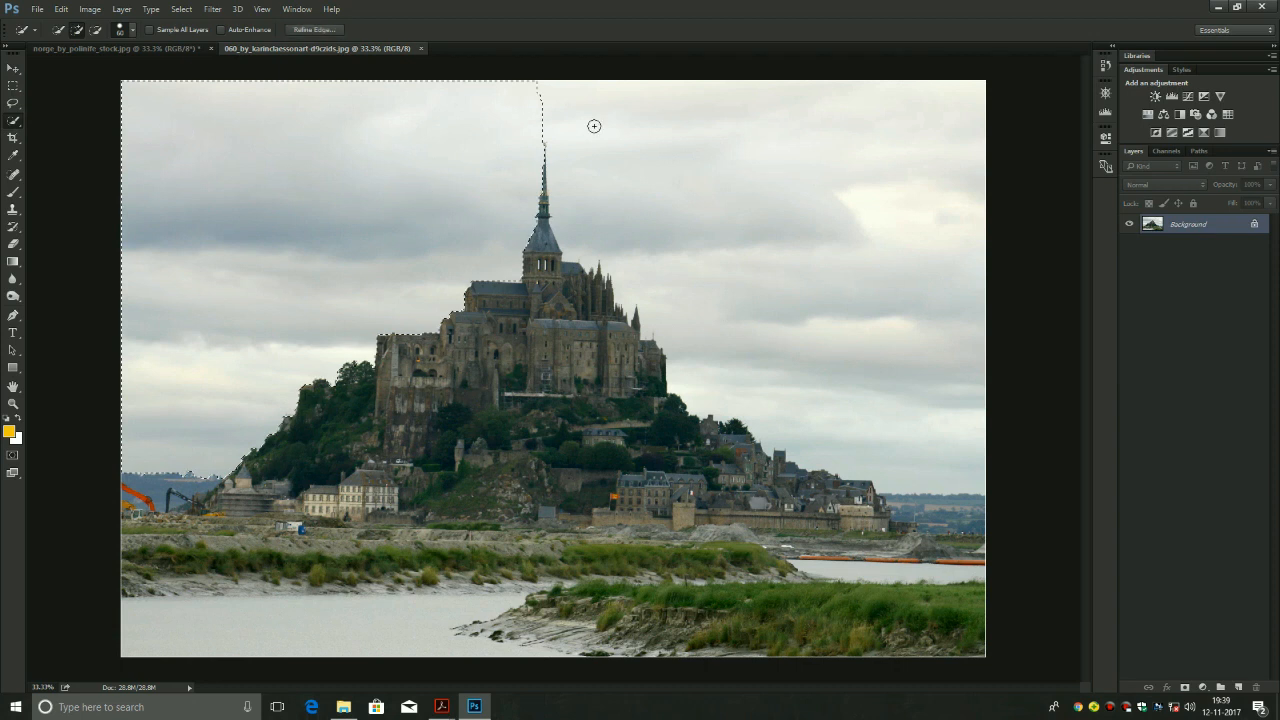
{"action": "left_click_drag", "start_coordinate": [550, 108], "coordinate": [744, 187]}
{"action": "left_click_drag", "start_coordinate": [877, 357], "coordinate": [894, 386]}
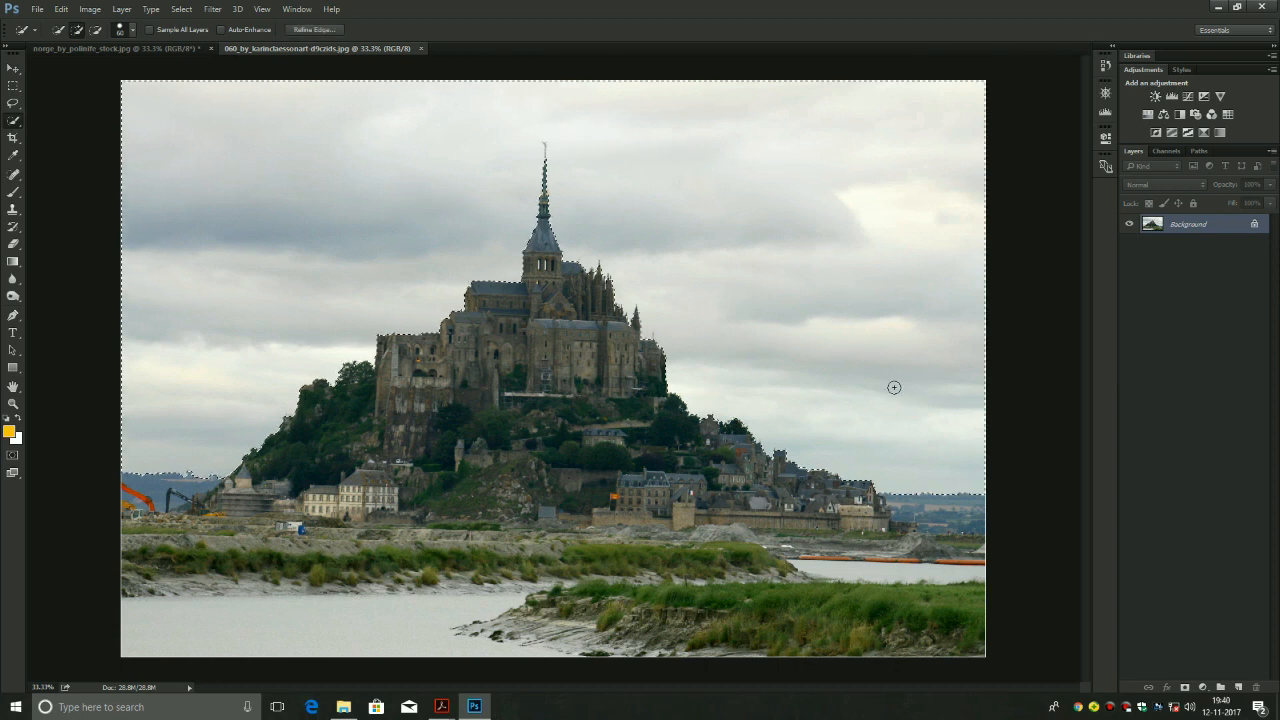
{"action": "left_click", "coordinate": [184, 10]}
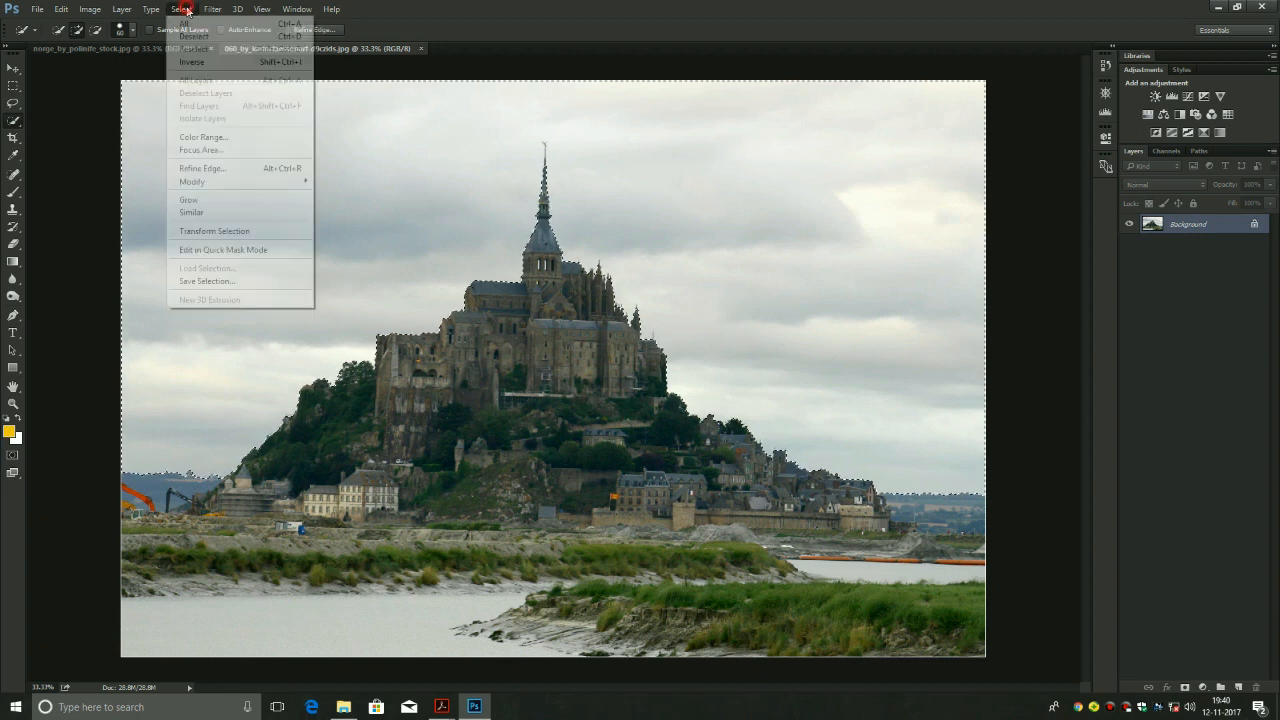
{"action": "left_click", "coordinate": [192, 62]}
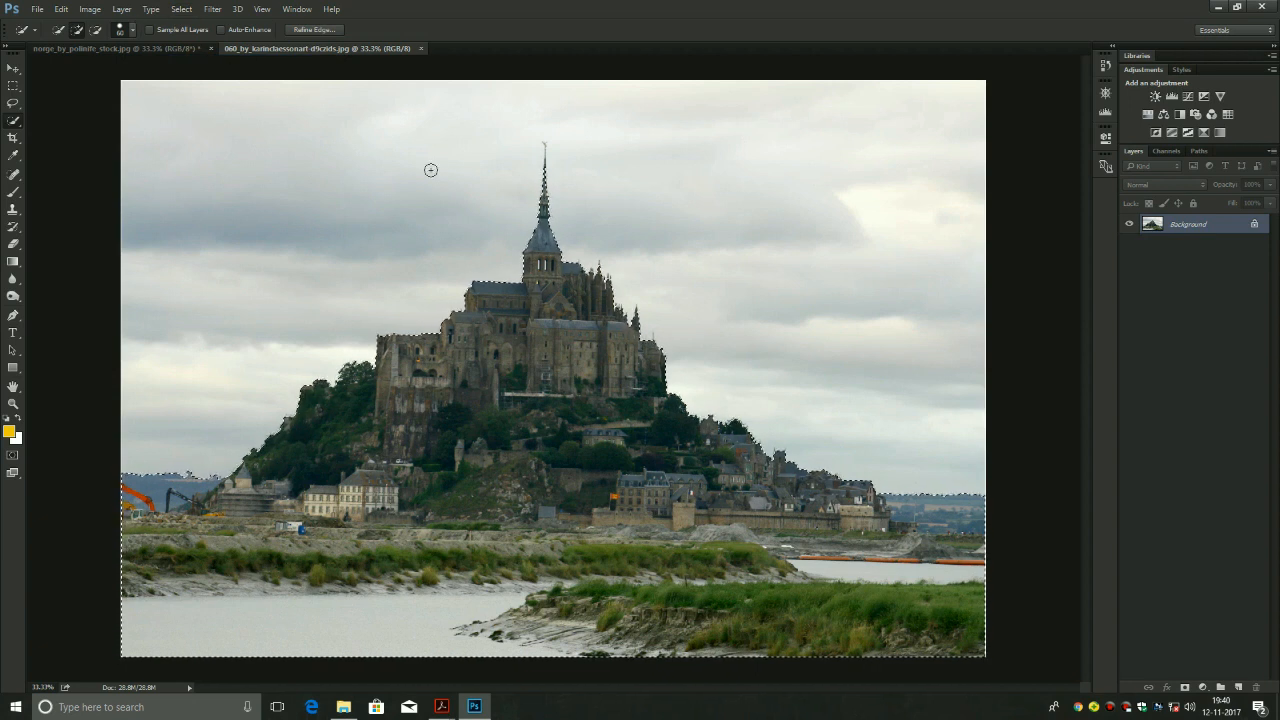
Paste the castle island cut-out onto a new layer above Layer 7 in the composite document, accepting the color profile conversion
{"action": "left_click", "coordinate": [98, 50]}
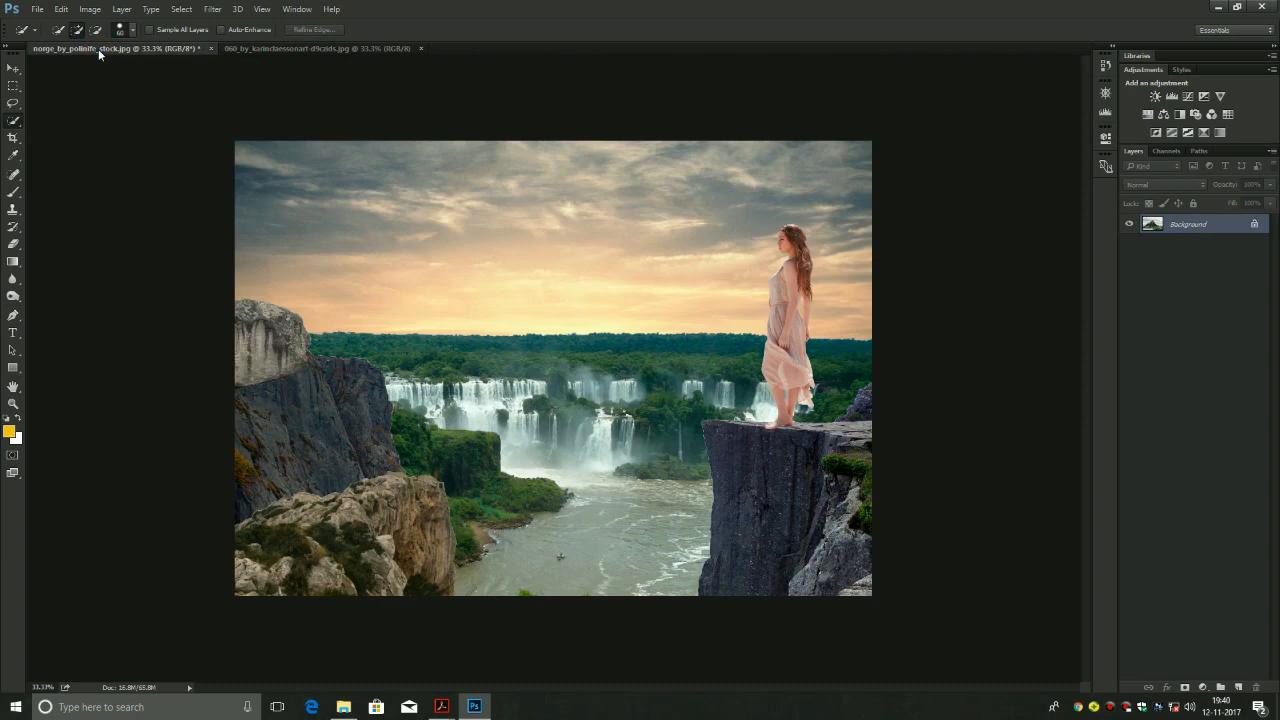
{"action": "left_click", "coordinate": [1230, 222]}
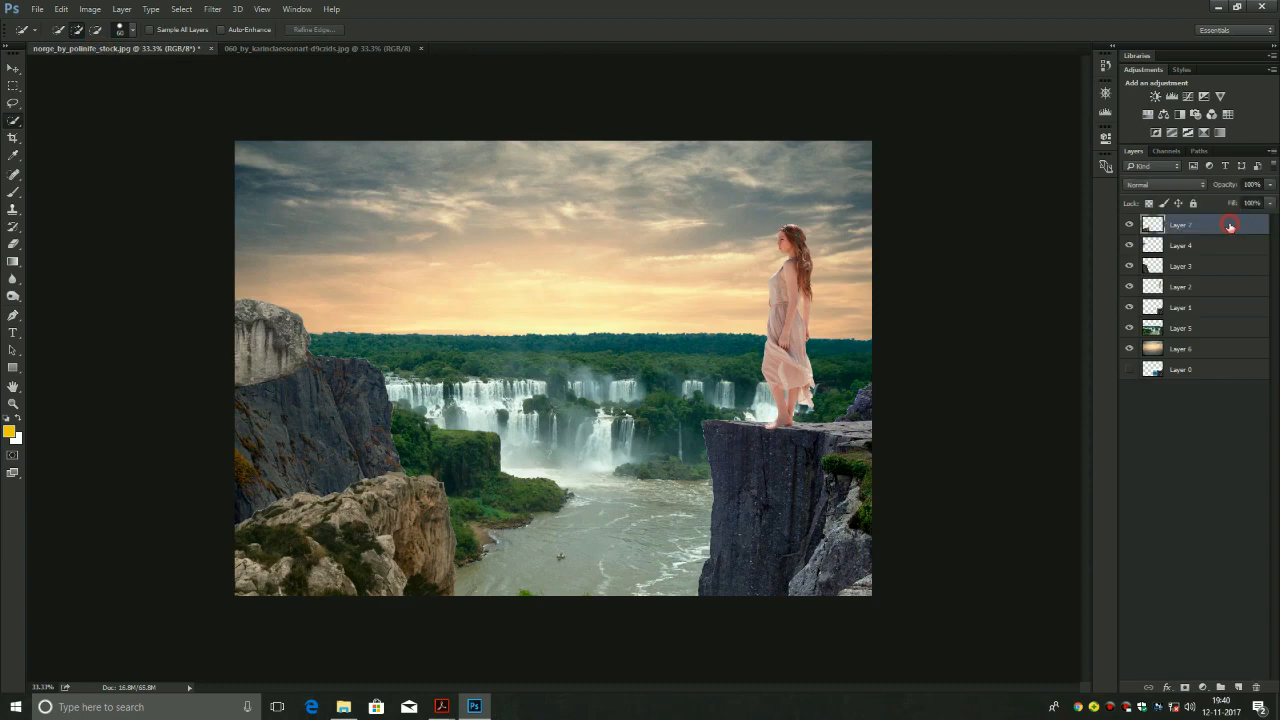
{"action": "left_click", "coordinate": [1238, 687]}
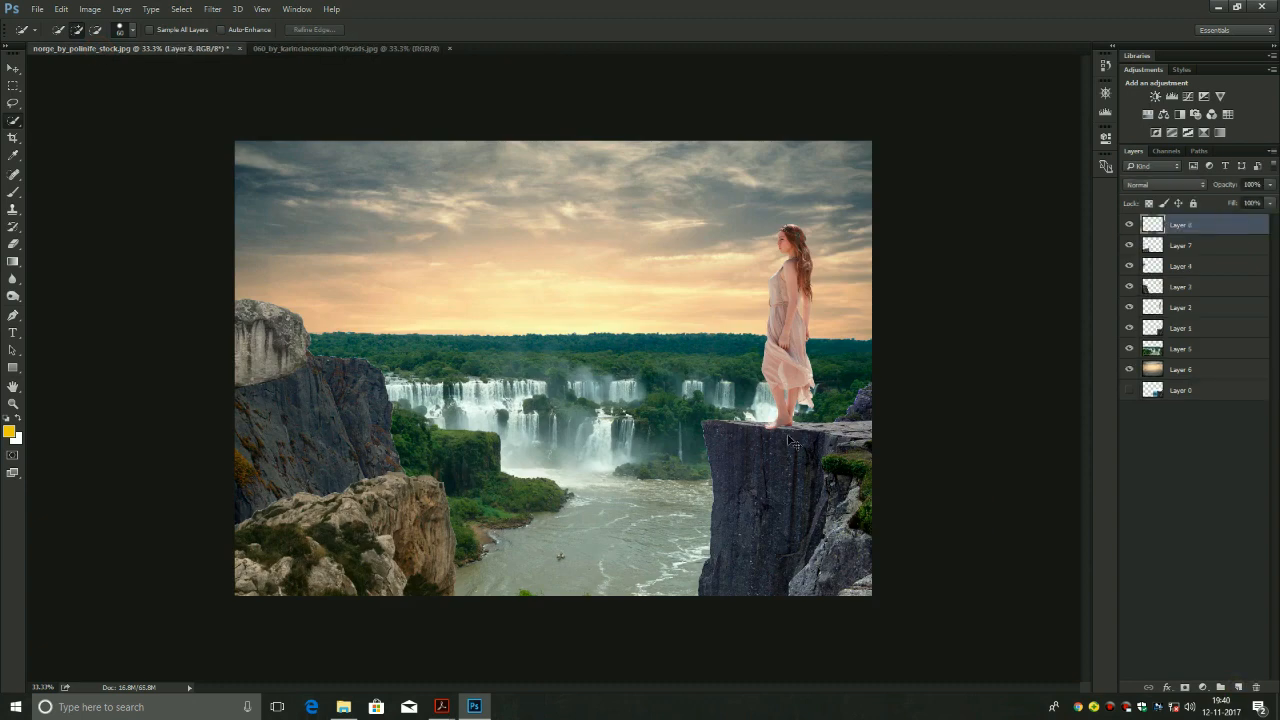
{"action": "key", "text": "ctrl+v"}
{"action": "left_click", "coordinate": [712, 306]}
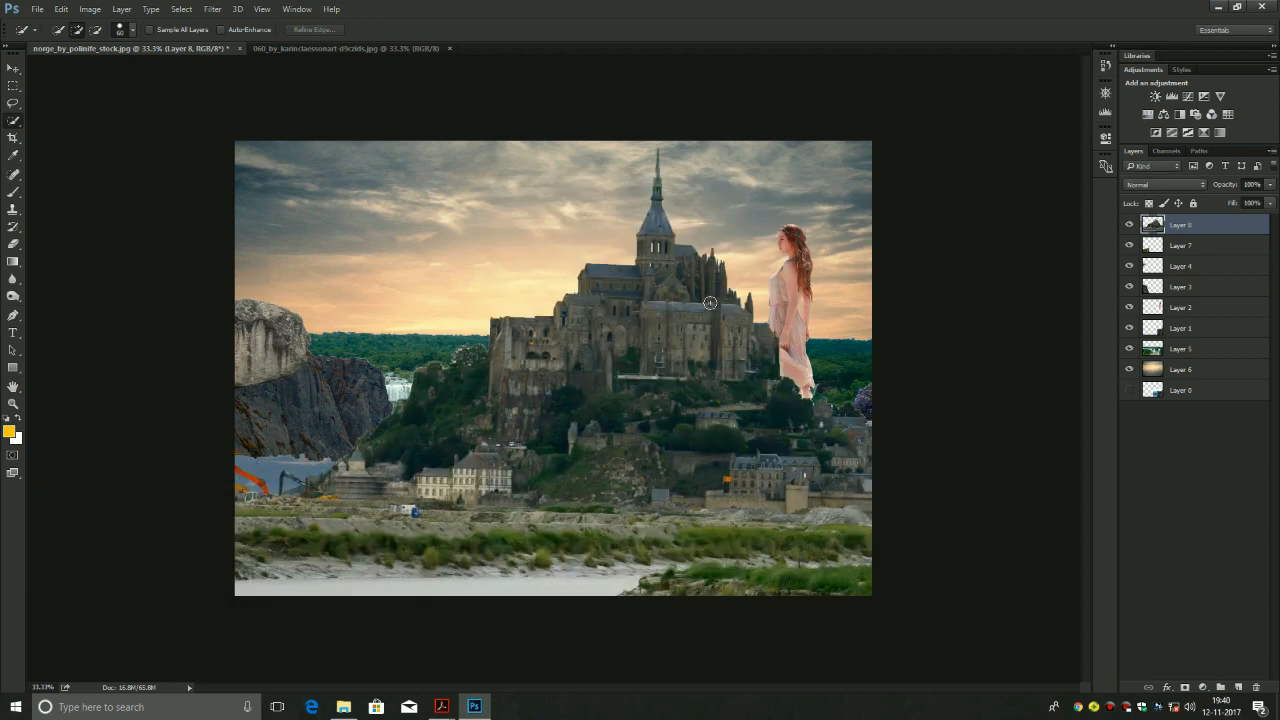
Move the castle layer between Layer 1 and Layer 5, and scale the castle down in front of the sunset sky
{"action": "key", "text": "v"}
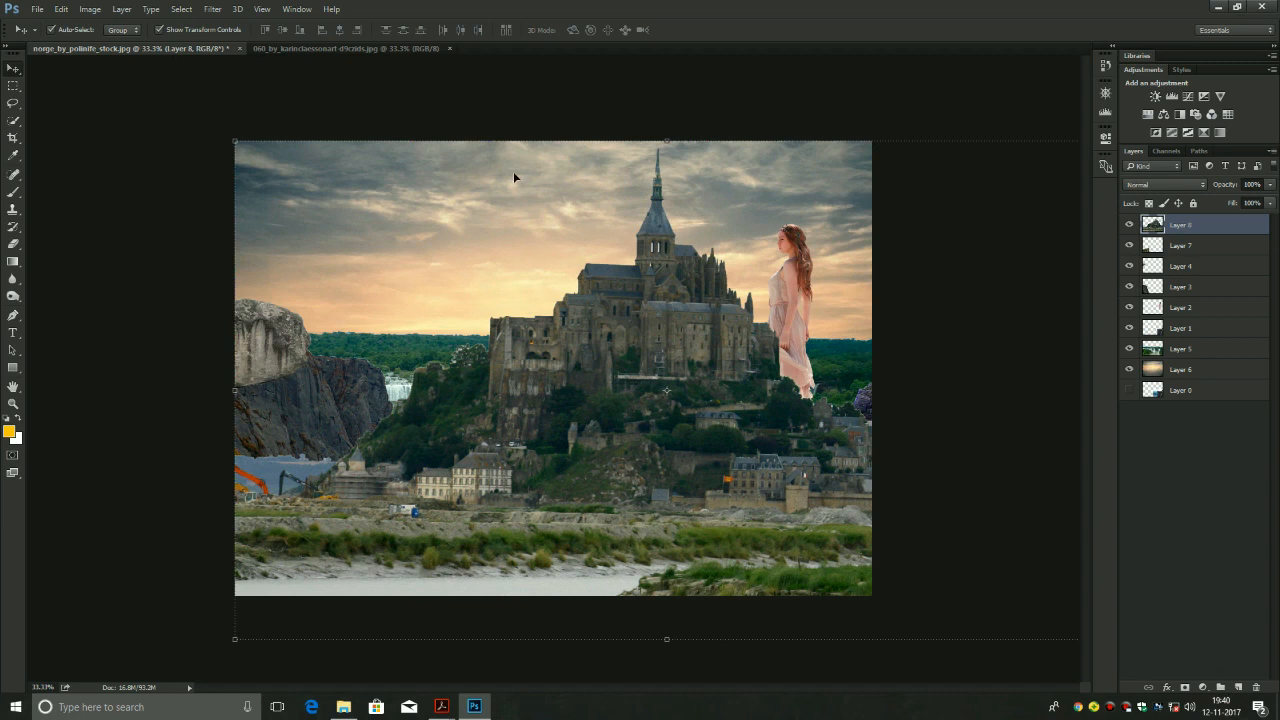
{"action": "left_click_drag", "start_coordinate": [1226, 227], "coordinate": [1226, 338]}
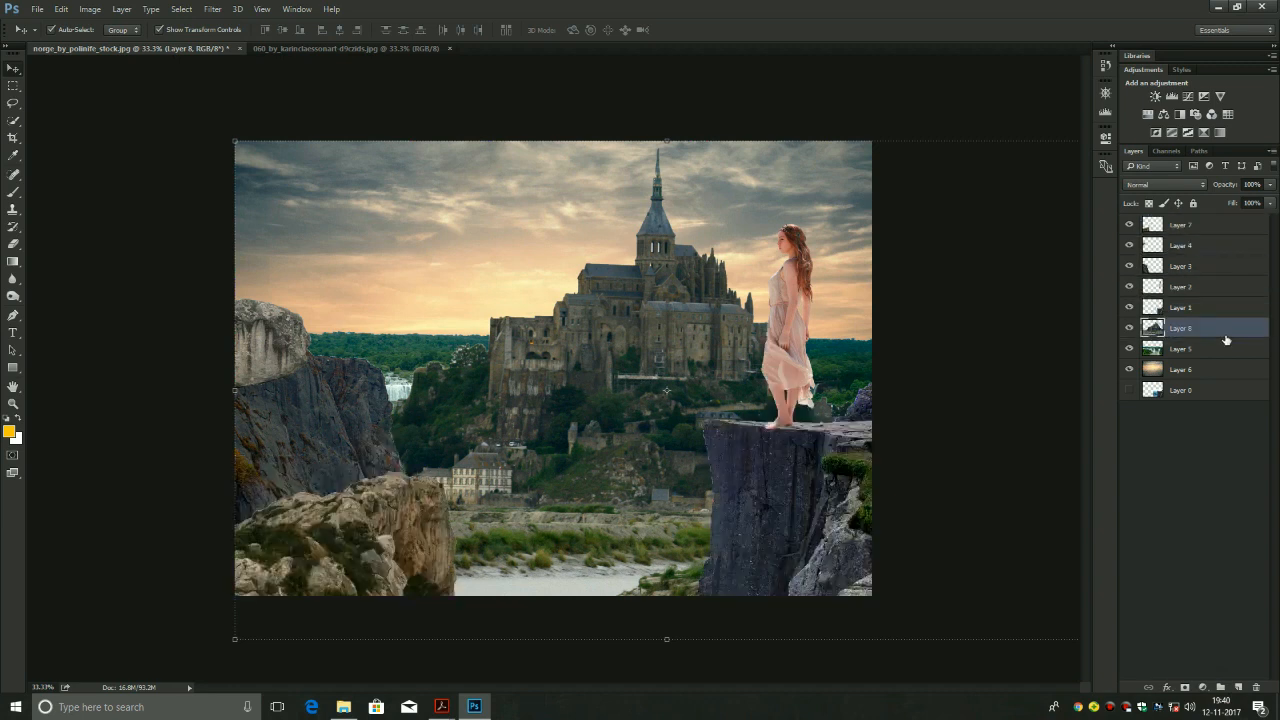
{"action": "left_click_drag", "start_coordinate": [234, 142], "coordinate": [632, 424]}
{"action": "left_click_drag", "start_coordinate": [991, 521], "coordinate": [642, 316]}
{"action": "left_click_drag", "start_coordinate": [745, 428], "coordinate": [678, 390]}
{"action": "key", "text": "Return"}
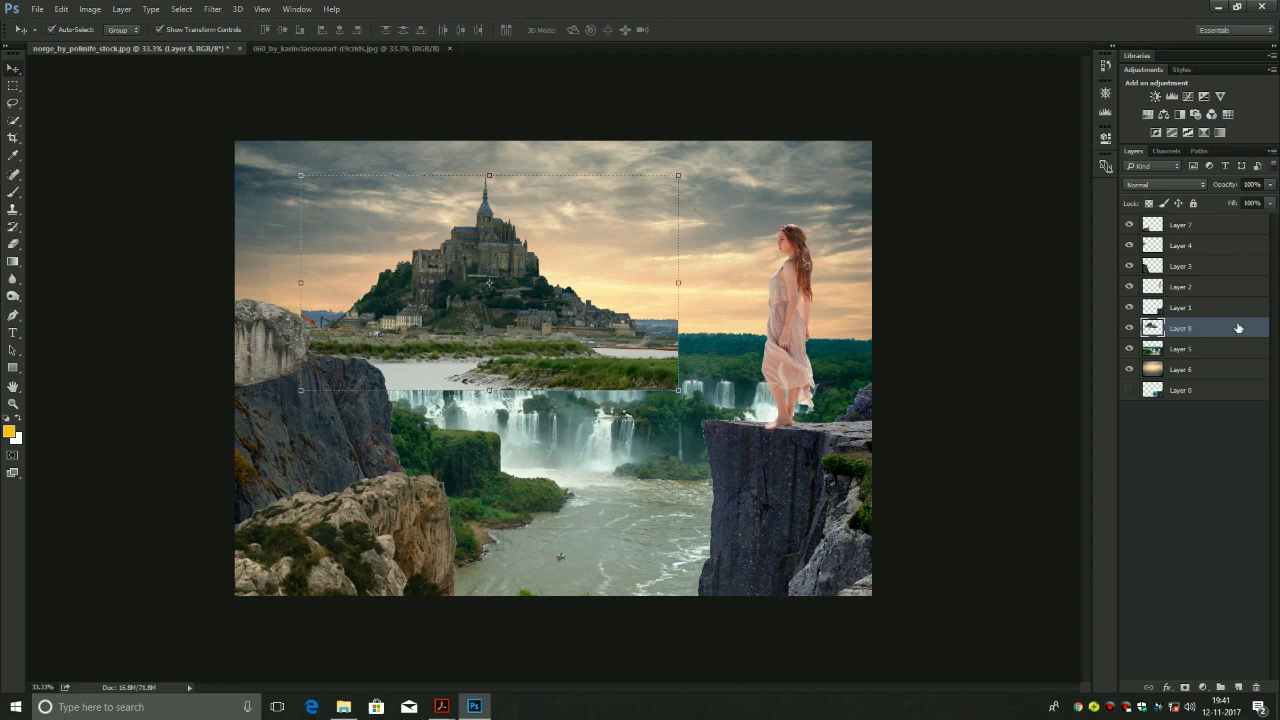
Place the castle layer beneath Layer 5 and lower the castle so its base sits behind the forest horizon
{"action": "left_click_drag", "start_coordinate": [1236, 328], "coordinate": [1238, 360]}
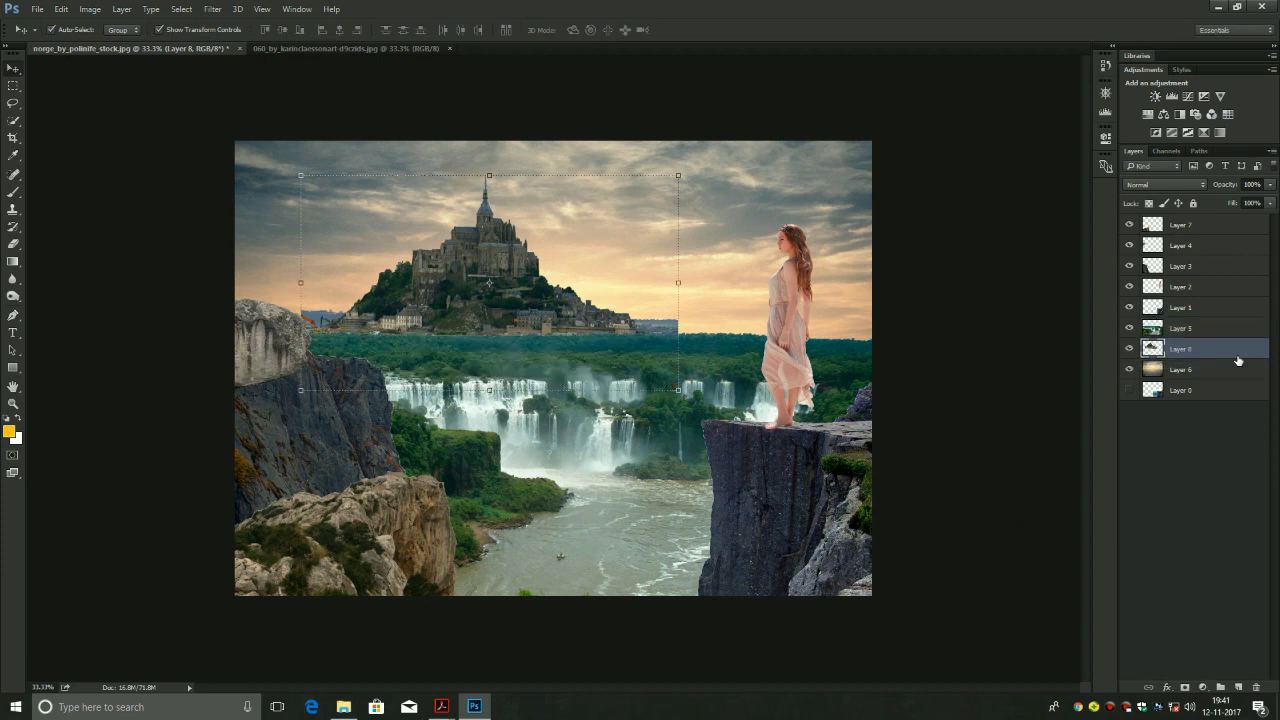
{"action": "left_click_drag", "start_coordinate": [517, 293], "coordinate": [562, 303]}
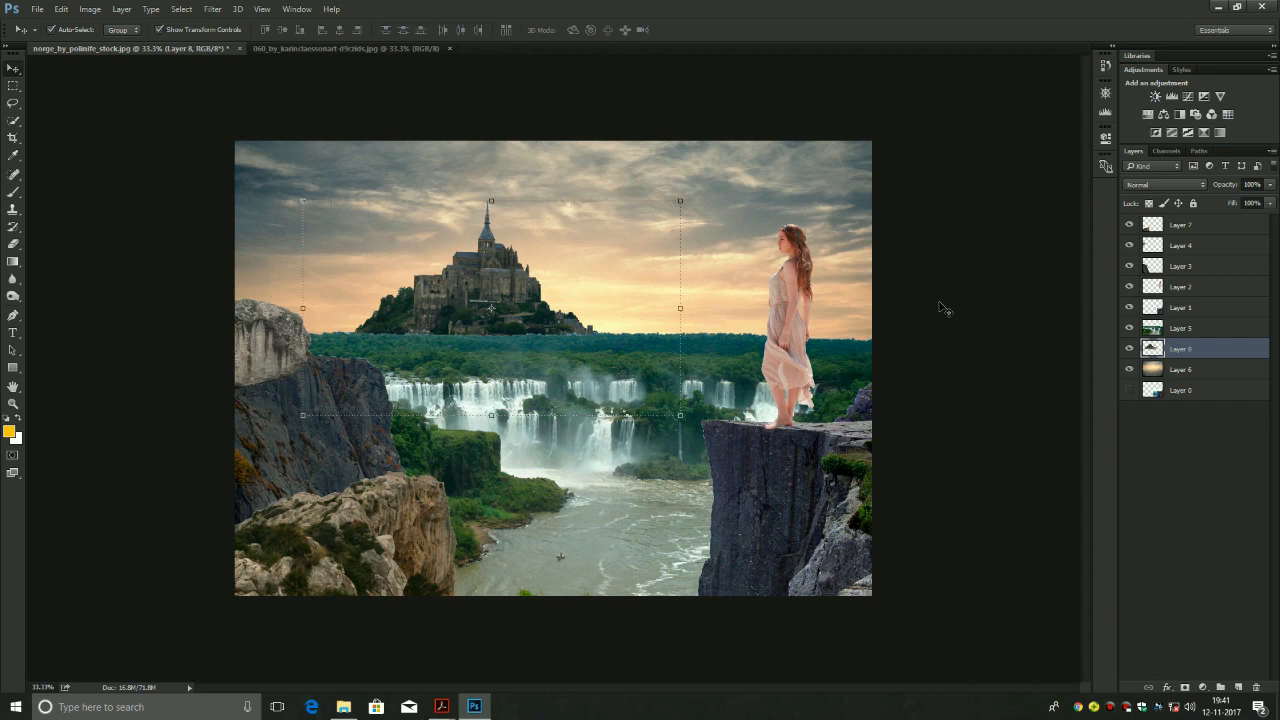
{"action": "left_click", "coordinate": [956, 307]}
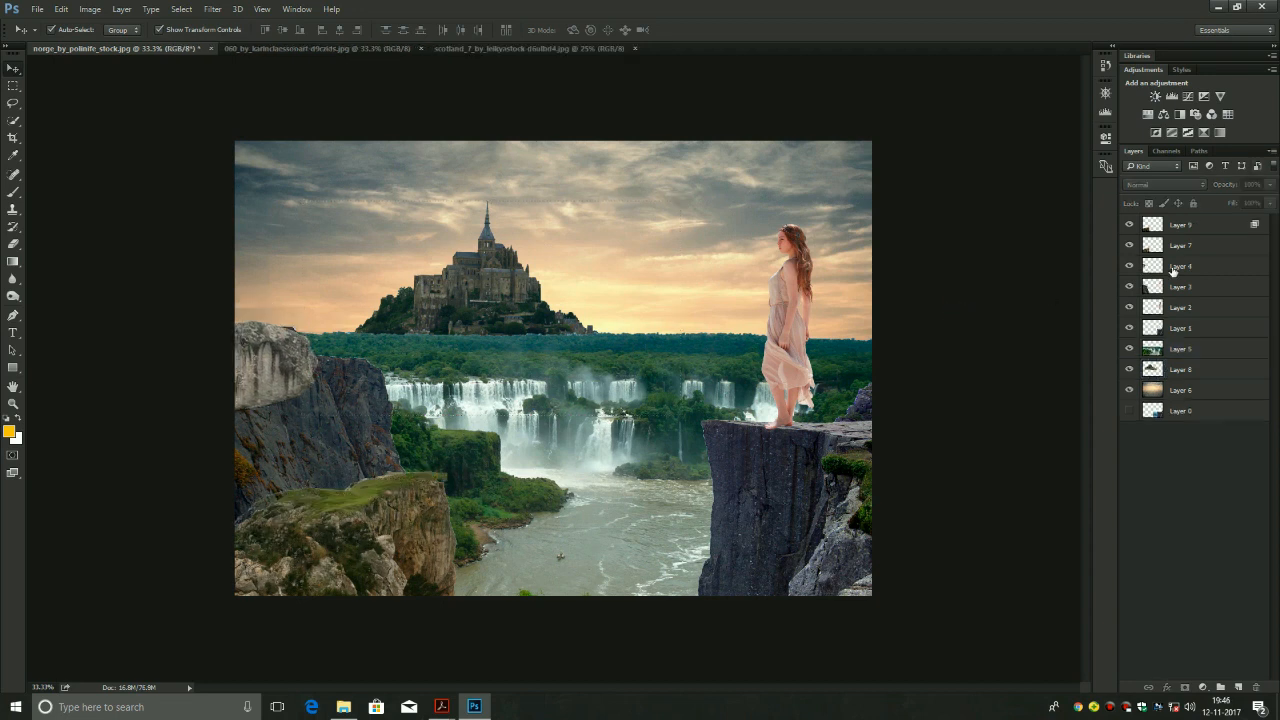
Darken the pale boulder on Layer 4 with a Curves adjustment clipped to it, pulling the curve's midtones slightly down
{"action": "left_click", "coordinate": [1211, 260]}
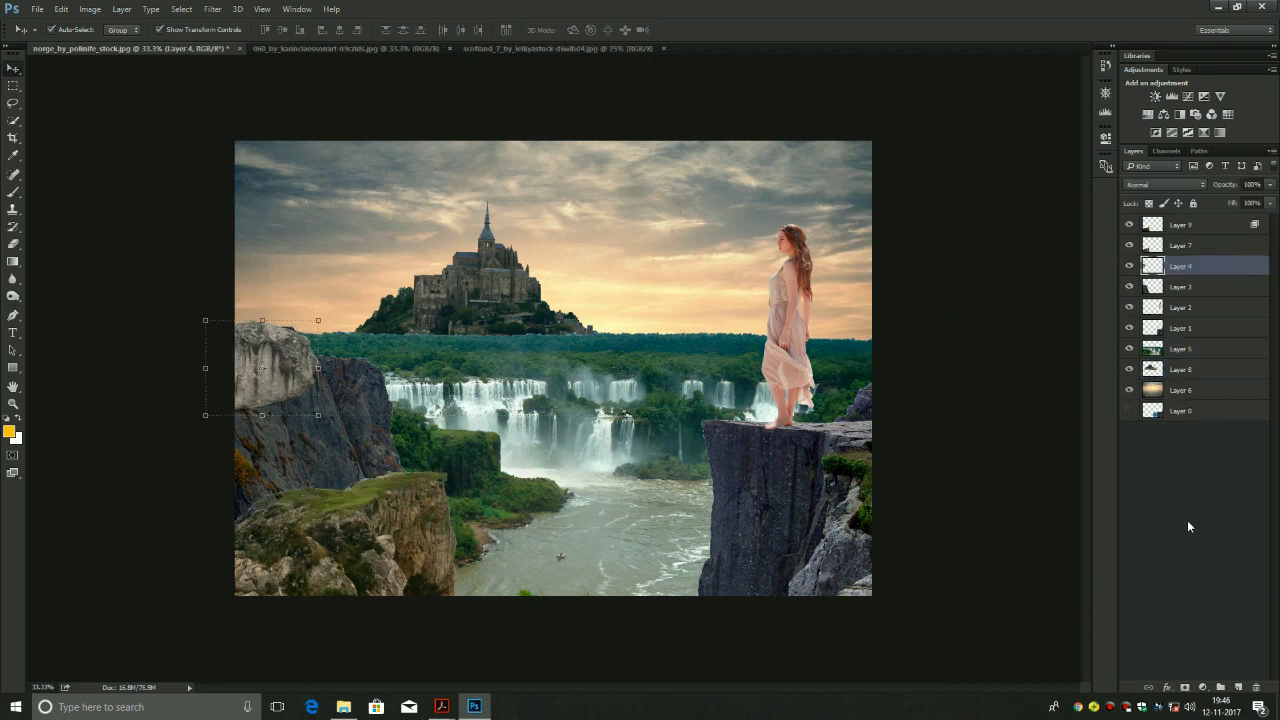
{"action": "left_click", "coordinate": [1200, 688]}
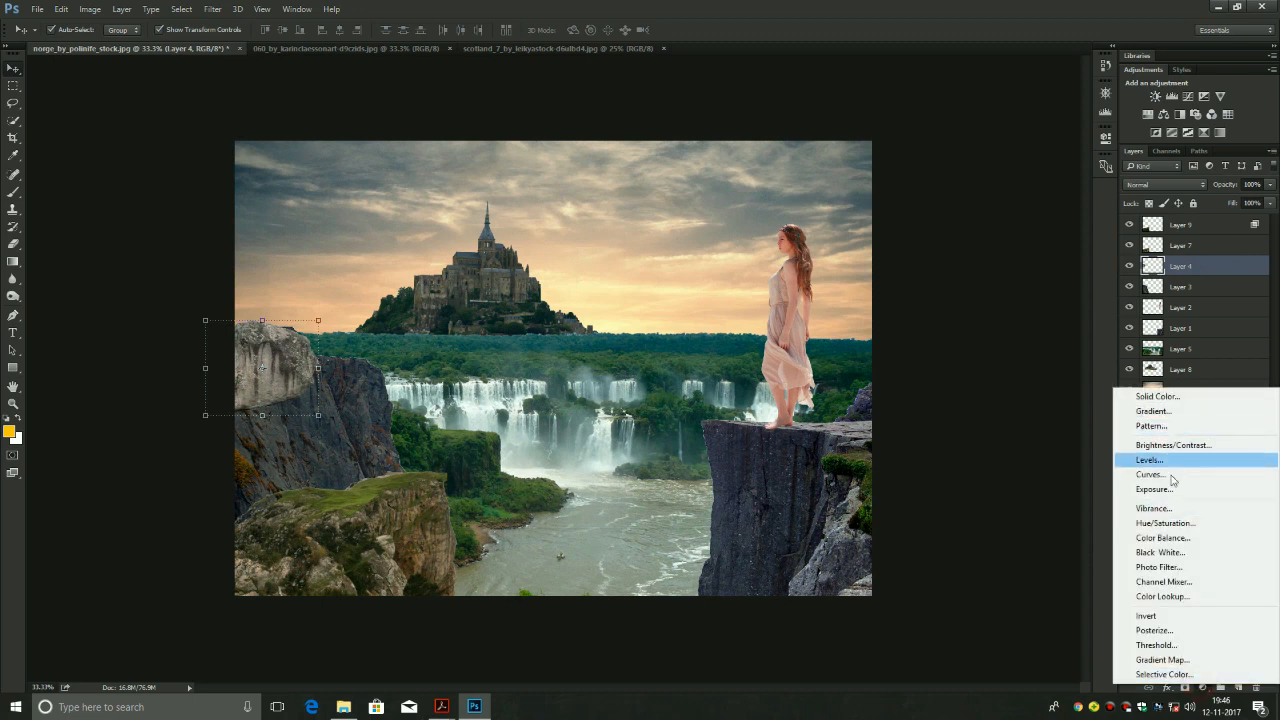
{"action": "left_click", "coordinate": [1165, 475]}
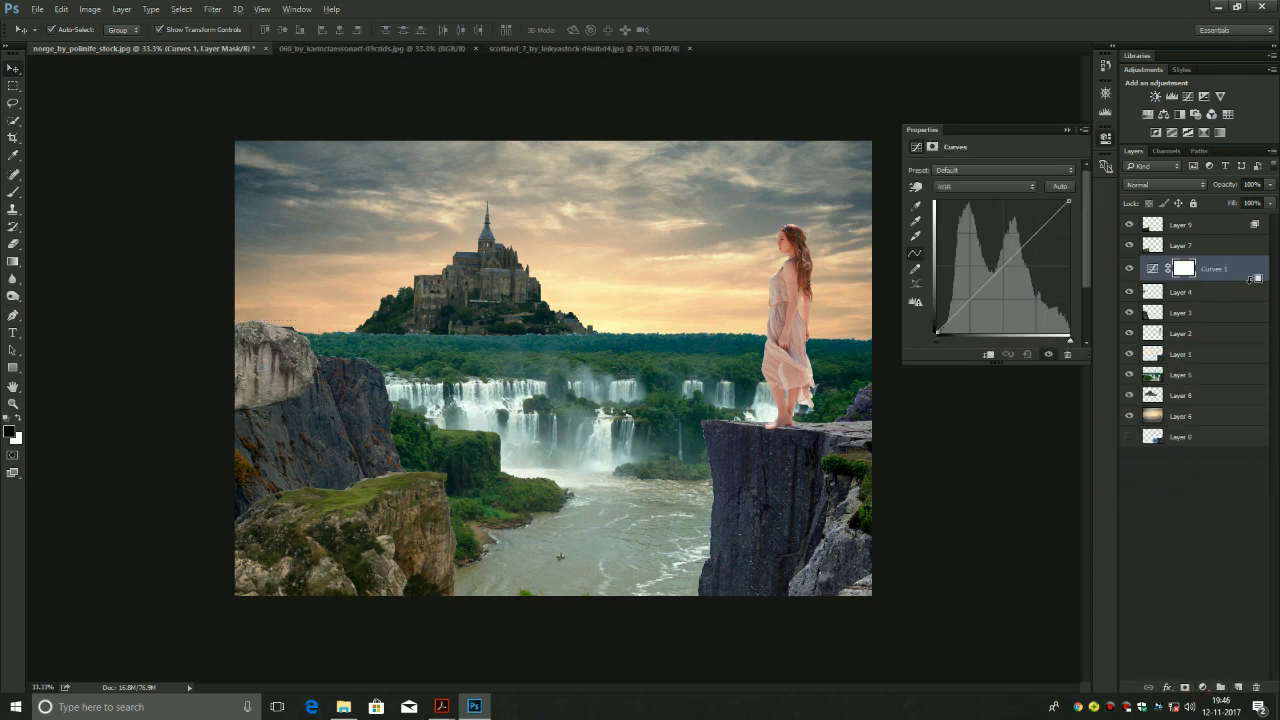
{"action": "left_click", "coordinate": [1249, 284], "text": "alt"}
{"action": "left_click_drag", "start_coordinate": [1003, 275], "coordinate": [1006, 284]}
{"action": "mouse_move", "coordinate": [937, 329]}
{"action": "left_mouse_down"}
{"action": "mouse_move", "coordinate": [954, 331]}
{"action": "mouse_move", "coordinate": [937, 326]}
{"action": "left_mouse_up"}
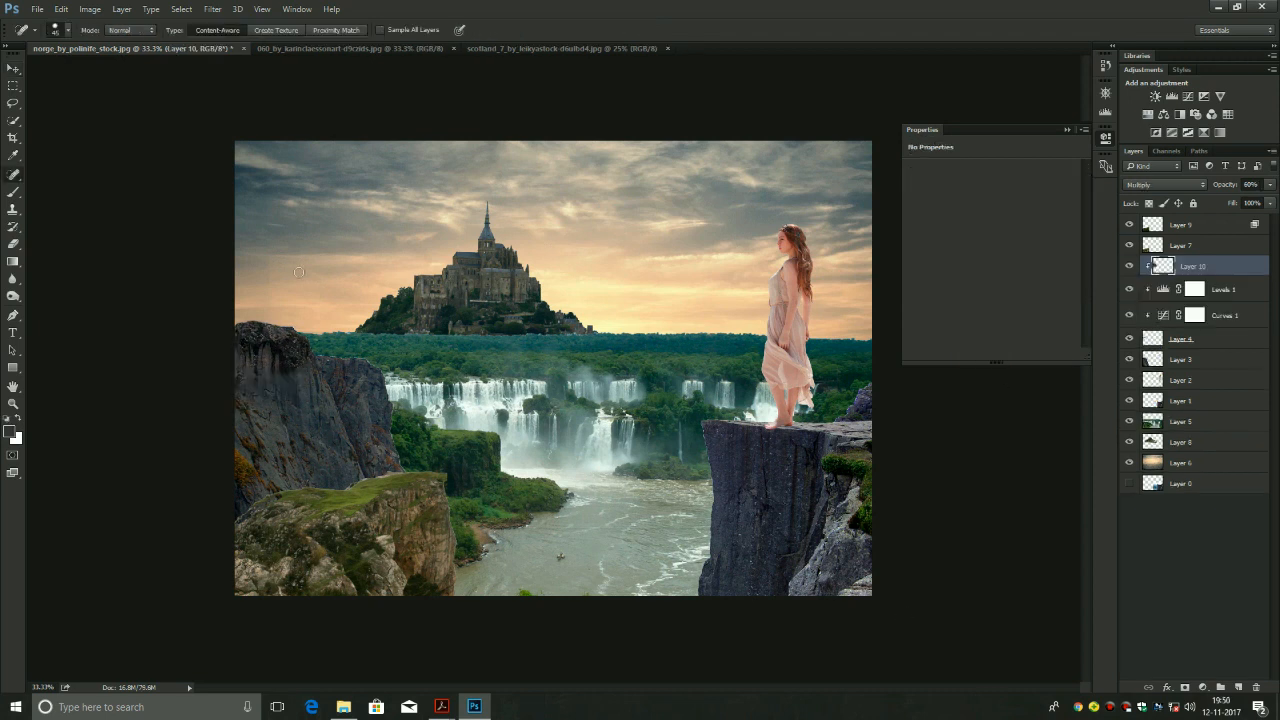
Load the outline of the waterfall landscape on Layer 5 as a selection and turn it into a layer mask
{"action": "left_click", "coordinate": [13, 191]}
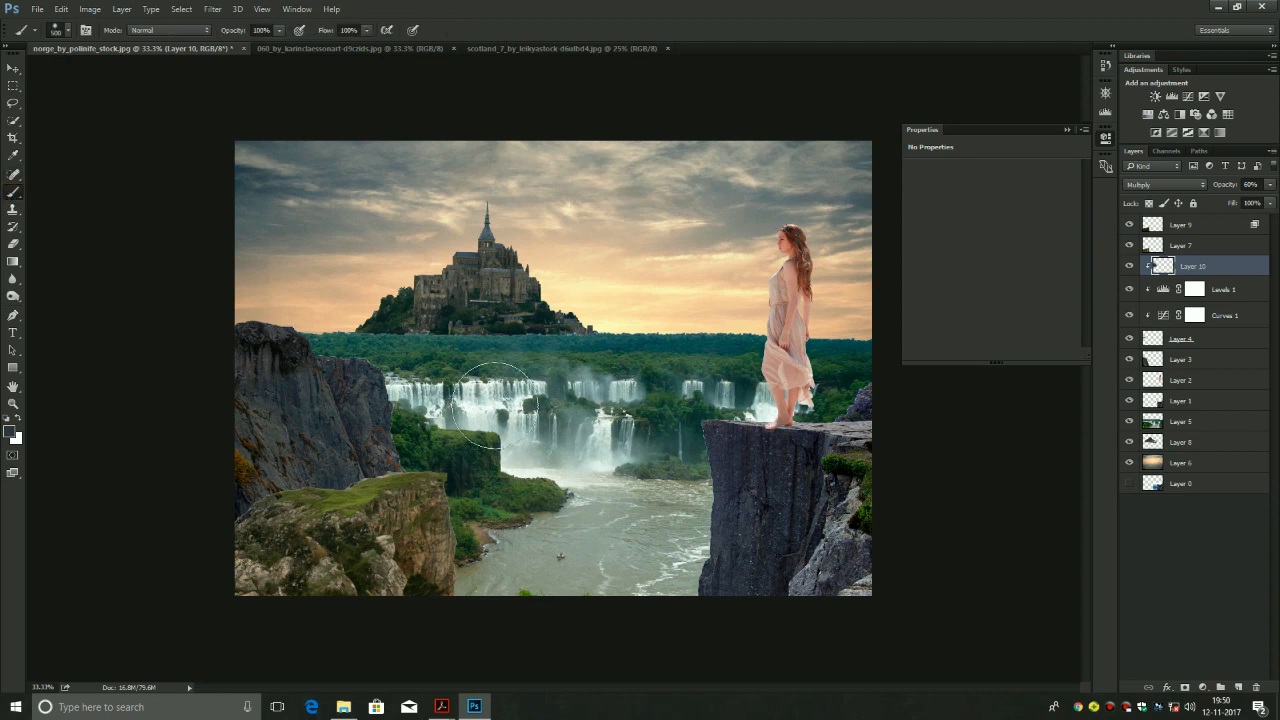
{"action": "left_click", "coordinate": [13, 67]}
{"action": "left_click", "coordinate": [719, 348]}
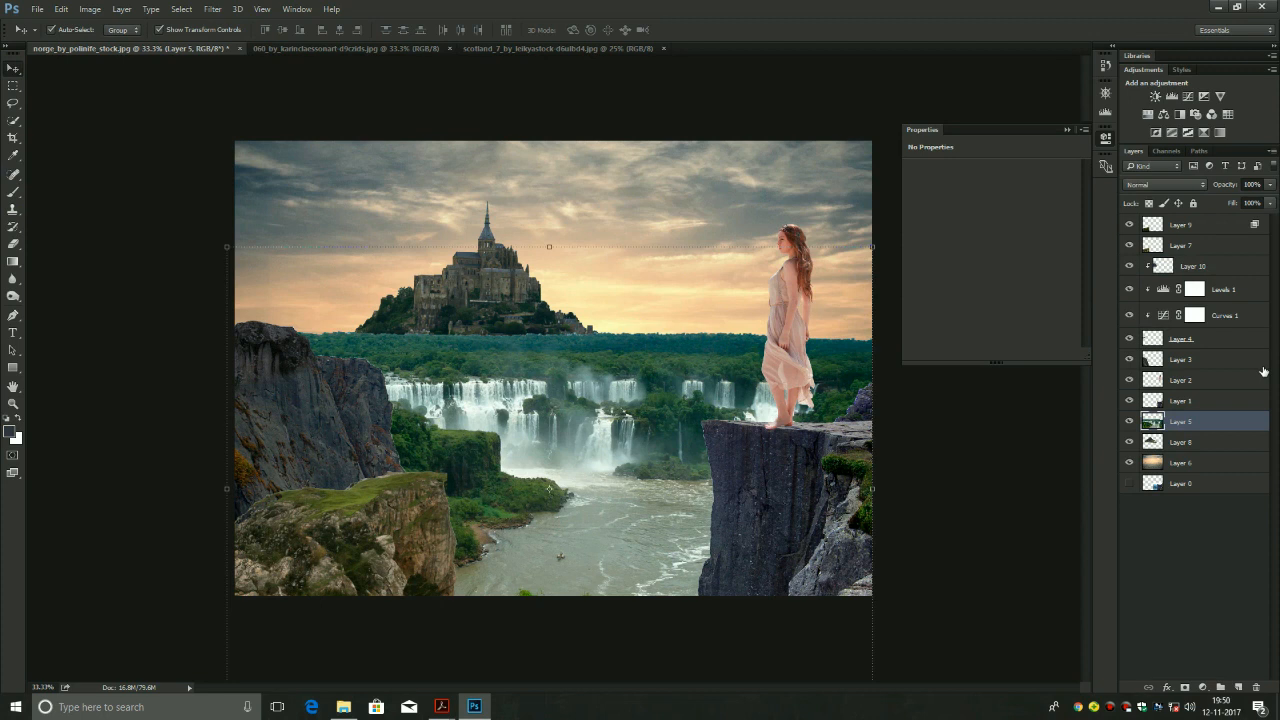
{"action": "left_click", "coordinate": [1153, 421], "text": "ctrl"}
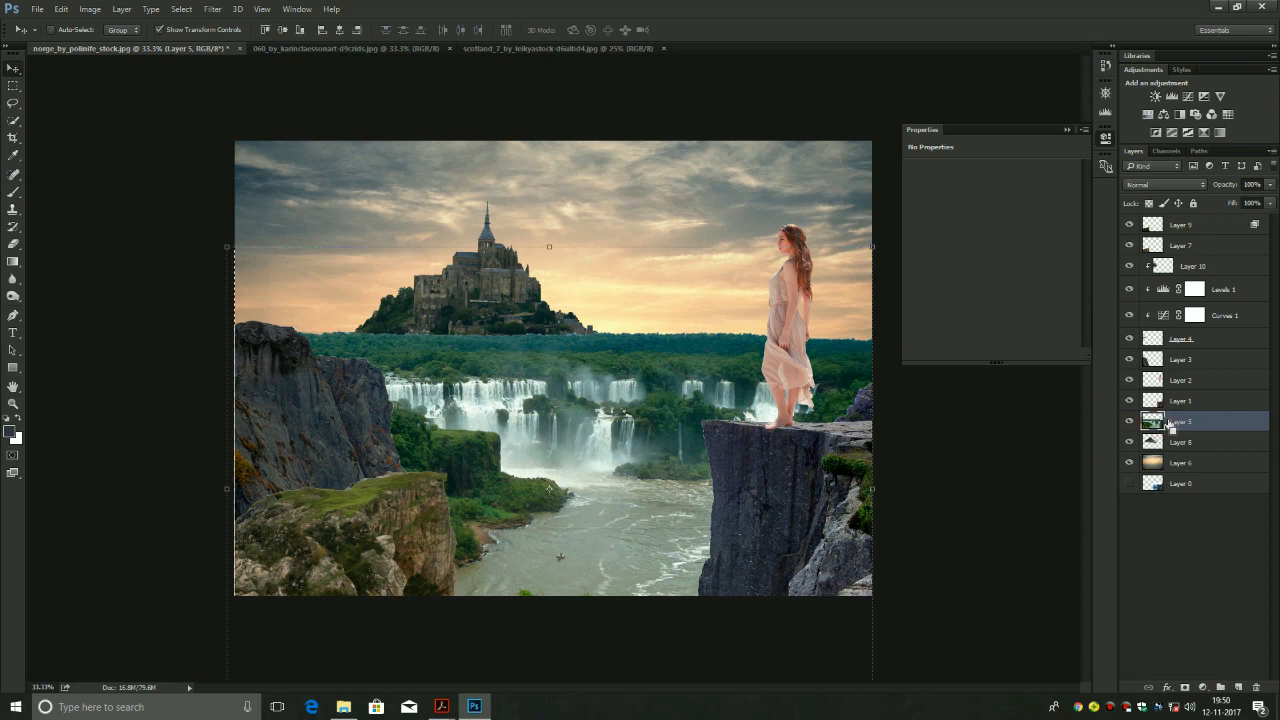
{"action": "left_click", "coordinate": [1185, 689]}
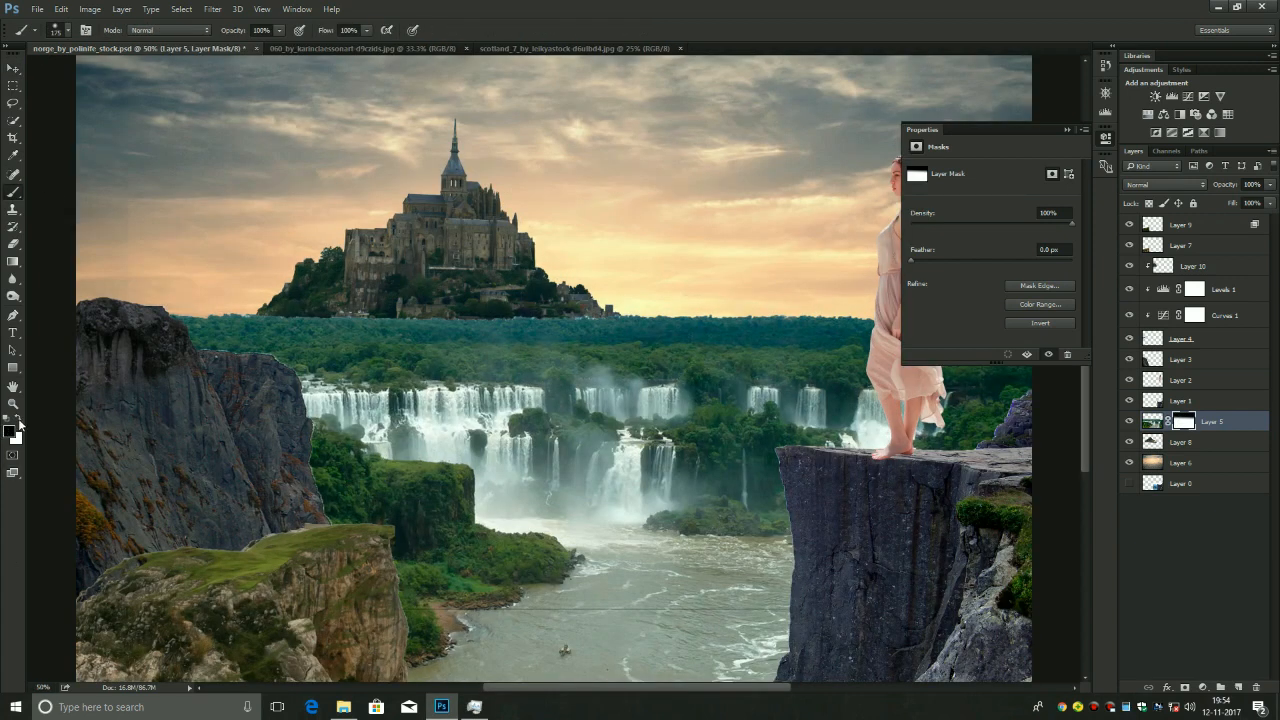
Paint black on Layer 5's mask along the horizon below the castle, using a smaller brush with reduced opacity and flow
{"action": "left_click", "coordinate": [1184, 423]}
{"action": "key", "text": "bracketleft"}
{"action": "key", "text": "bracketleft"}
{"action": "key", "text": "bracketleft"}
{"action": "key", "text": "bracketleft"}
{"action": "key", "text": "bracketleft"}
{"action": "key", "text": "bracketleft"}
{"action": "left_click_drag", "start_coordinate": [263, 315], "coordinate": [340, 311]}
{"action": "left_click_drag", "start_coordinate": [236, 30], "coordinate": [206, 37]}
{"action": "left_click_drag", "start_coordinate": [328, 31], "coordinate": [304, 32]}
{"action": "left_click_drag", "start_coordinate": [390, 307], "coordinate": [572, 316]}
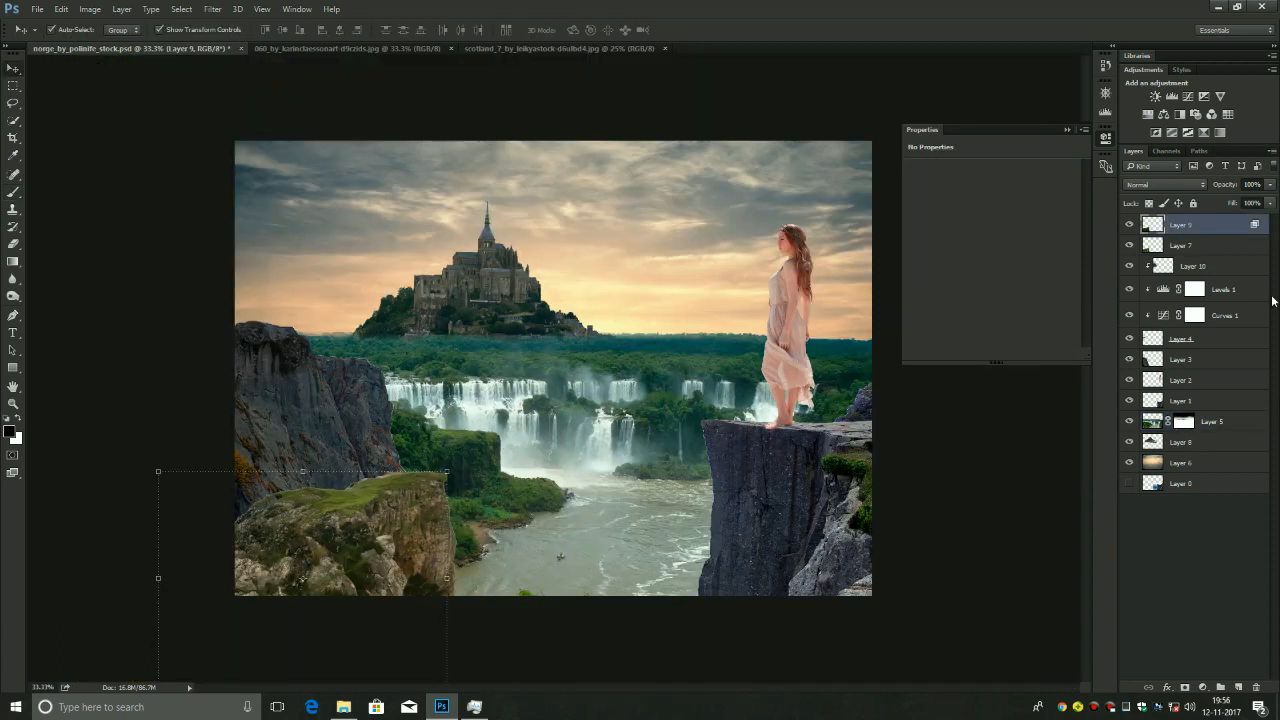
Add a Brightness/Contrast adjustment with brightness -42 above Layer 9 and clip it to that layer
{"action": "left_click", "coordinate": [1201, 688]}
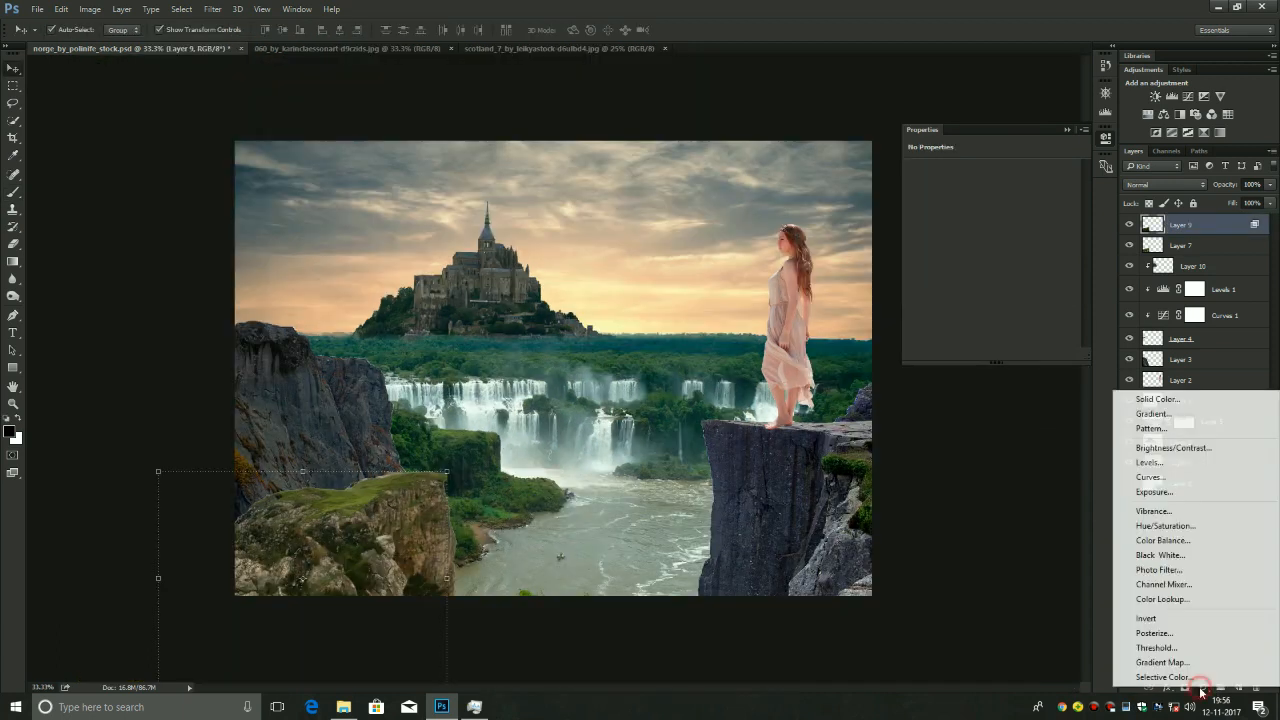
{"action": "left_click", "coordinate": [1180, 448]}
{"action": "left_click_drag", "start_coordinate": [990, 203], "coordinate": [969, 202]}
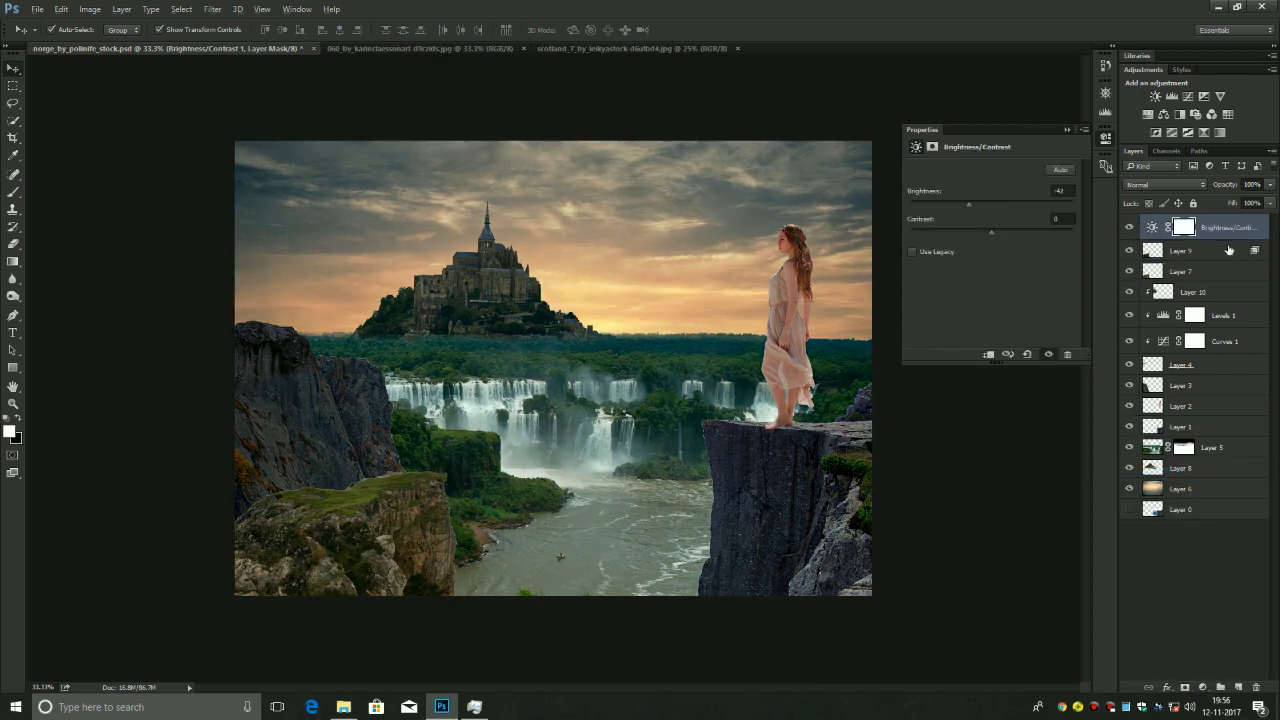
{"action": "left_click", "coordinate": [1229, 249]}
{"action": "left_click", "coordinate": [1245, 229]}
{"action": "key", "text": "ctrl+alt+g"}
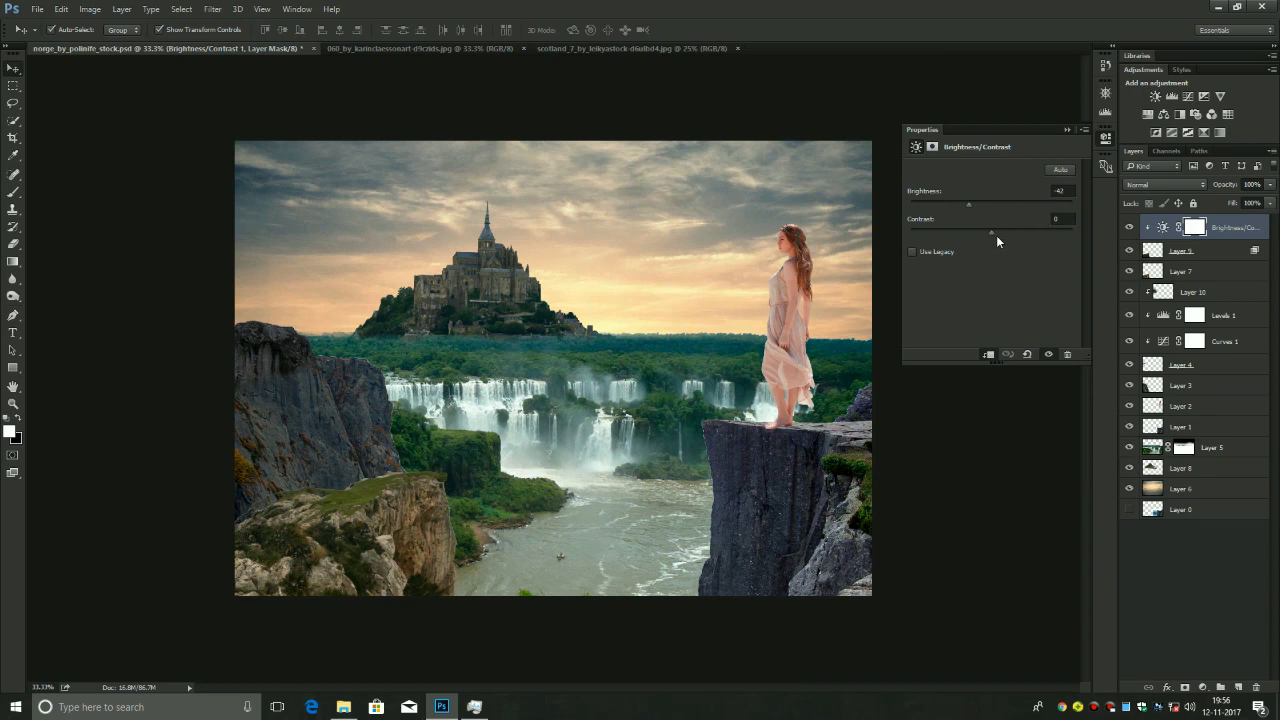
Set the adjustment to brightness -47 and contrast -19, and move it beneath Layer 9, clipped to Layer 7
{"action": "left_click_drag", "start_coordinate": [950, 233], "coordinate": [966, 208]}
{"action": "left_click_drag", "start_coordinate": [1226, 229], "coordinate": [1212, 270]}
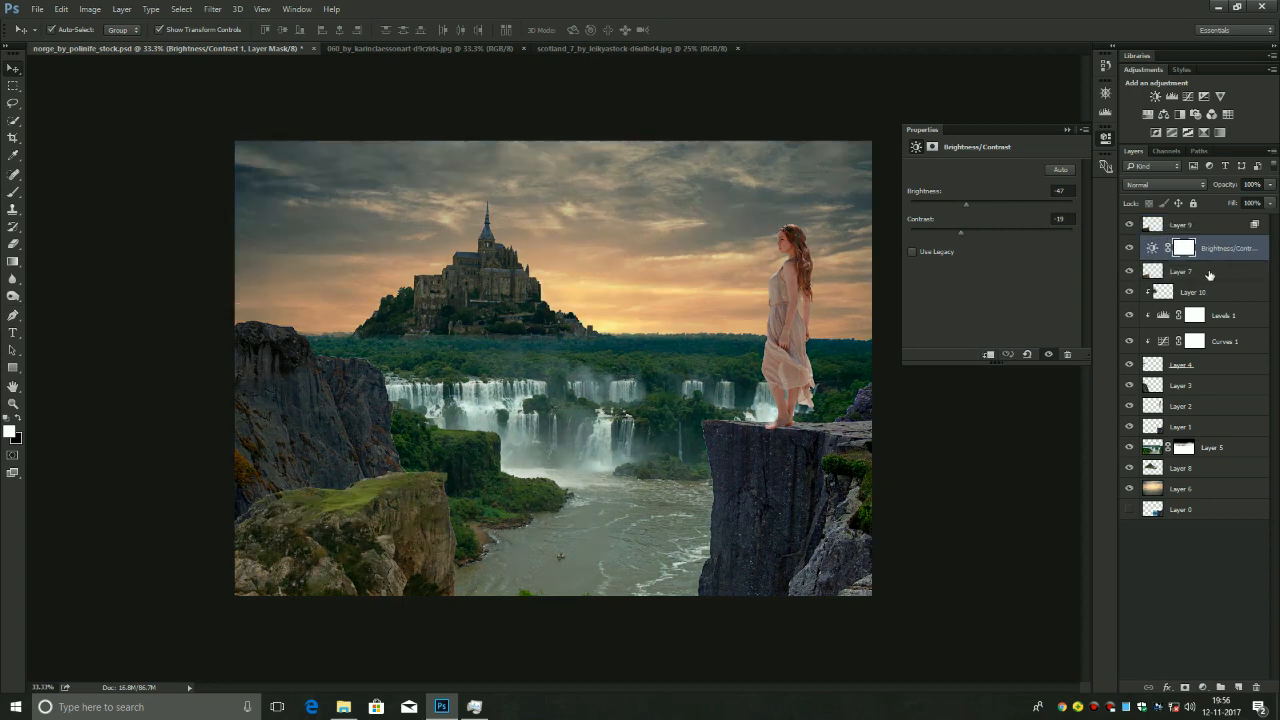
{"action": "left_click", "coordinate": [1262, 257], "text": "alt"}
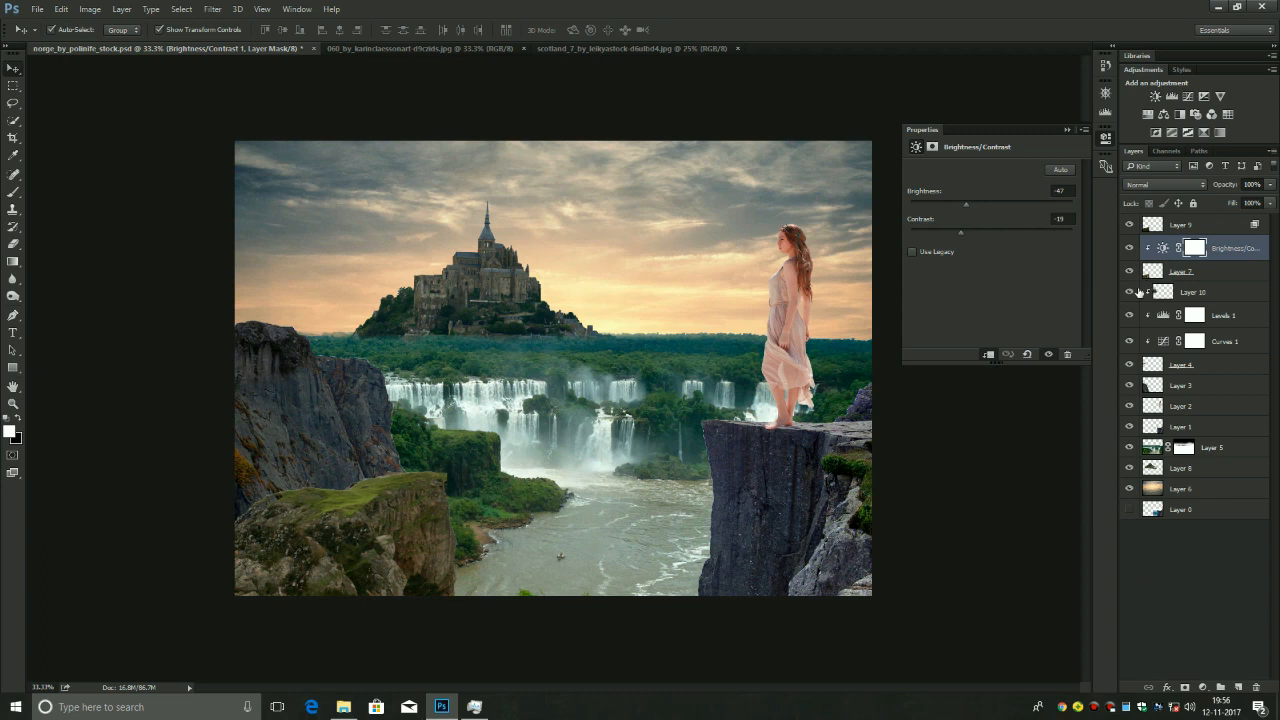
Nudge the grassy cliff piece on Layer 9, and shift the foreground rocky cliff on Layer 7 slightly down and left
{"action": "left_click_drag", "start_coordinate": [416, 503], "coordinate": [414, 503]}
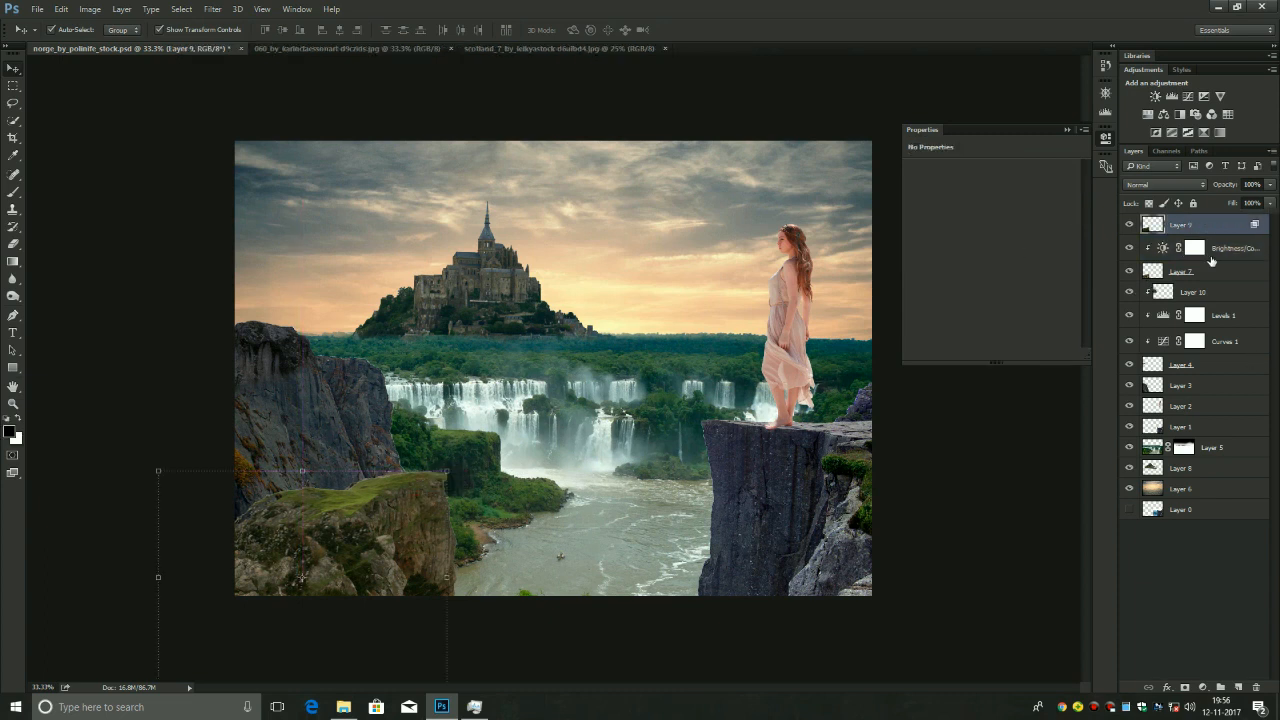
{"action": "left_click", "coordinate": [1205, 275]}
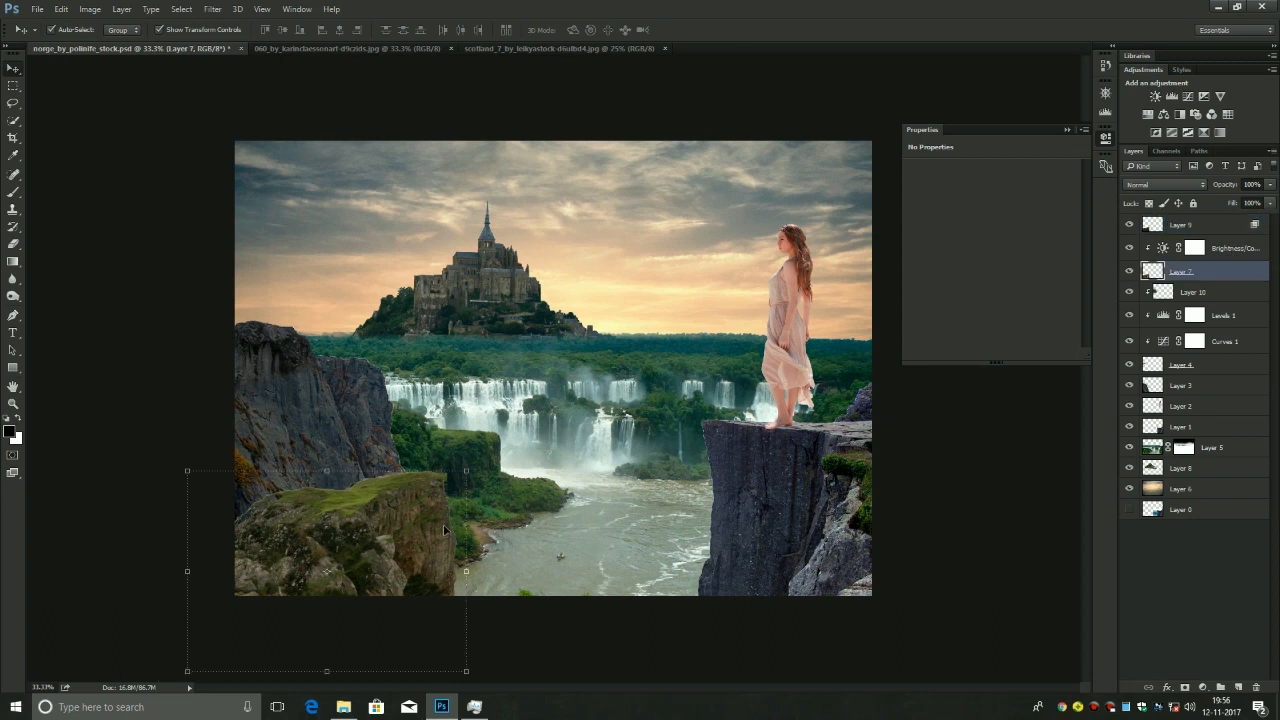
{"action": "left_click_drag", "start_coordinate": [432, 543], "coordinate": [427, 558]}
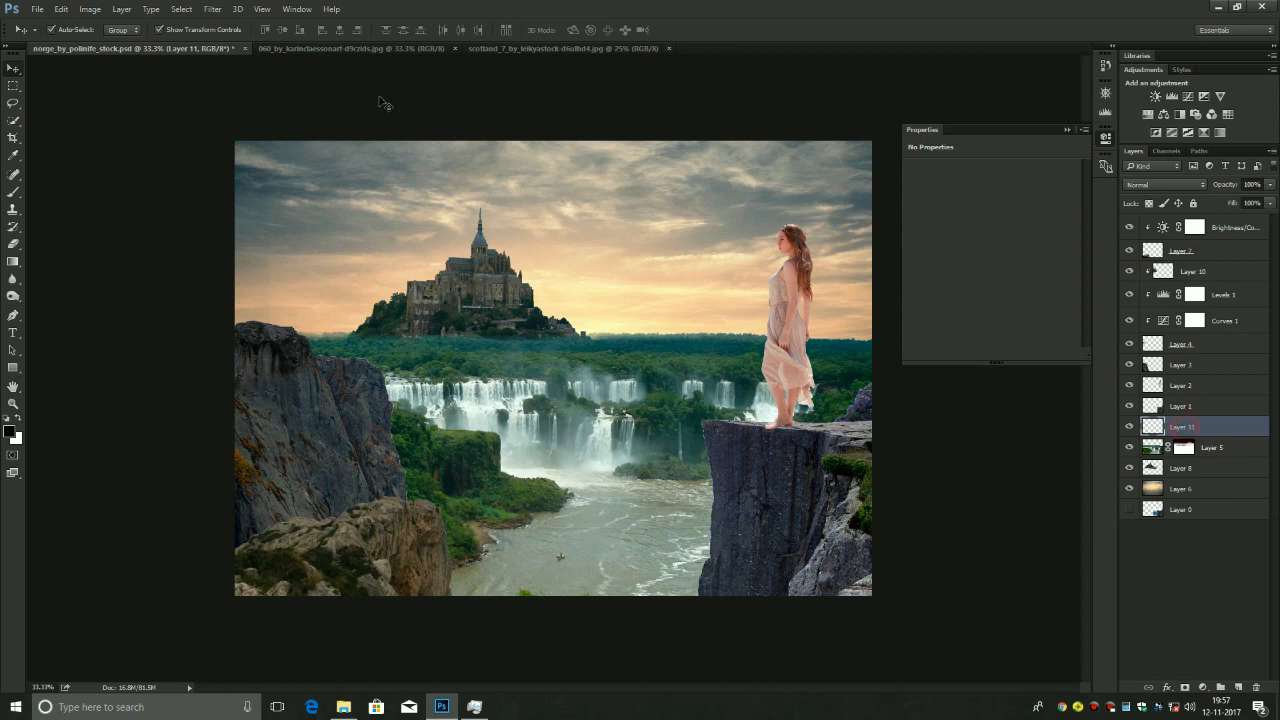
Draw a foreground-to-transparent linear gradient on Layer 11 from the canvas's top to its bottom, using pale yellow sampled near the horizon
{"action": "left_click", "coordinate": [13, 261]}
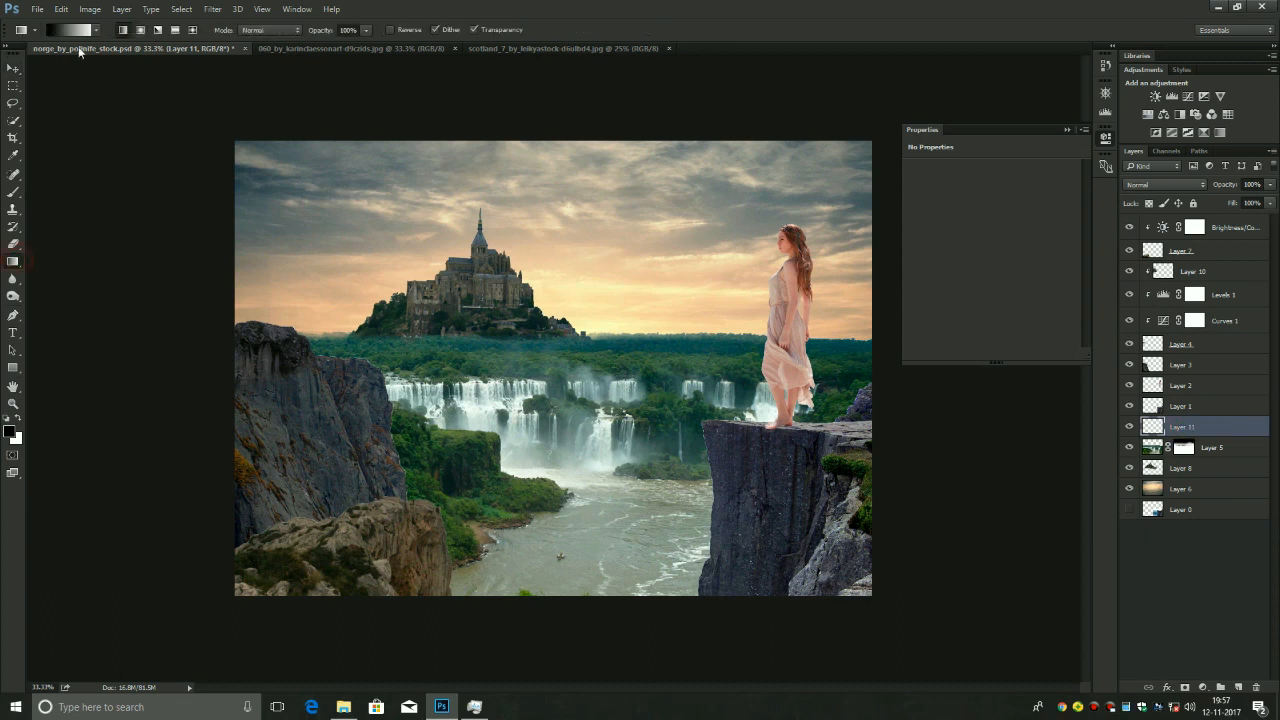
{"action": "left_click", "coordinate": [96, 30]}
{"action": "left_click", "coordinate": [53, 57]}
{"action": "left_click", "coordinate": [109, 217]}
{"action": "left_click", "coordinate": [13, 191]}
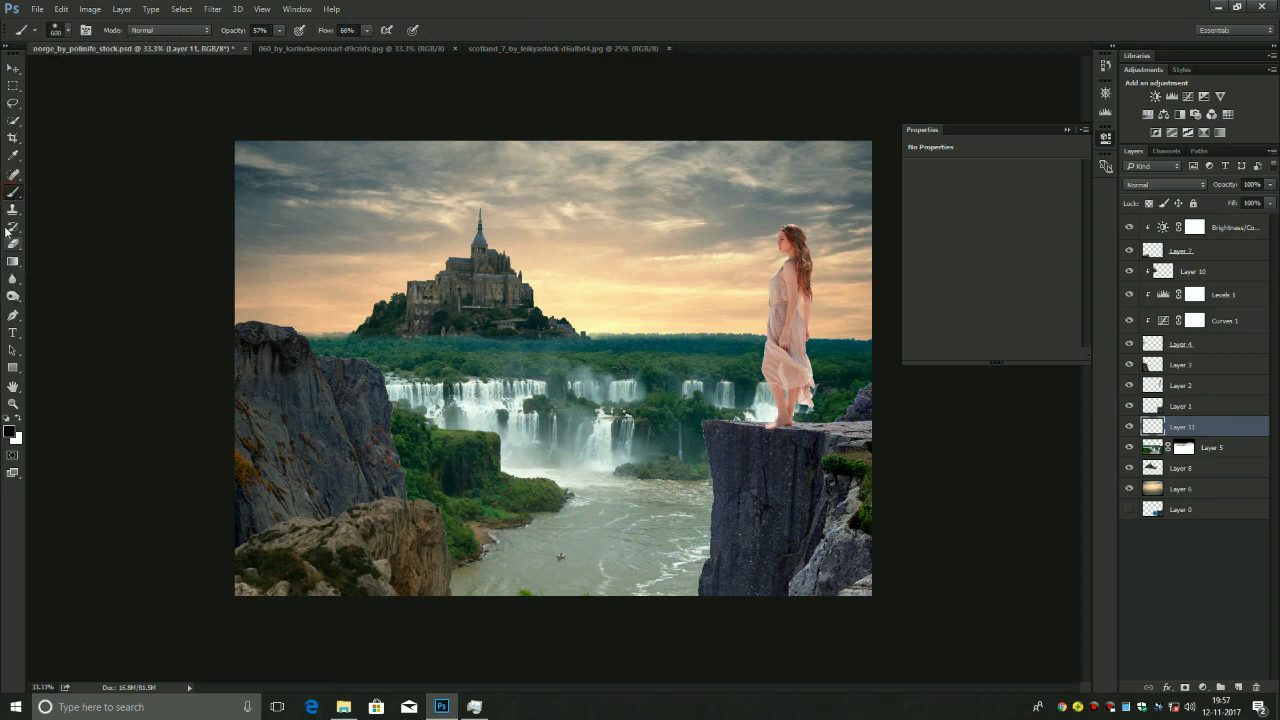
{"action": "left_click", "coordinate": [13, 155]}
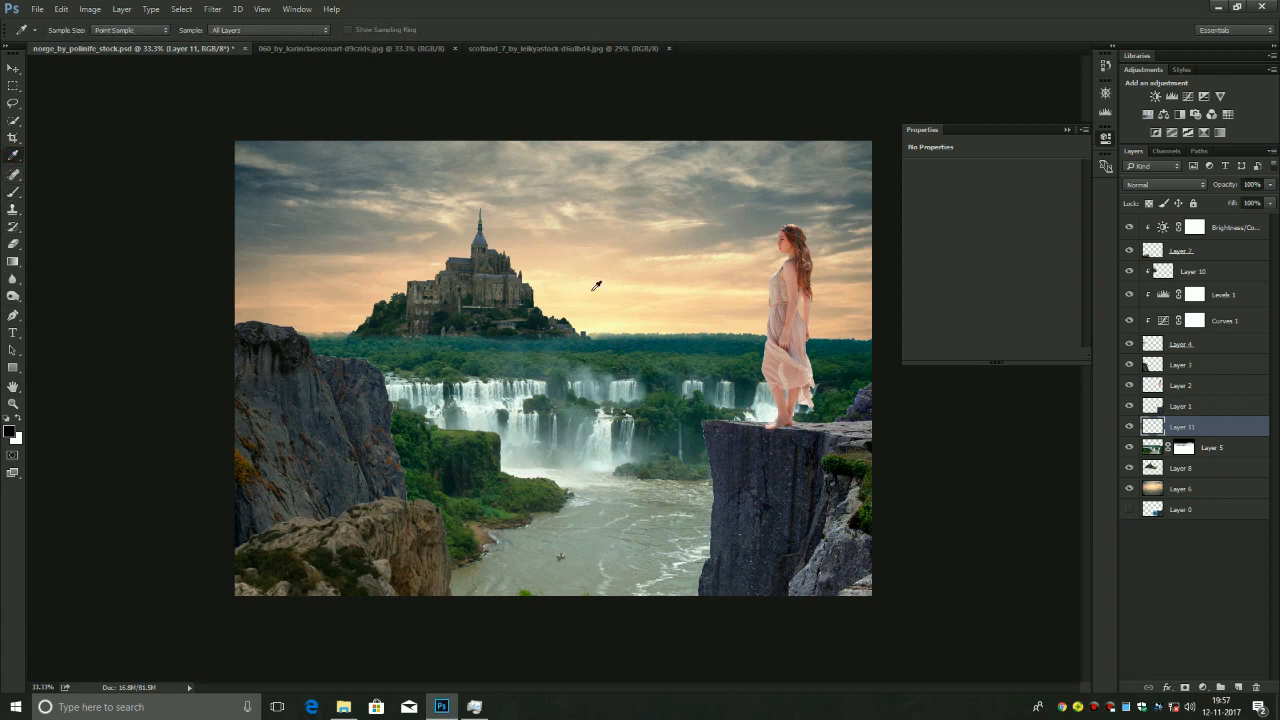
{"action": "left_click", "coordinate": [527, 331]}
{"action": "left_click", "coordinate": [11, 262]}
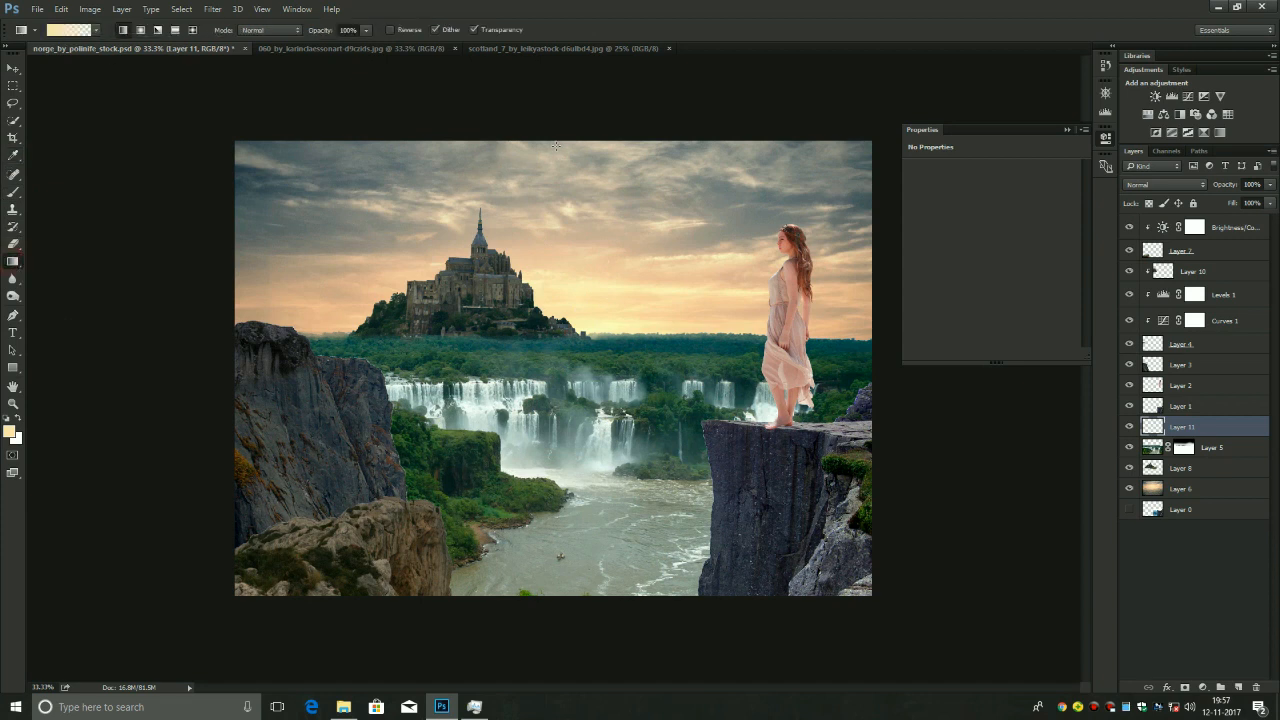
{"action": "left_click_drag", "start_coordinate": [554, 100], "coordinate": [593, 591]}
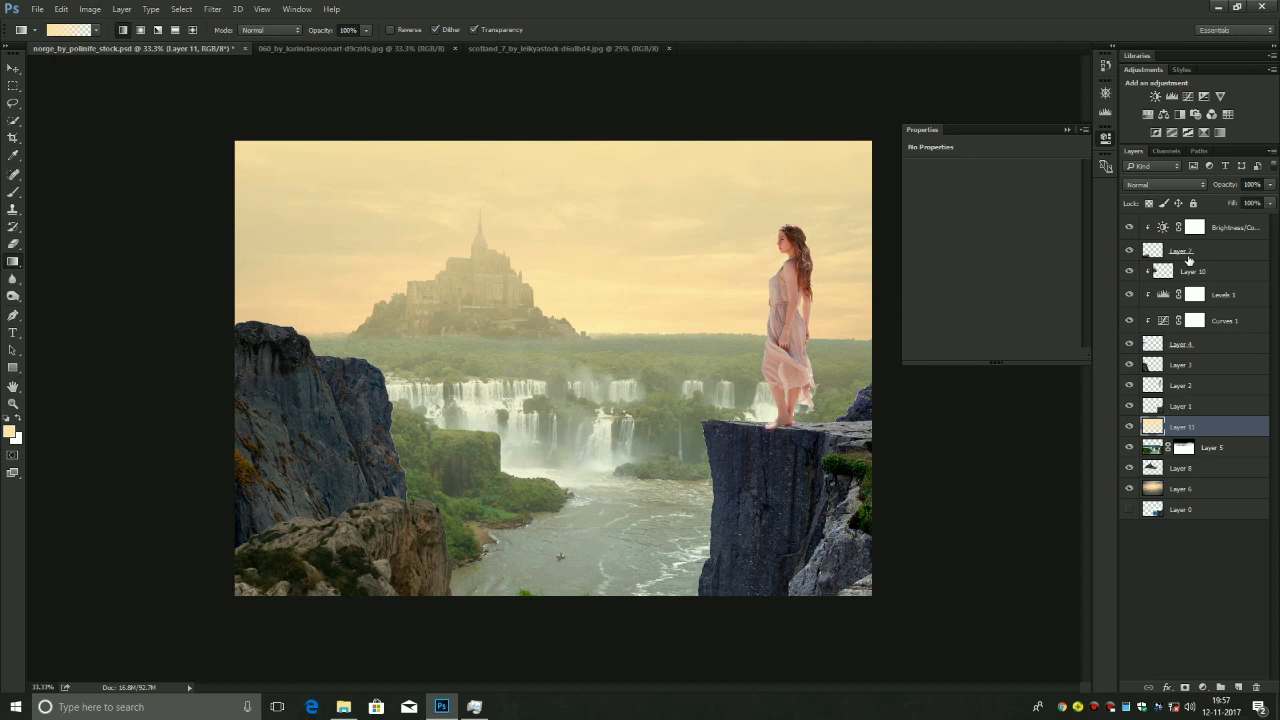
Set the gradient layer's blend mode to Overlay and clip it to the waterfall landscape on Layer 5
{"action": "left_click", "coordinate": [1165, 185]}
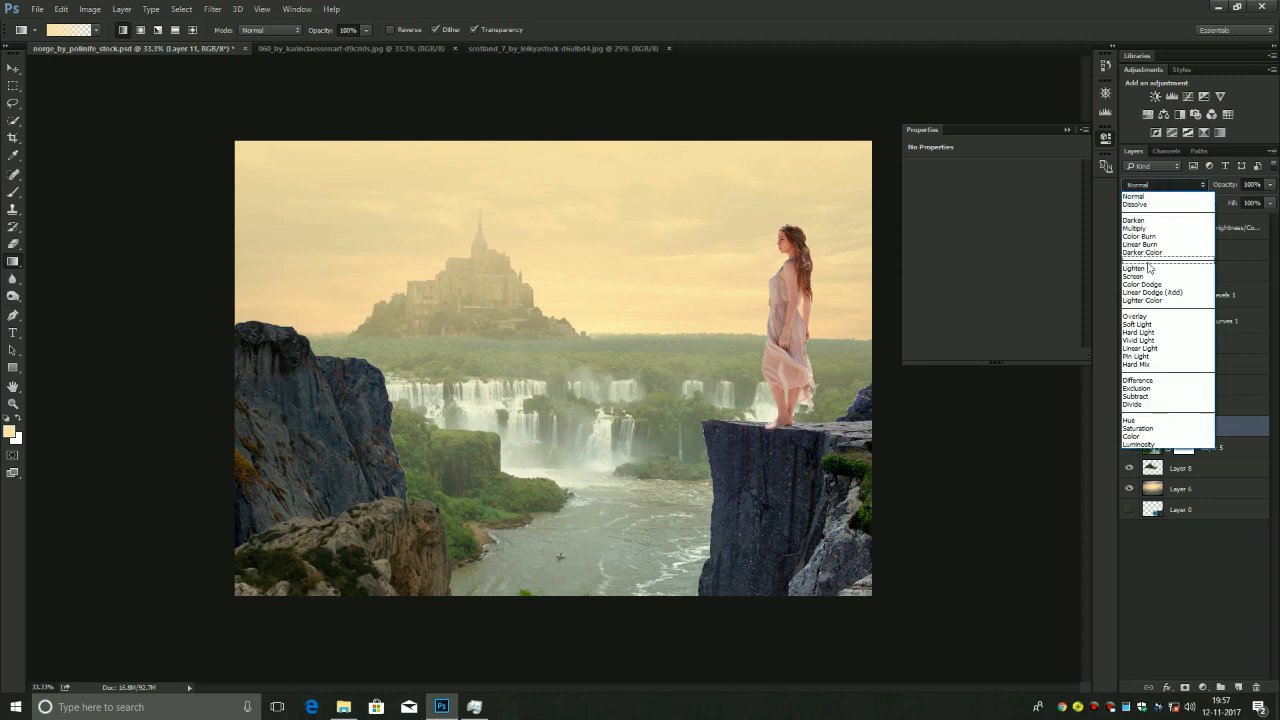
{"action": "left_click", "coordinate": [1152, 317]}
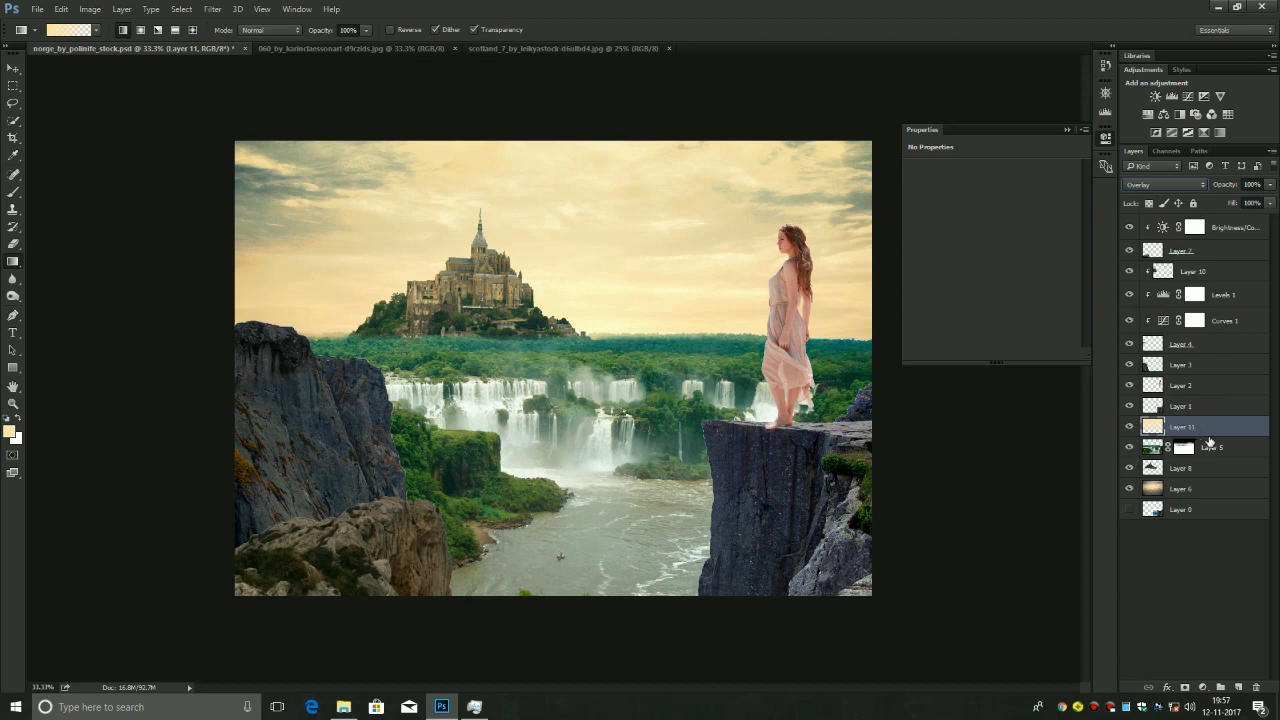
{"action": "key", "text": "ctrl+alt+g"}
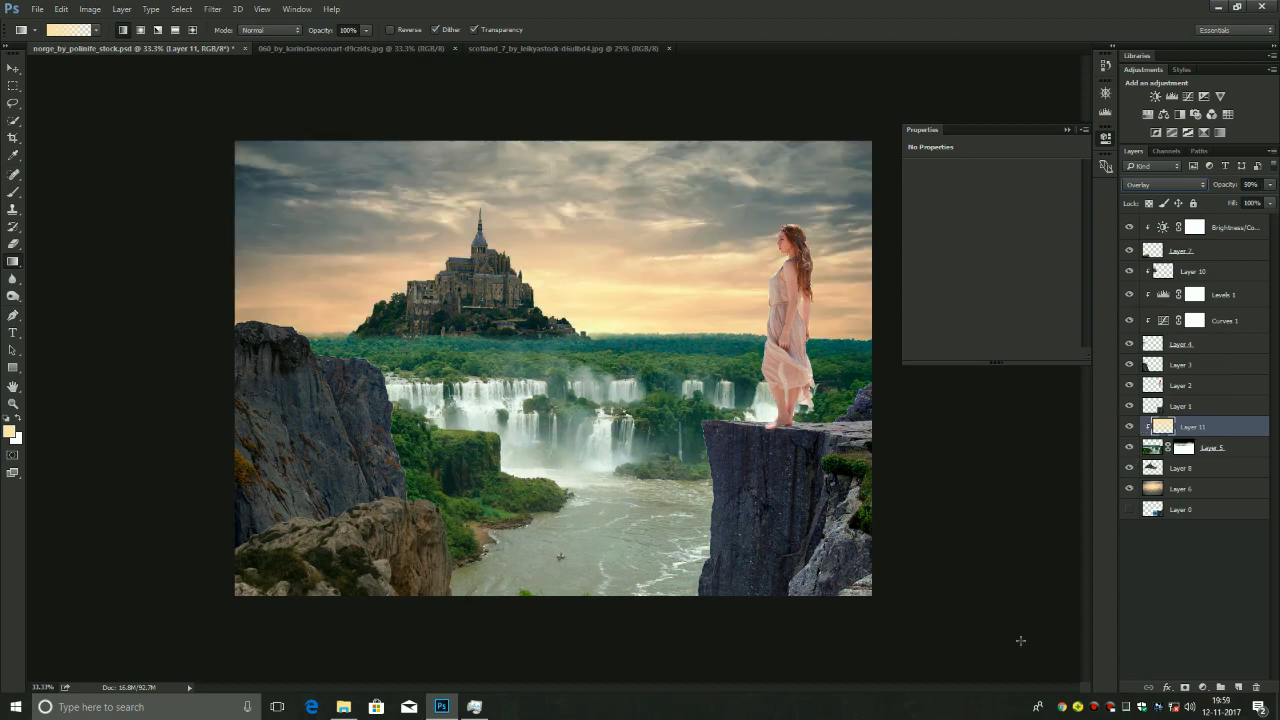
Change the blend mode of the pale yellow gradient on Layer 11 to Multiply
{"action": "left_click", "coordinate": [1152, 186]}
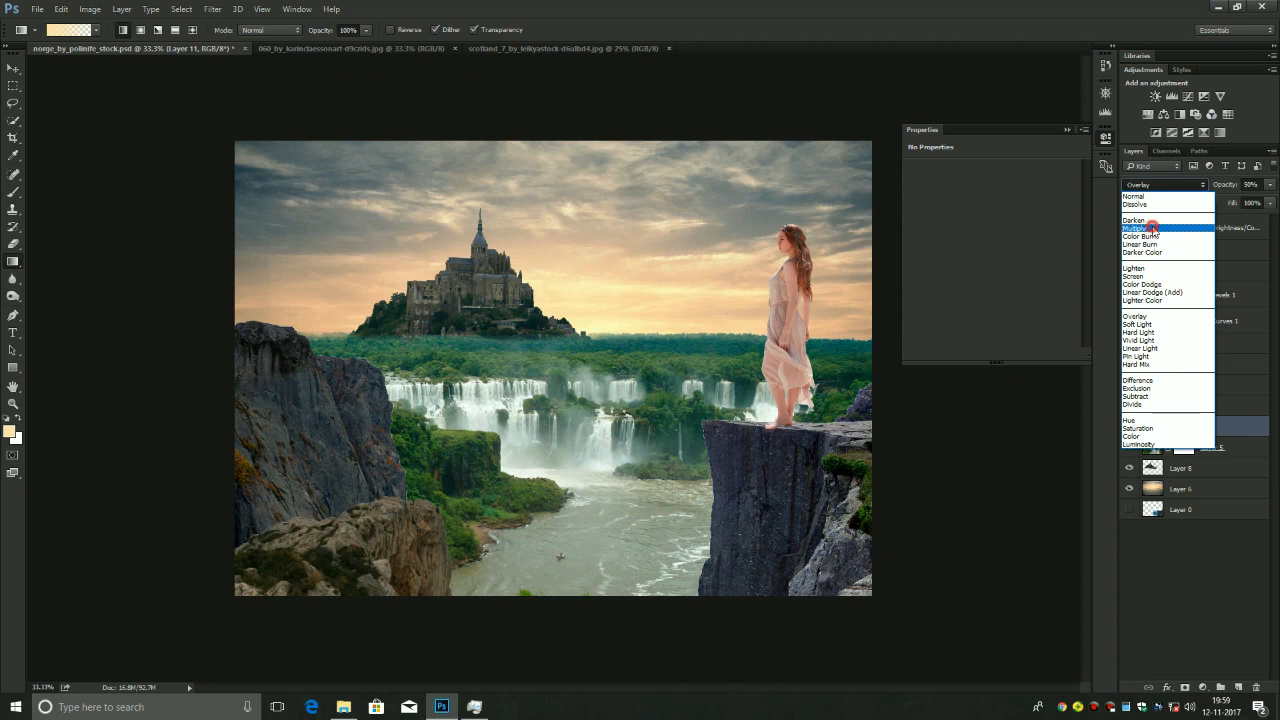
{"action": "left_click", "coordinate": [1152, 229]}
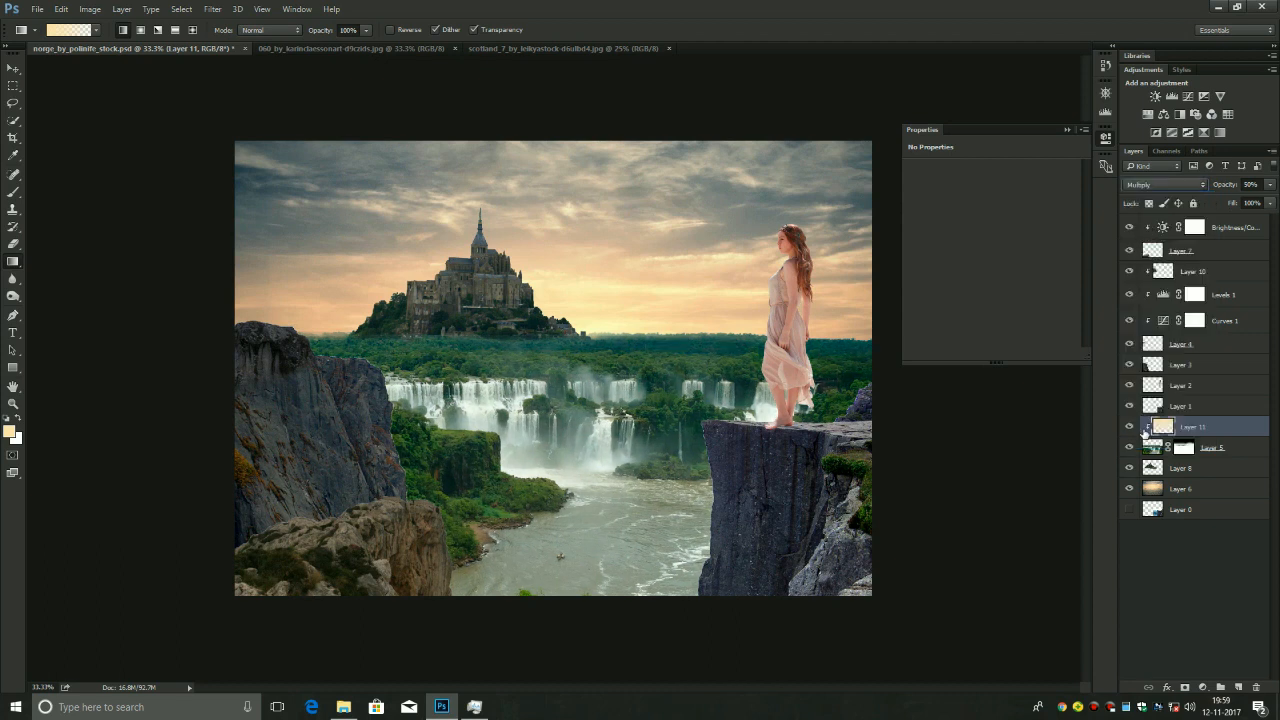
{"action": "key", "text": "v"}
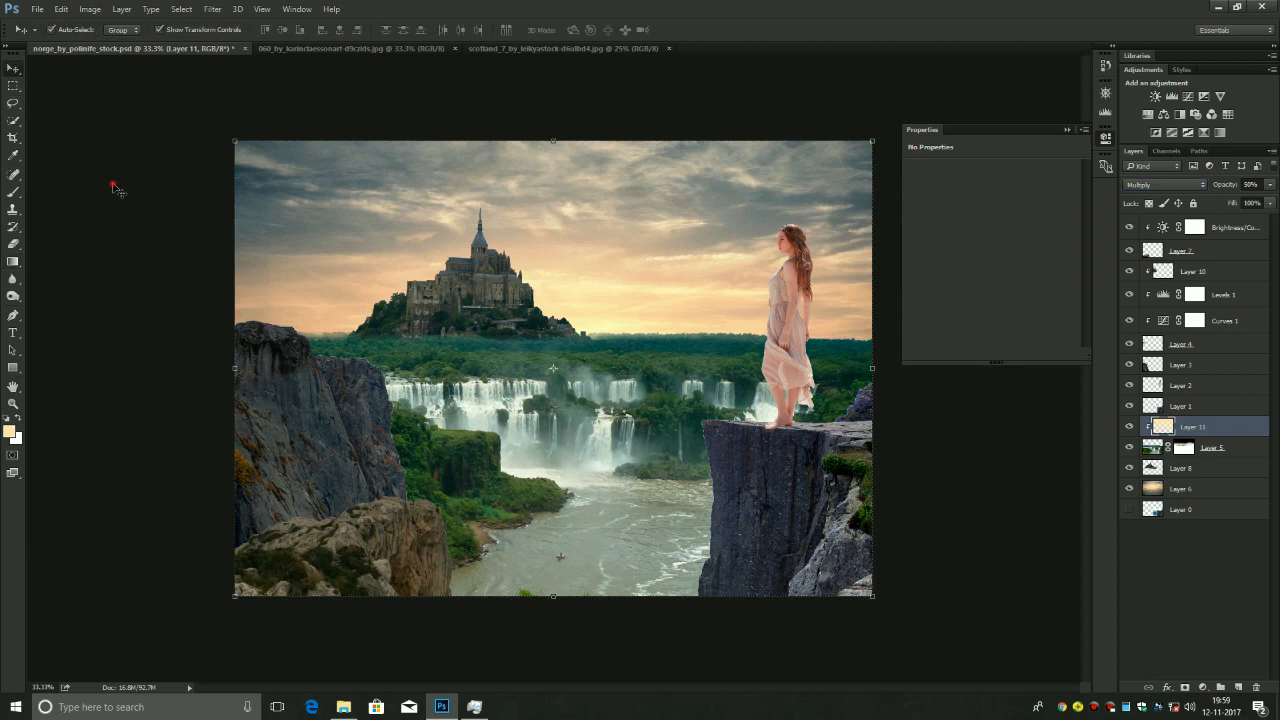
{"action": "left_click", "coordinate": [115, 188]}
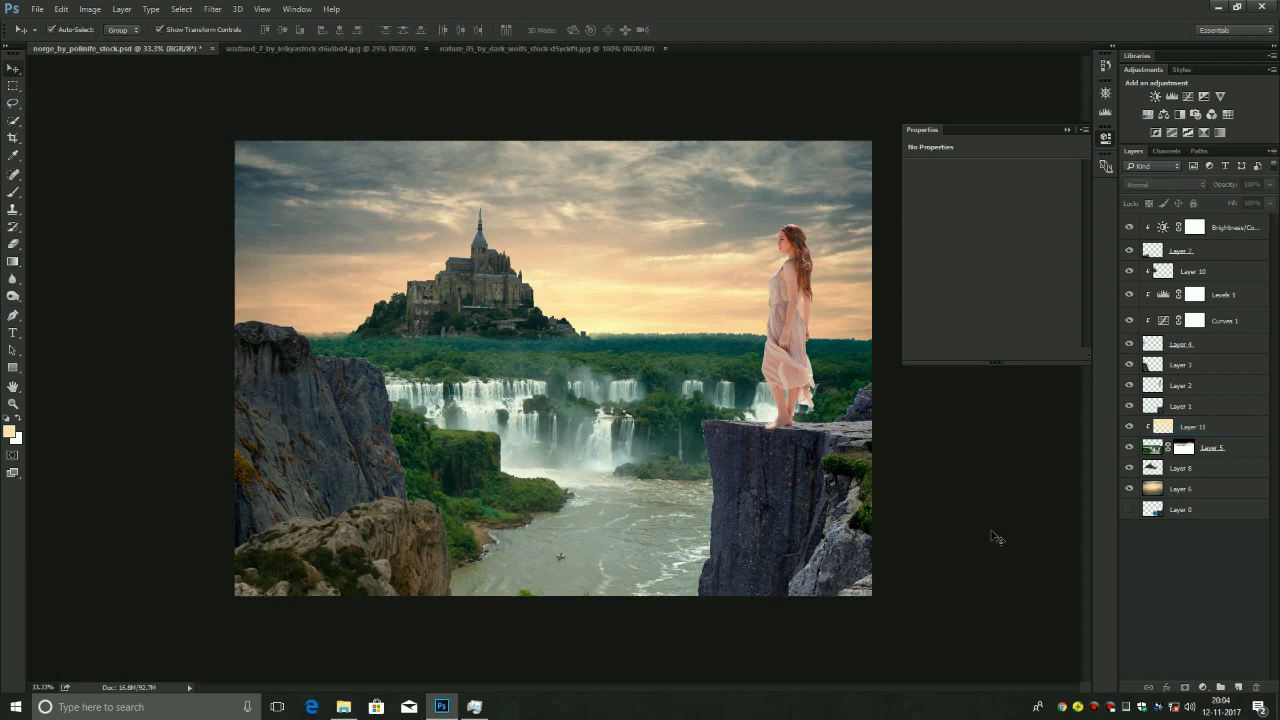
Copy the part of the nature photo with the bare tree and rocky mound, and paste it onto a new top layer in the composite
{"action": "left_click", "coordinate": [615, 48]}
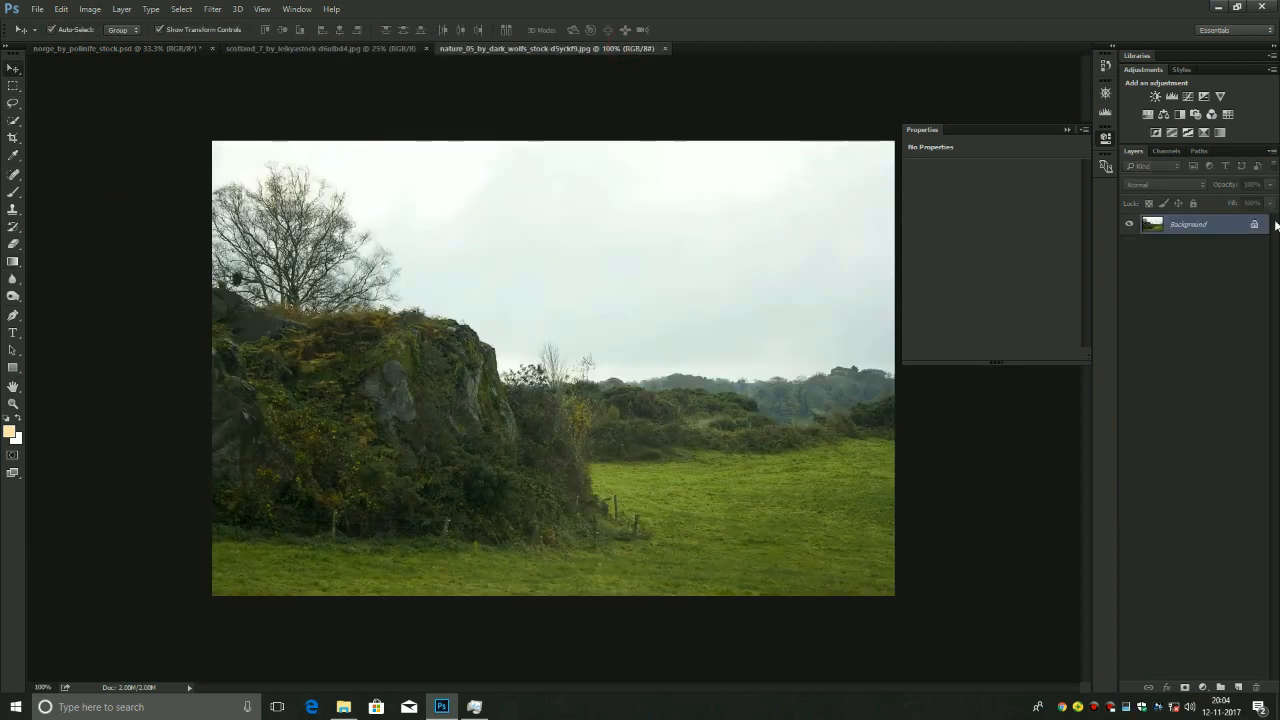
{"action": "left_click", "coordinate": [12, 88]}
{"action": "left_click_drag", "start_coordinate": [186, 155], "coordinate": [606, 615]}
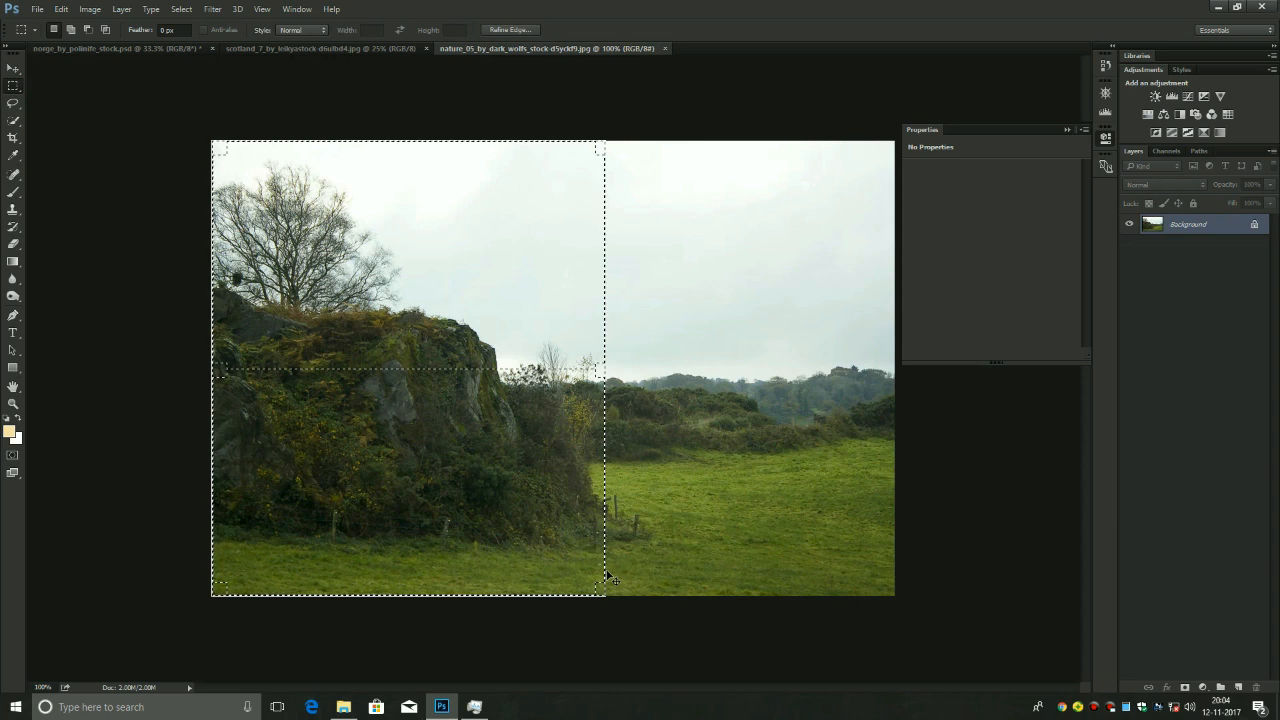
{"action": "left_click", "coordinate": [164, 52]}
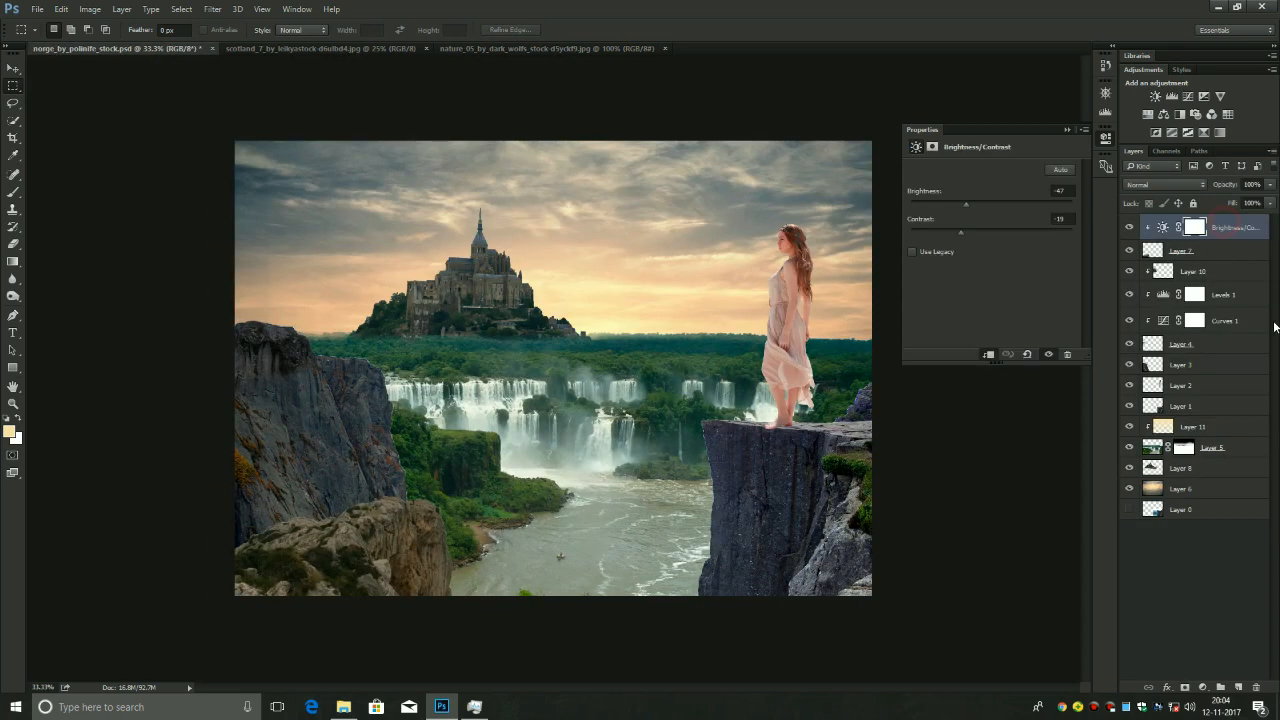
{"action": "left_click", "coordinate": [1238, 687]}
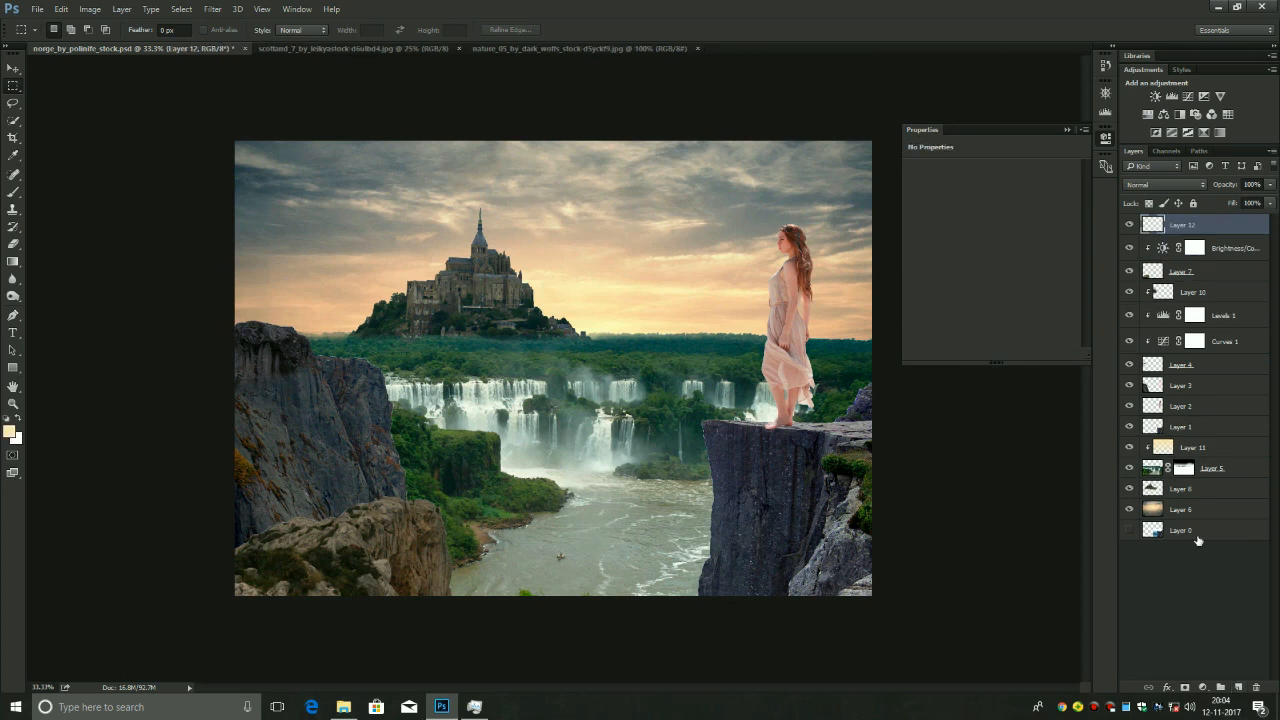
{"action": "key", "text": "ctrl+v"}
{"action": "key", "text": "v"}
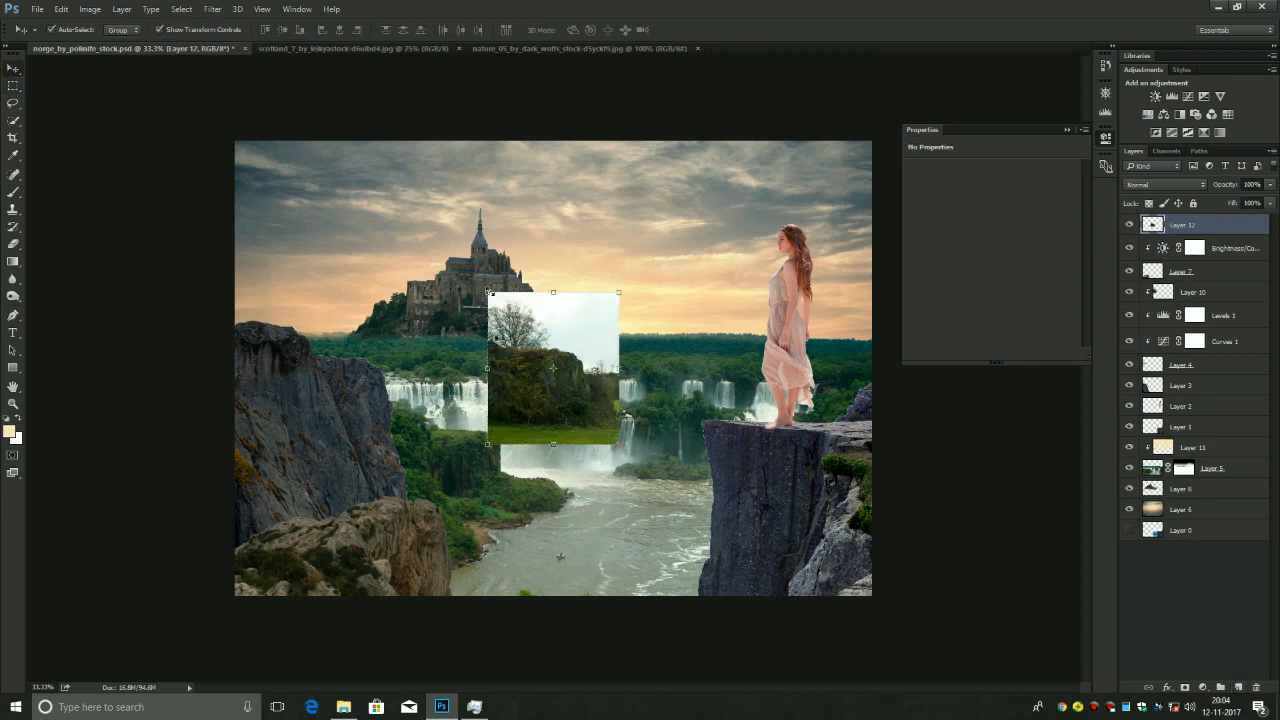
Scale the pasted mound to about 301% width and 320% height, flipped horizontally, and place it over the composite's lower-right corner
{"action": "key", "text": "ctrl+t"}
{"action": "left_click_drag", "start_coordinate": [488, 292], "coordinate": [352, 135]}
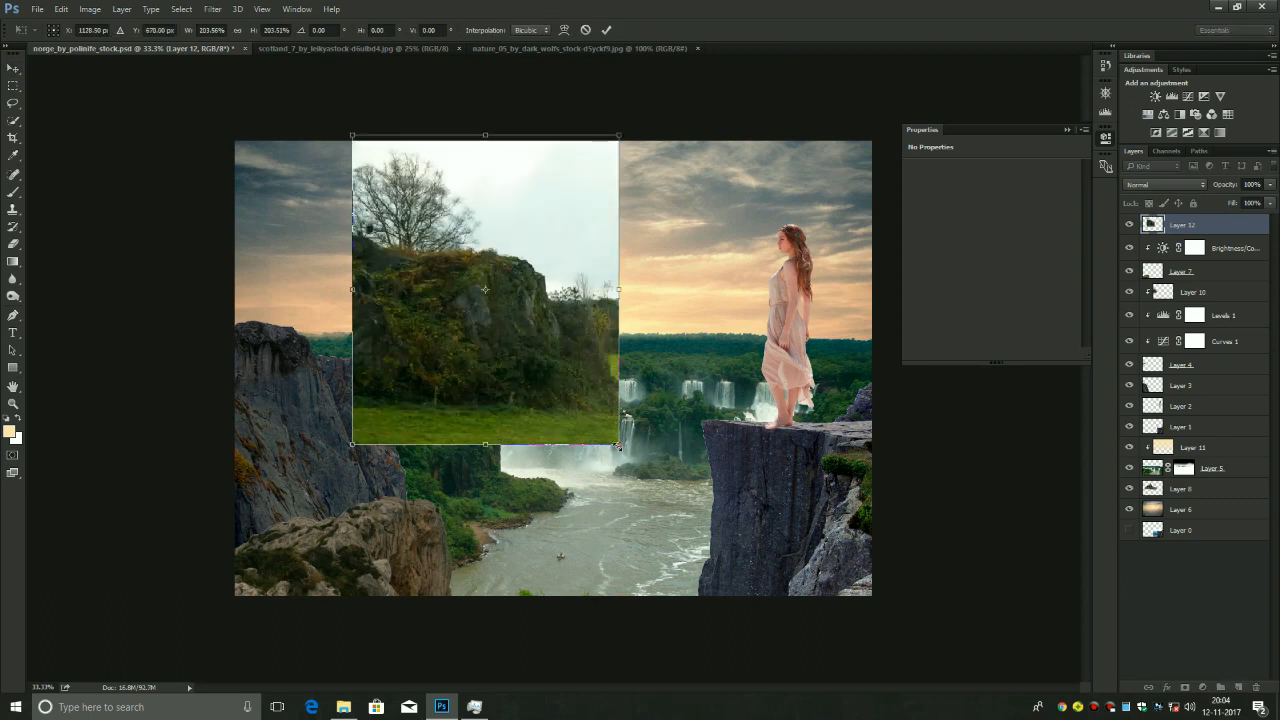
{"action": "left_click_drag", "start_coordinate": [620, 446], "coordinate": [747, 621]}
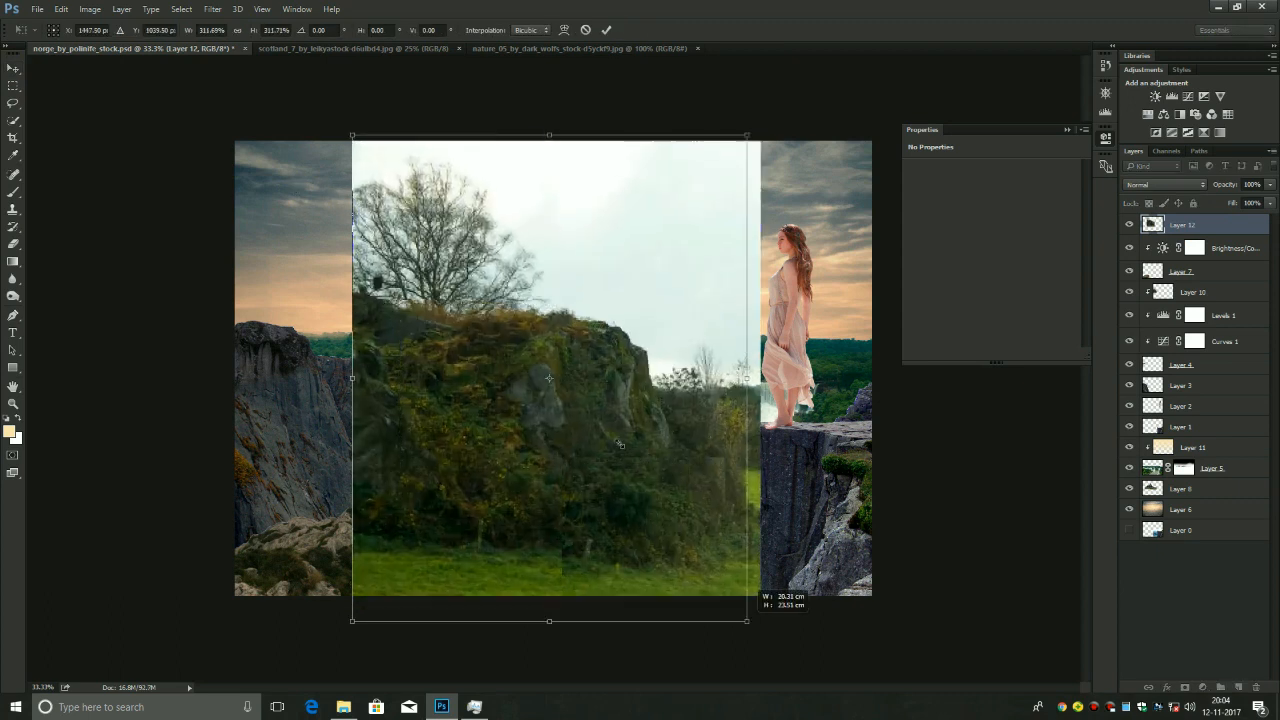
{"action": "right_click", "coordinate": [547, 377]}
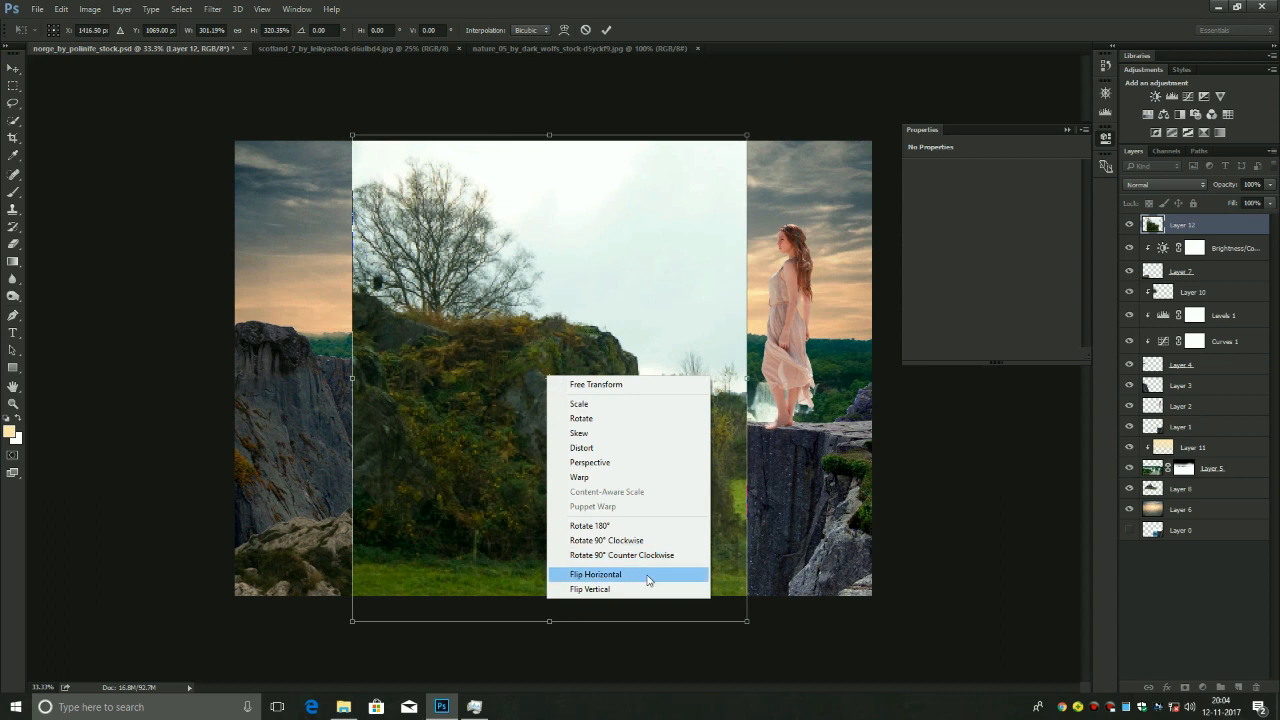
{"action": "left_click", "coordinate": [650, 574]}
{"action": "left_click_drag", "start_coordinate": [646, 380], "coordinate": [830, 457]}
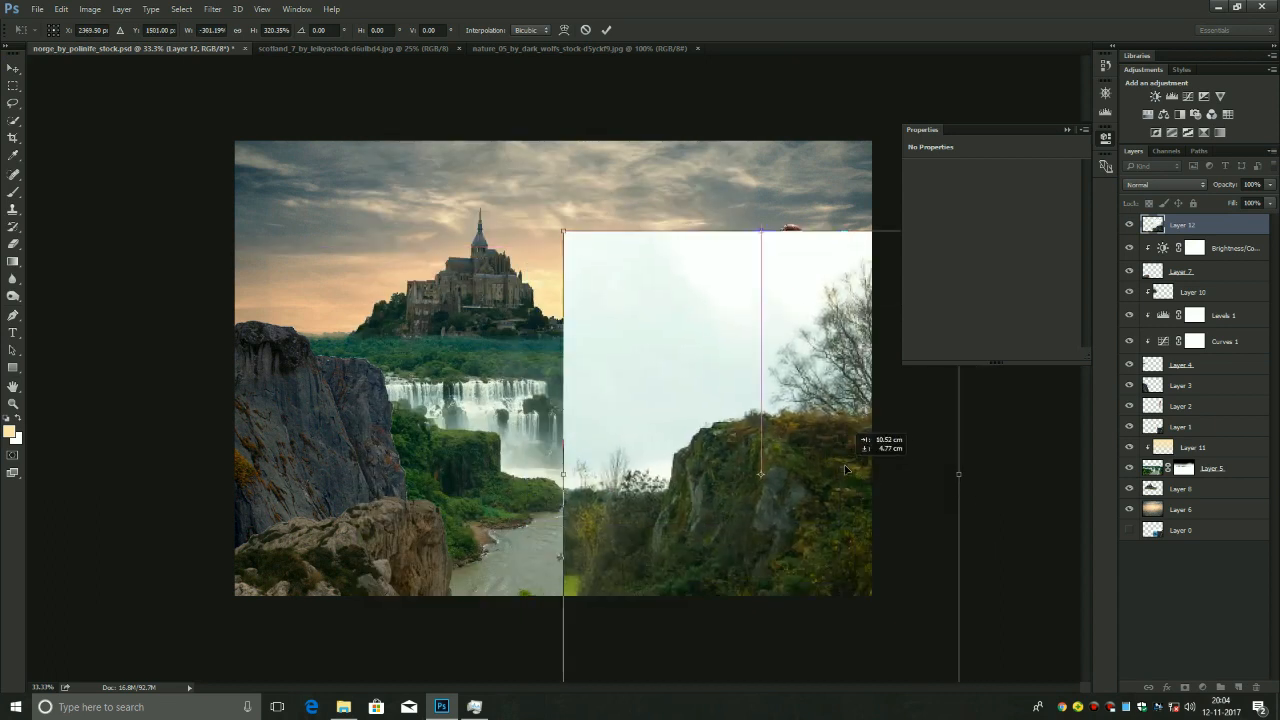
{"action": "left_click_drag", "start_coordinate": [845, 518], "coordinate": [823, 569]}
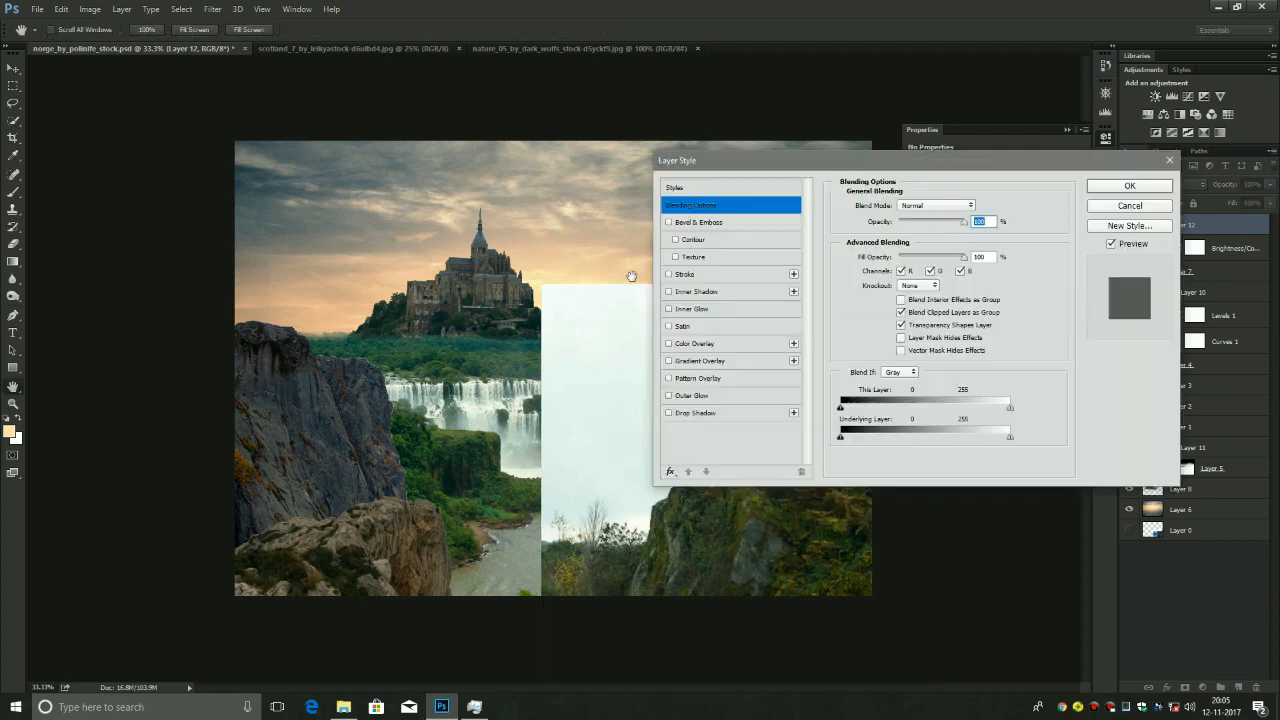
Hide Layer 12's pale sky using Blend If with the This Layer highlights split at 110 / 201, and nudge the mound slightly right
{"action": "left_click_drag", "start_coordinate": [1010, 409], "coordinate": [960, 412]}
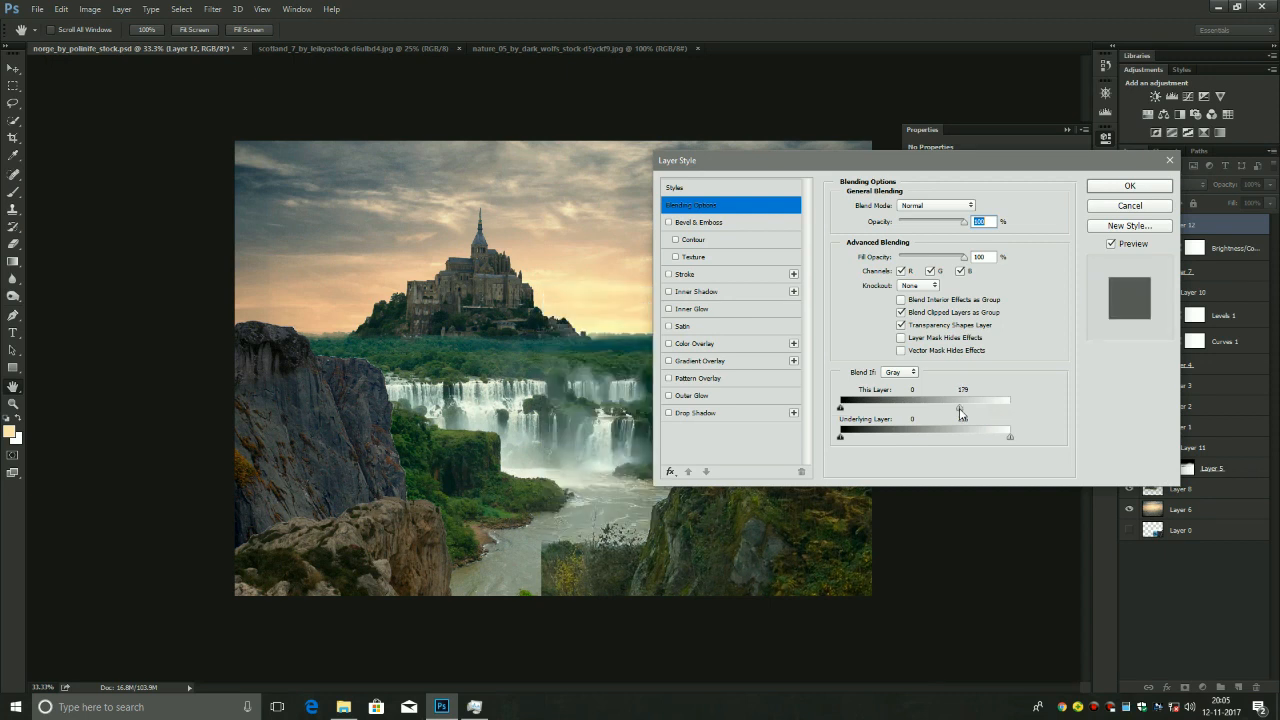
{"action": "left_click_drag", "start_coordinate": [1023, 163], "coordinate": [463, 131]}
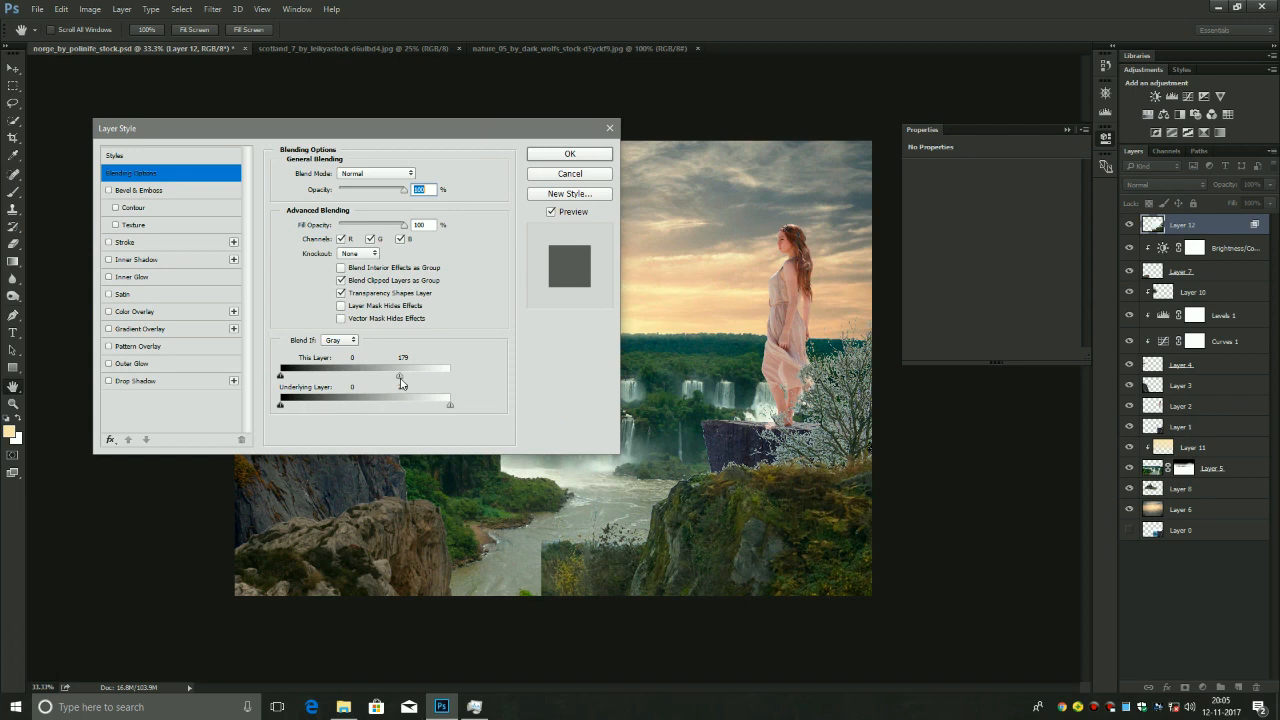
{"action": "left_click_drag", "start_coordinate": [400, 381], "coordinate": [357, 373]}
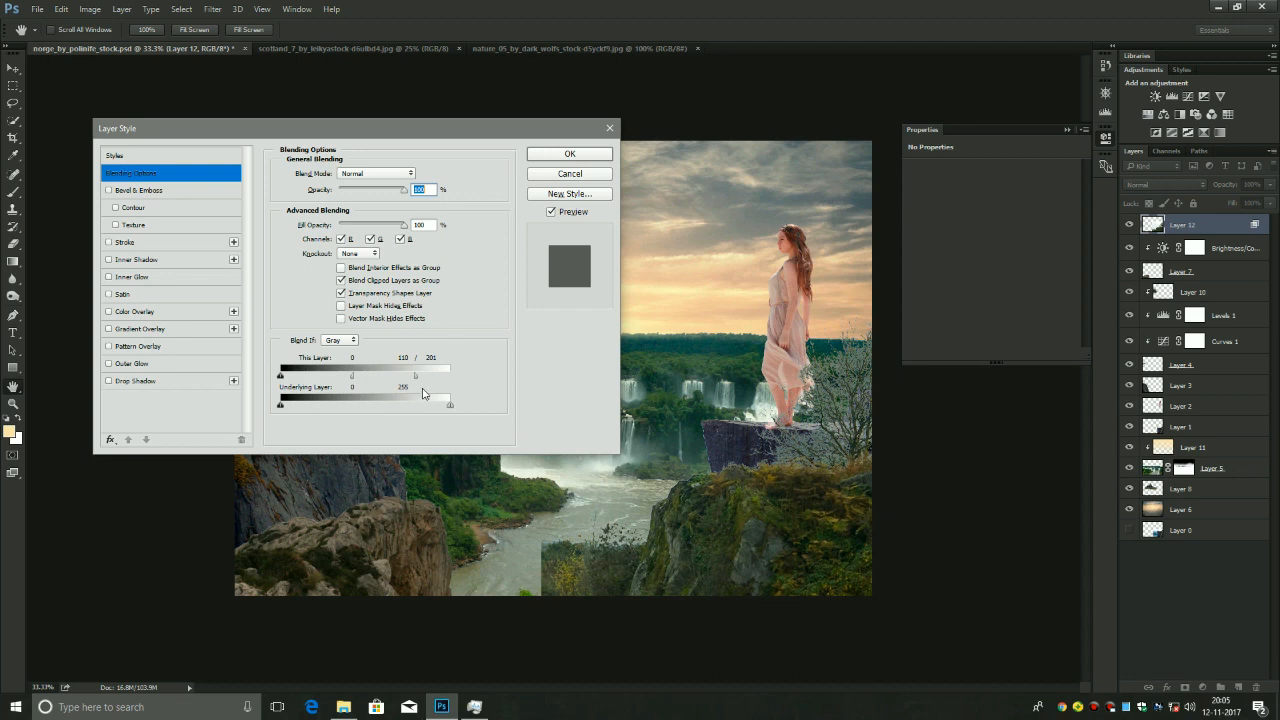
{"action": "left_click", "coordinate": [581, 156]}
{"action": "mouse_move", "coordinate": [813, 524]}
{"action": "left_mouse_down"}
{"action": "mouse_move", "coordinate": [827, 578]}
{"action": "mouse_move", "coordinate": [832, 530]}
{"action": "left_mouse_up"}
{"action": "left_click", "coordinate": [1068, 470]}
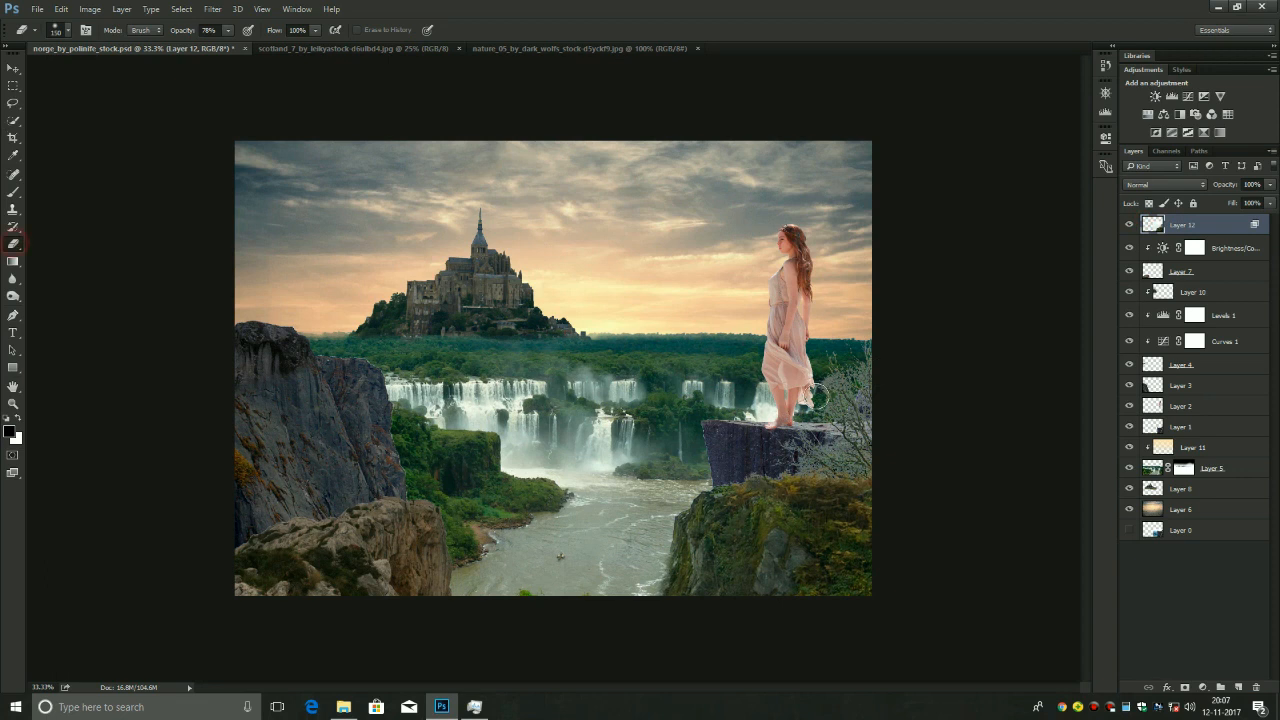
Erase the bare tree branches beside the woman from Layer 12
{"action": "mouse_move", "coordinate": [855, 362]}
{"action": "left_mouse_down"}
{"action": "mouse_move", "coordinate": [836, 385]}
{"action": "mouse_move", "coordinate": [813, 380]}
{"action": "mouse_move", "coordinate": [867, 416]}
{"action": "mouse_move", "coordinate": [790, 440]}
{"action": "mouse_move", "coordinate": [868, 436]}
{"action": "mouse_move", "coordinate": [872, 446]}
{"action": "mouse_move", "coordinate": [800, 458]}
{"action": "mouse_move", "coordinate": [845, 464]}
{"action": "left_mouse_up"}
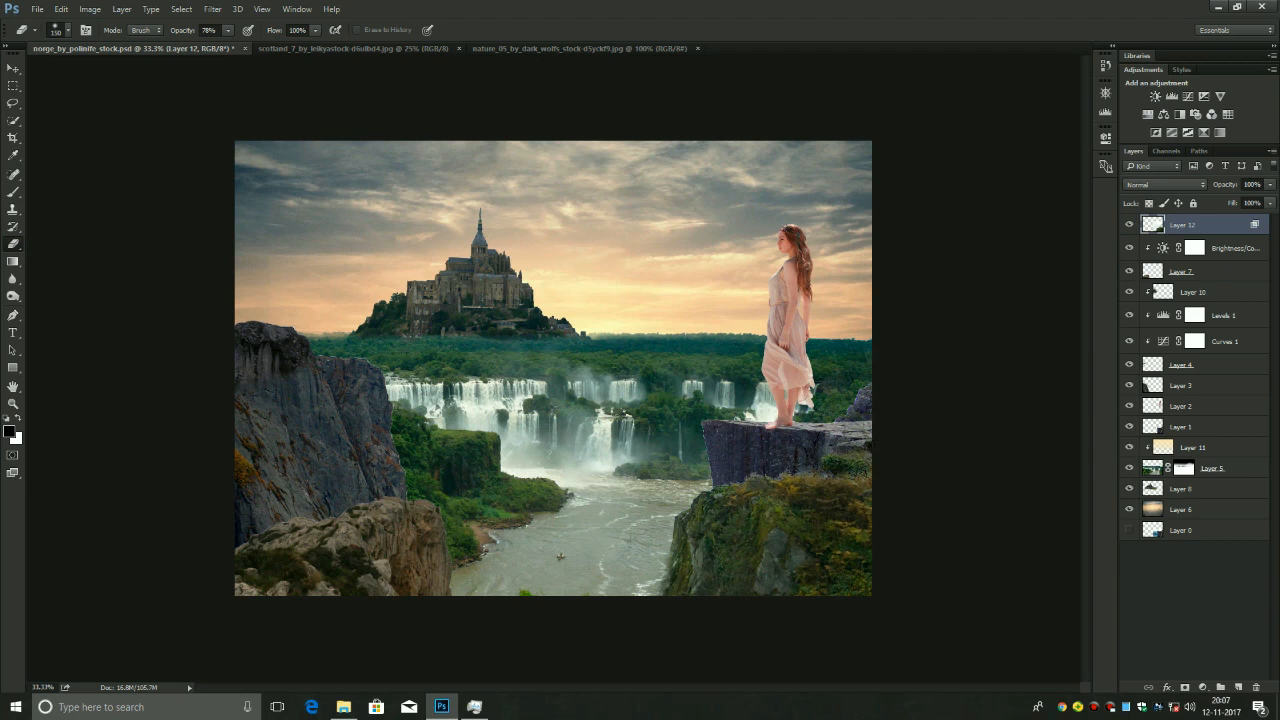
{"action": "left_click", "coordinate": [13, 68]}
{"action": "left_click", "coordinate": [1028, 257]}
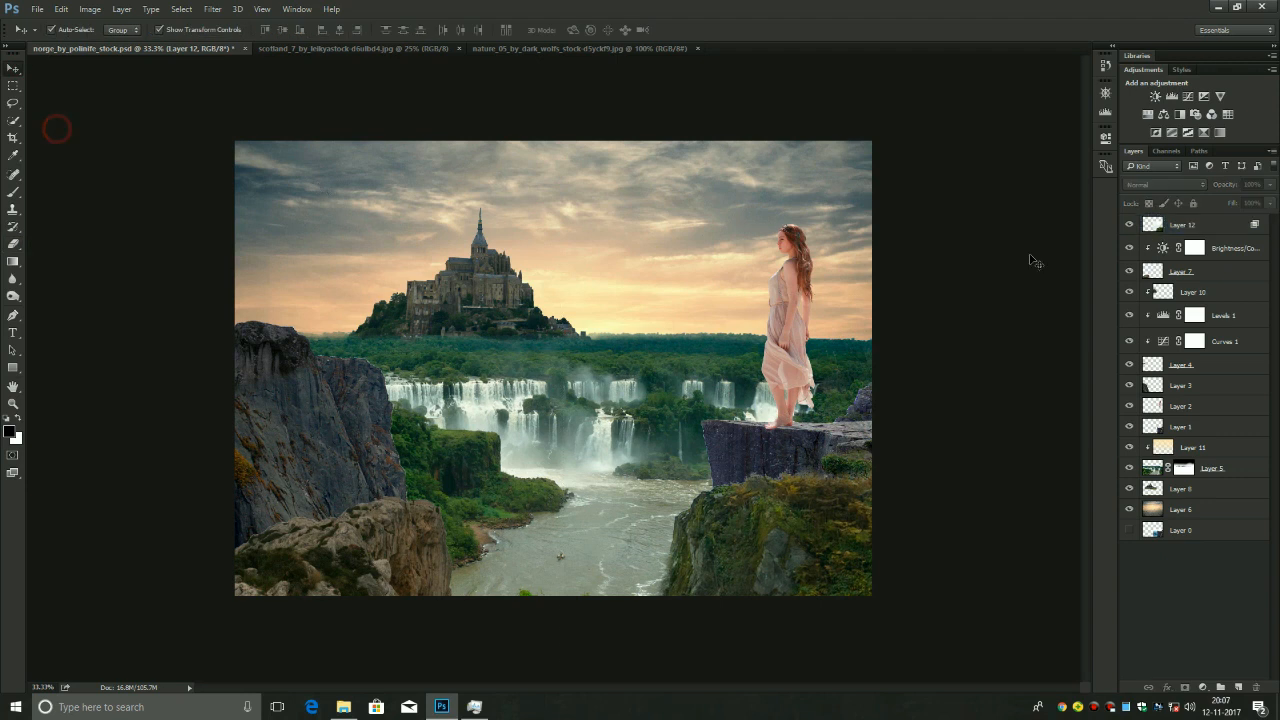
Erase the remaining fringe along the mound's left edge over the river on Layer 12
{"action": "left_click", "coordinate": [13, 192]}
{"action": "left_click", "coordinate": [13, 244]}
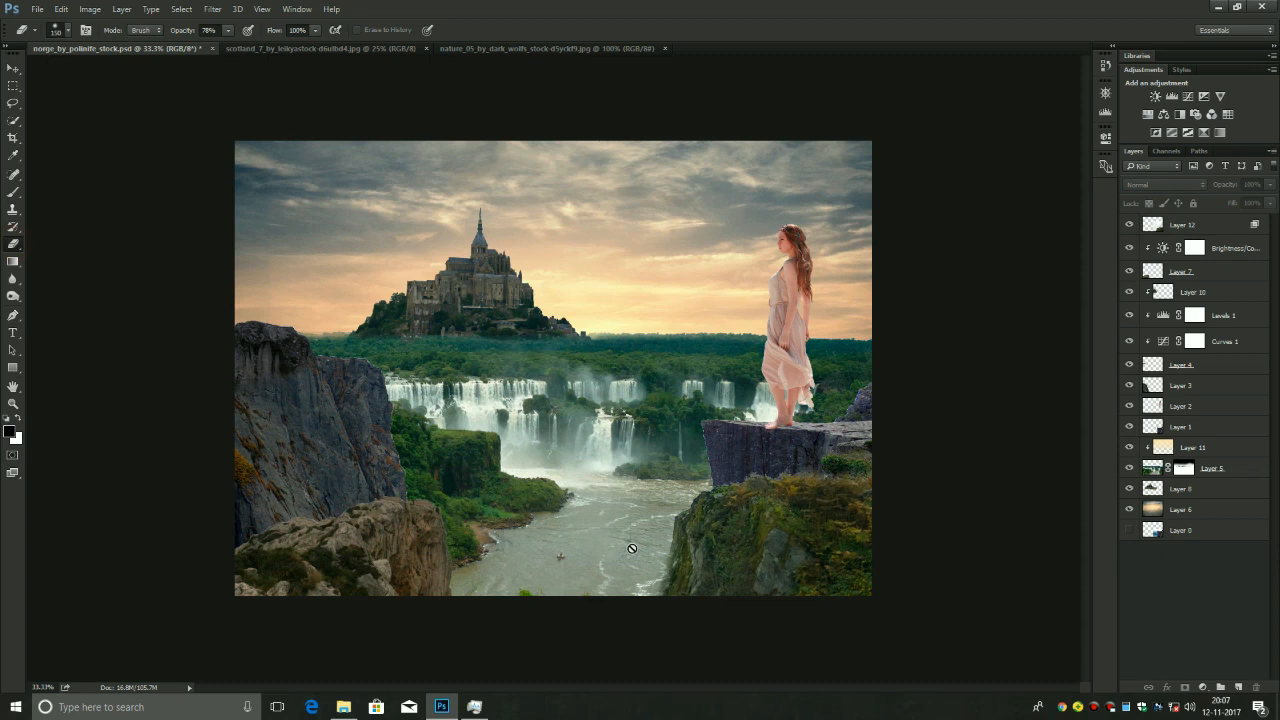
{"action": "left_click", "coordinate": [670, 515]}
{"action": "left_click", "coordinate": [638, 267]}
{"action": "left_click", "coordinate": [1214, 222]}
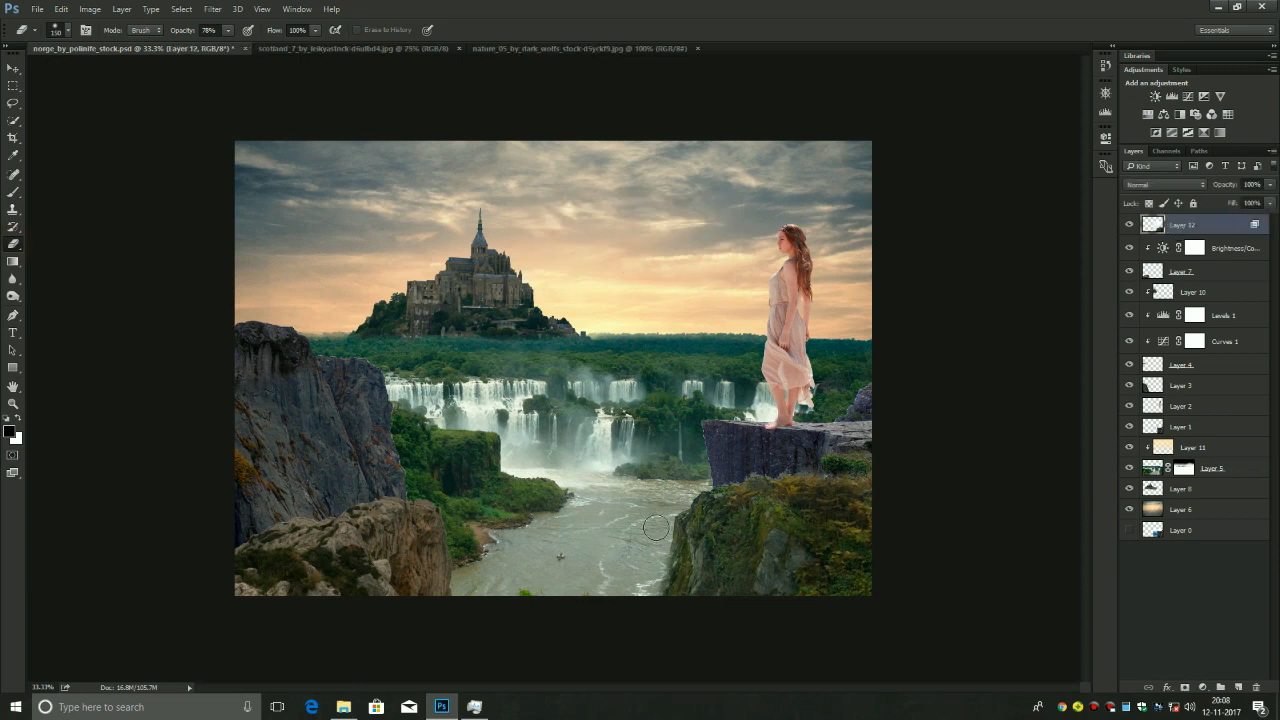
{"action": "left_click_drag", "start_coordinate": [657, 511], "coordinate": [642, 606]}
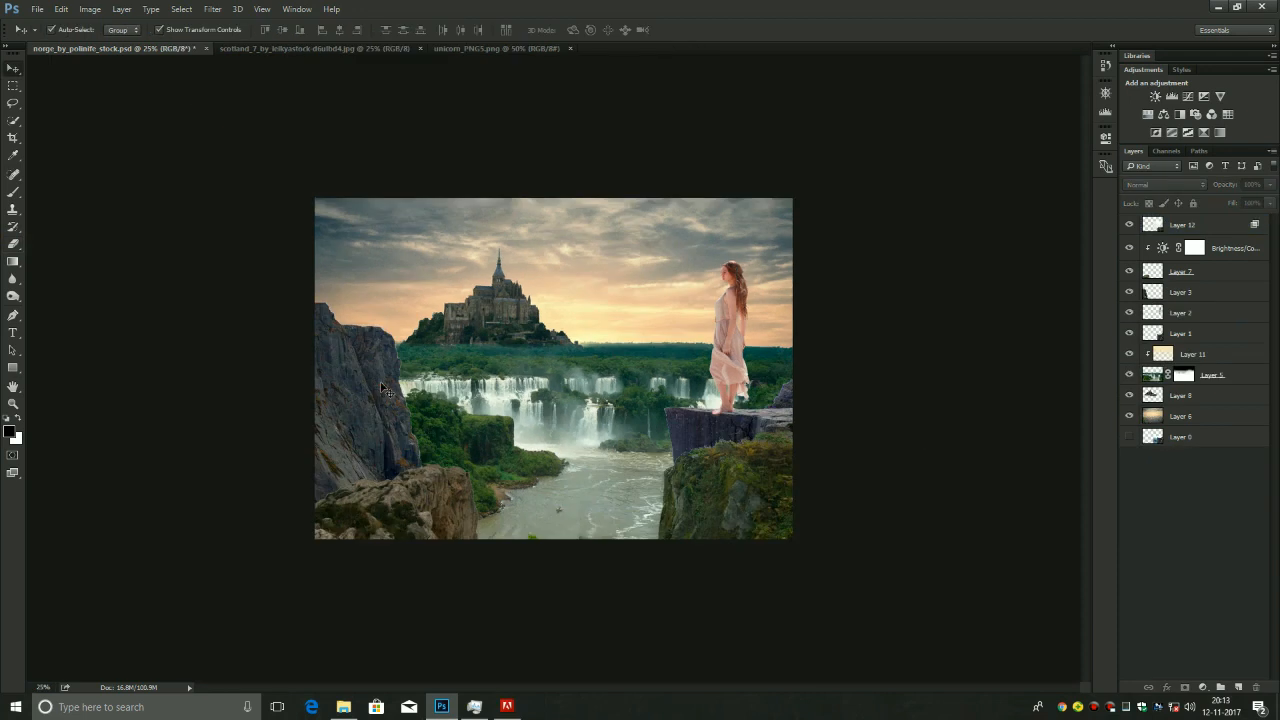
Shift the tall cliff at the picture's left edge left and down, and lower the foreground rock on Layer 7
{"action": "left_click_drag", "start_coordinate": [386, 389], "coordinate": [353, 398]}
{"action": "left_click", "coordinate": [906, 430]}
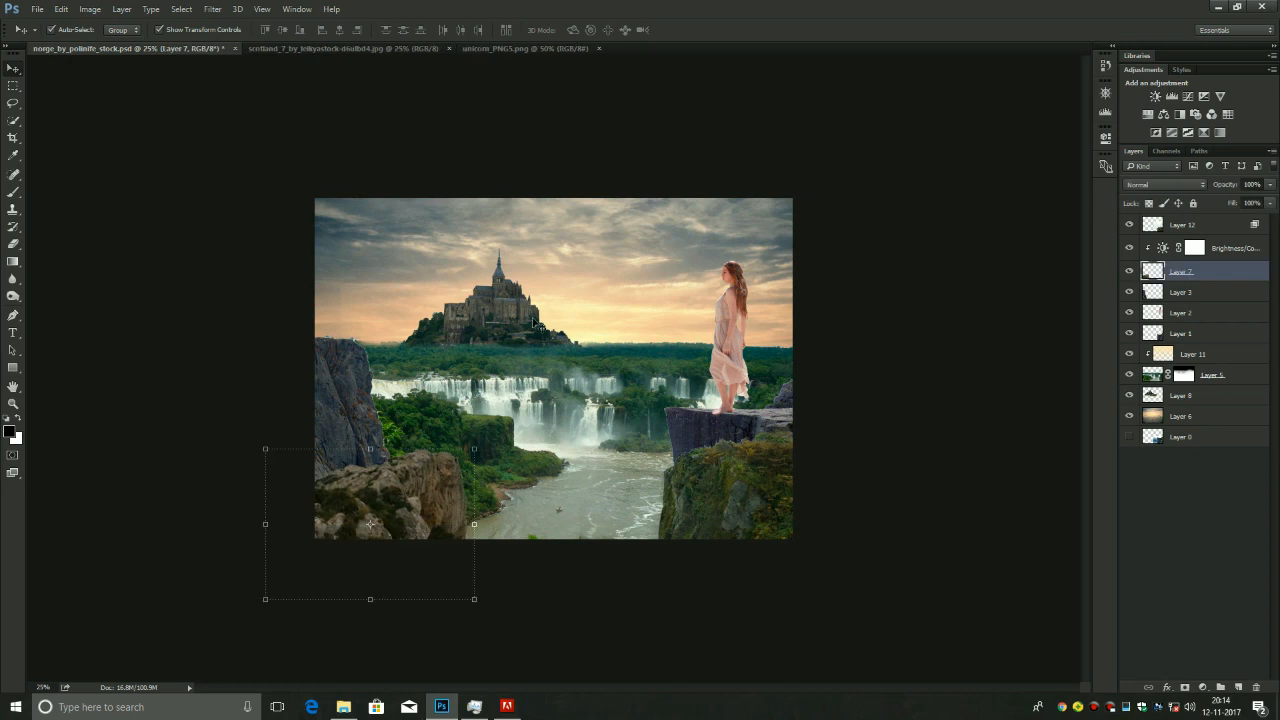
{"action": "left_click_drag", "start_coordinate": [414, 487], "coordinate": [416, 504]}
{"action": "left_click_drag", "start_coordinate": [424, 516], "coordinate": [412, 519]}
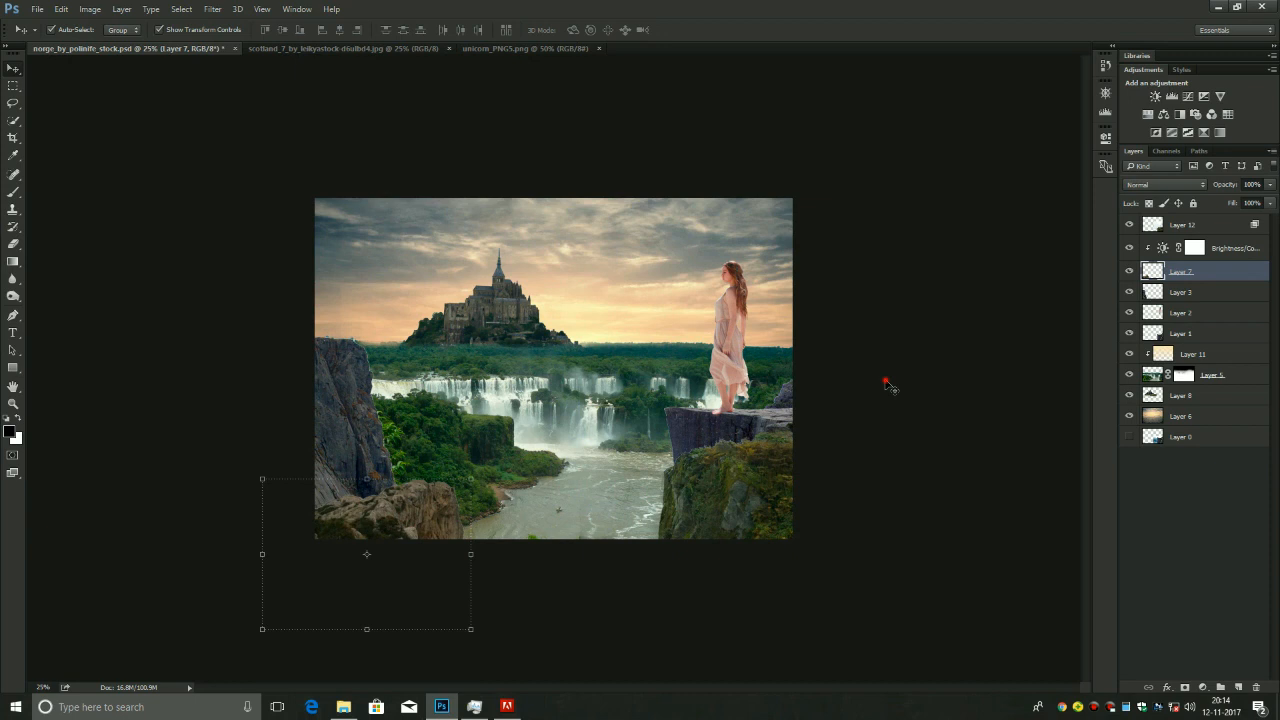
{"action": "left_click", "coordinate": [862, 387]}
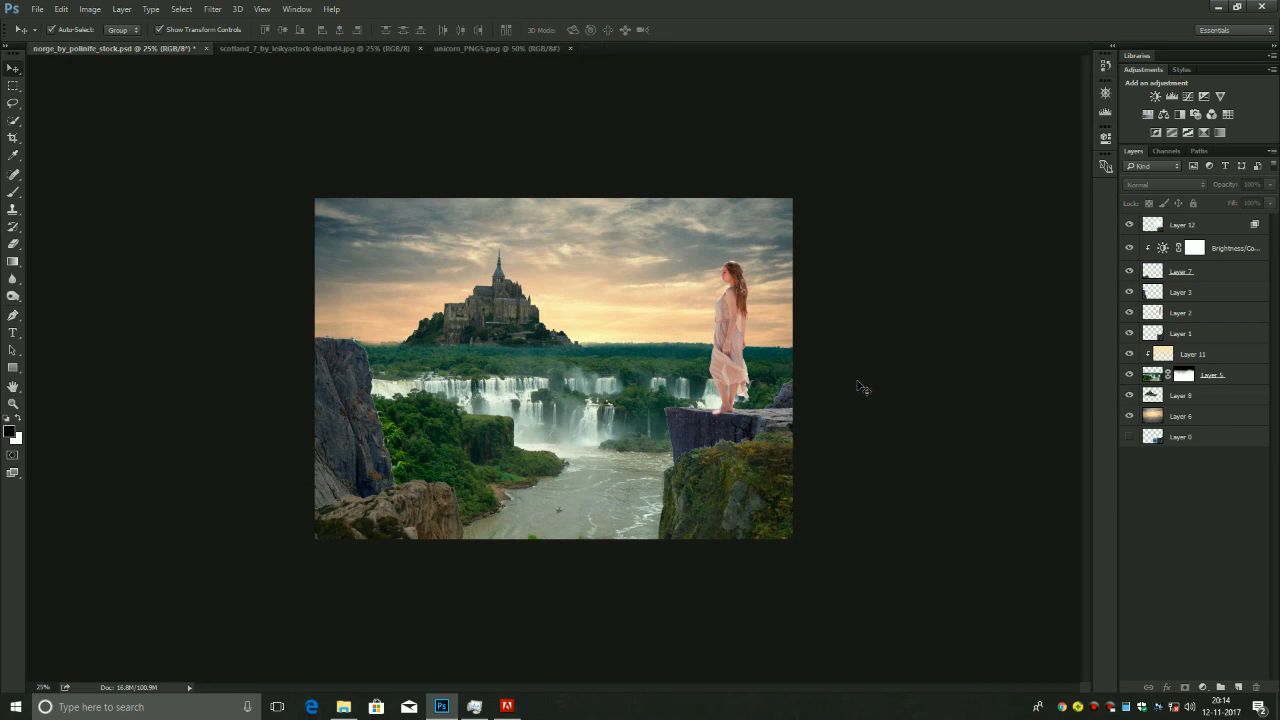
Add a Hue/Saturation adjustment clipped to the woman's Layer 2 and reduce its saturation slightly
{"action": "key", "text": "ctrl+plus"}
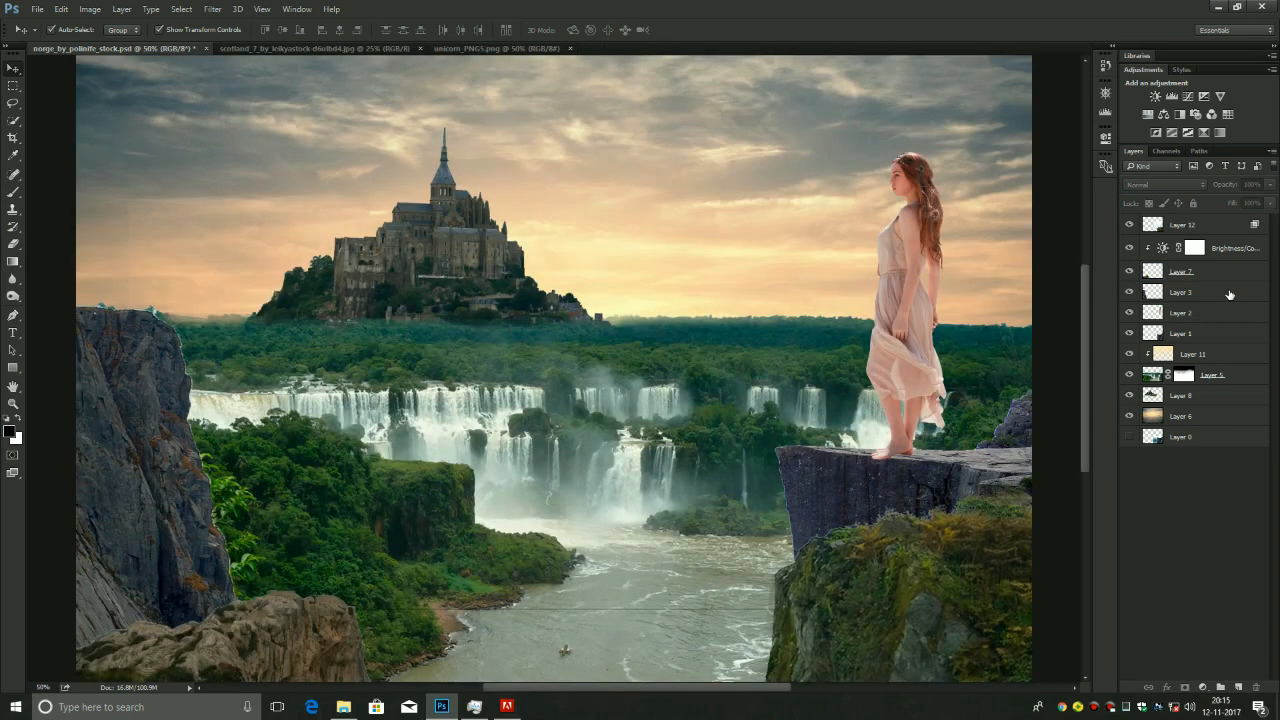
{"action": "left_click", "coordinate": [1206, 316]}
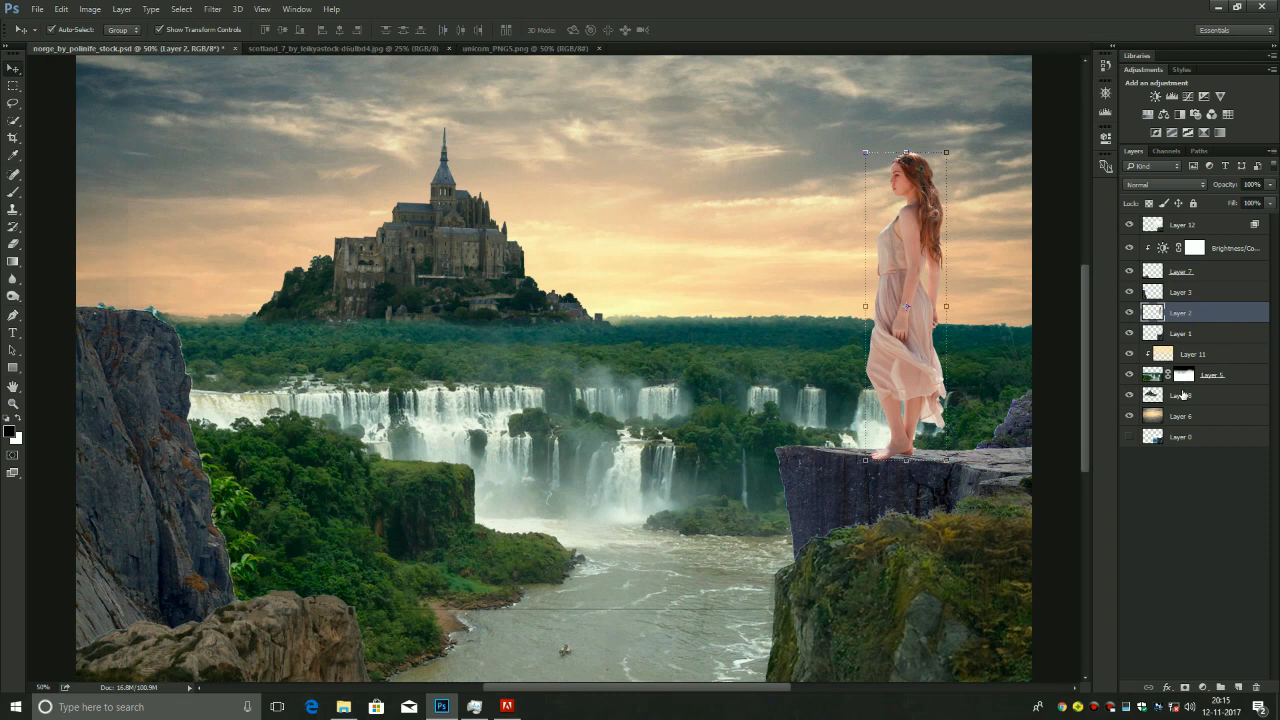
{"action": "left_click", "coordinate": [1201, 689]}
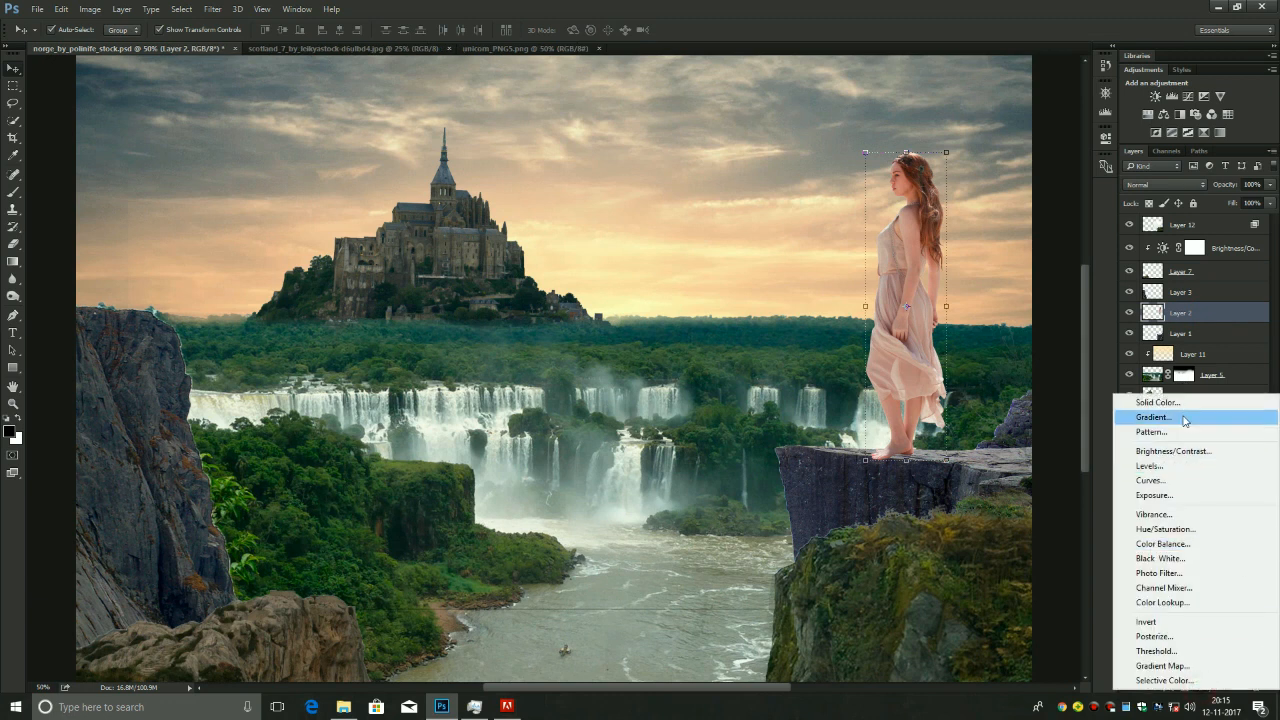
{"action": "left_click", "coordinate": [1180, 529]}
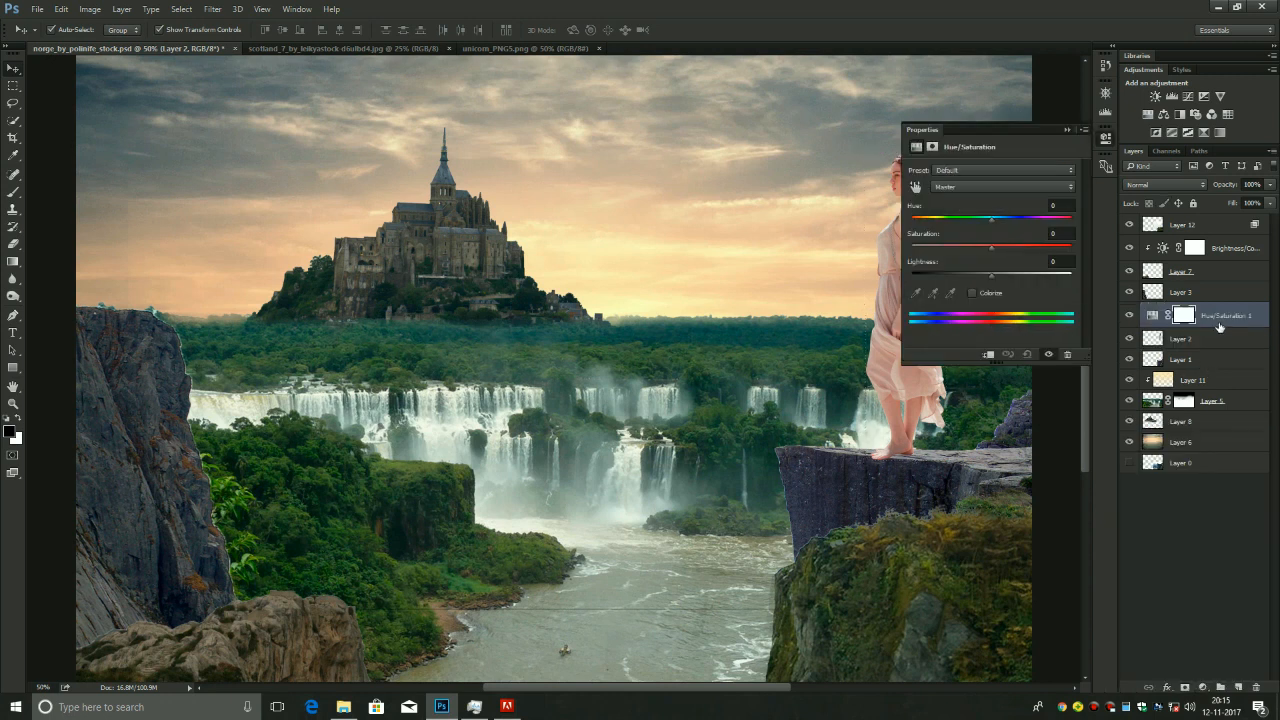
{"action": "left_click", "coordinate": [988, 354]}
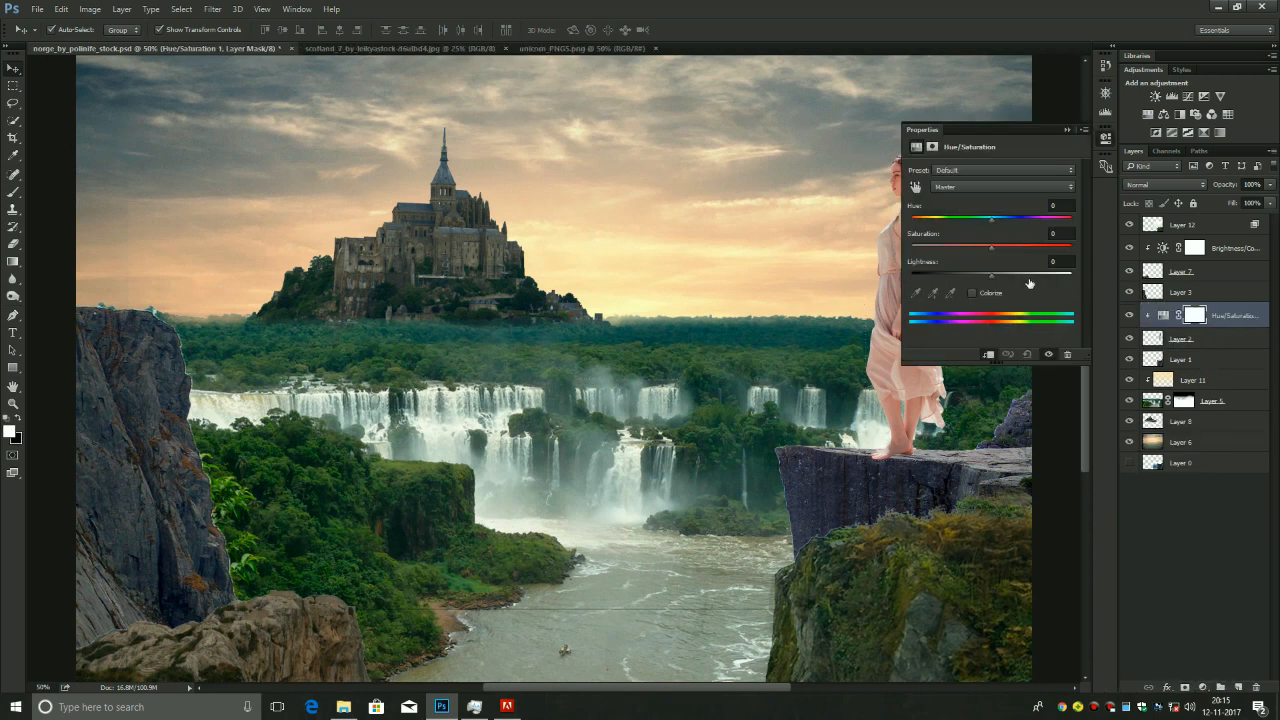
{"action": "left_click_drag", "start_coordinate": [988, 247], "coordinate": [972, 249]}
{"action": "left_click", "coordinate": [1066, 129]}
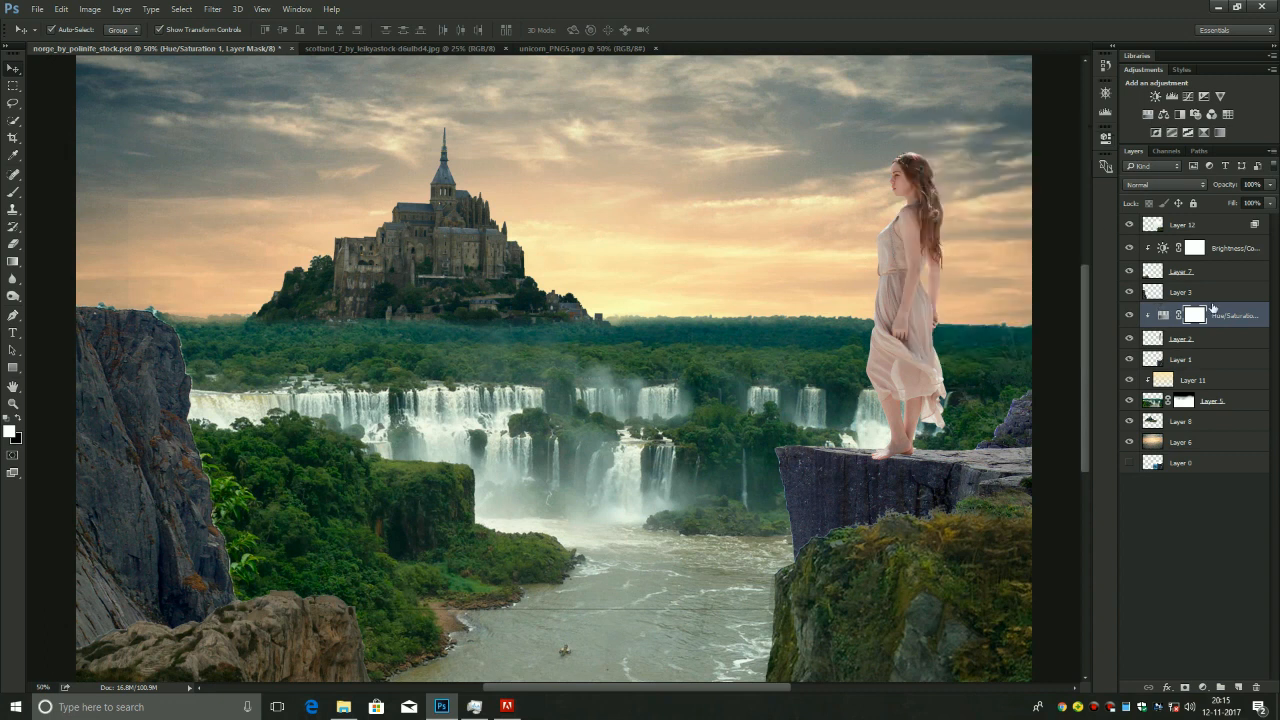
Add a Hue/Saturation adjustment clipped to the waterfall landscape on Layer 5 and reduce its saturation very slightly
{"action": "left_click", "coordinate": [1201, 404]}
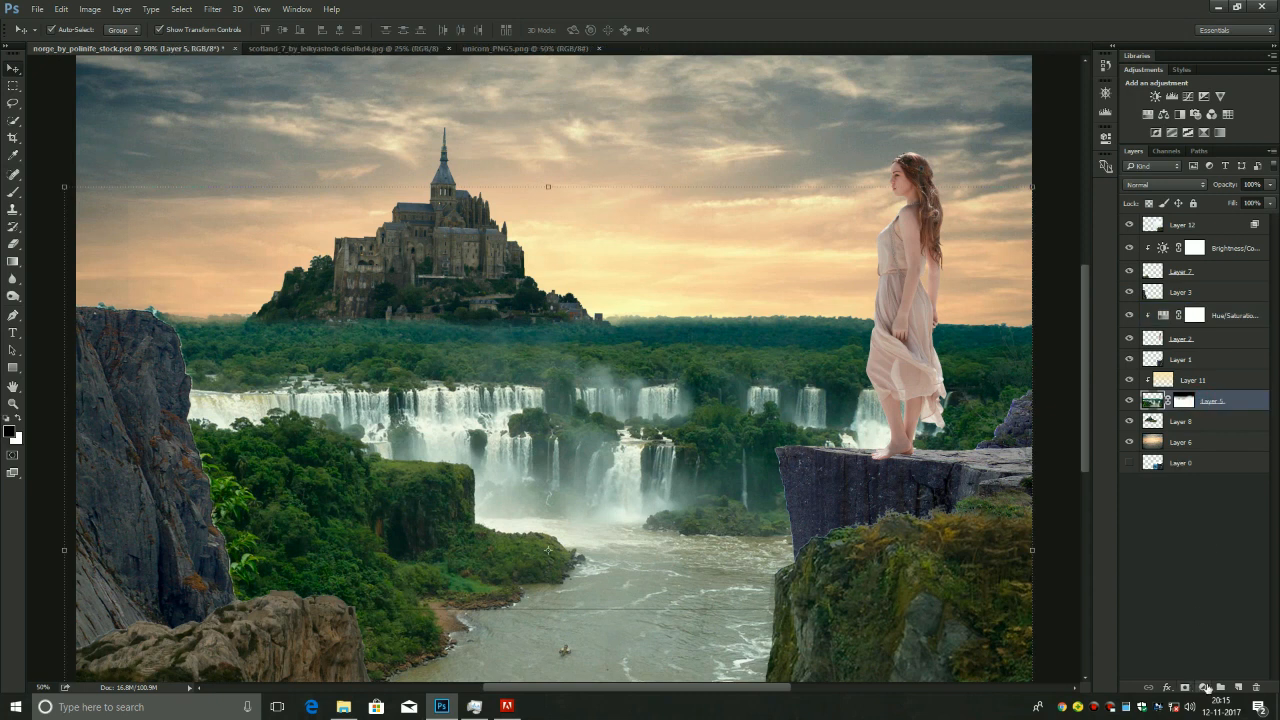
{"action": "left_click", "coordinate": [1205, 688]}
{"action": "left_click", "coordinate": [1188, 526]}
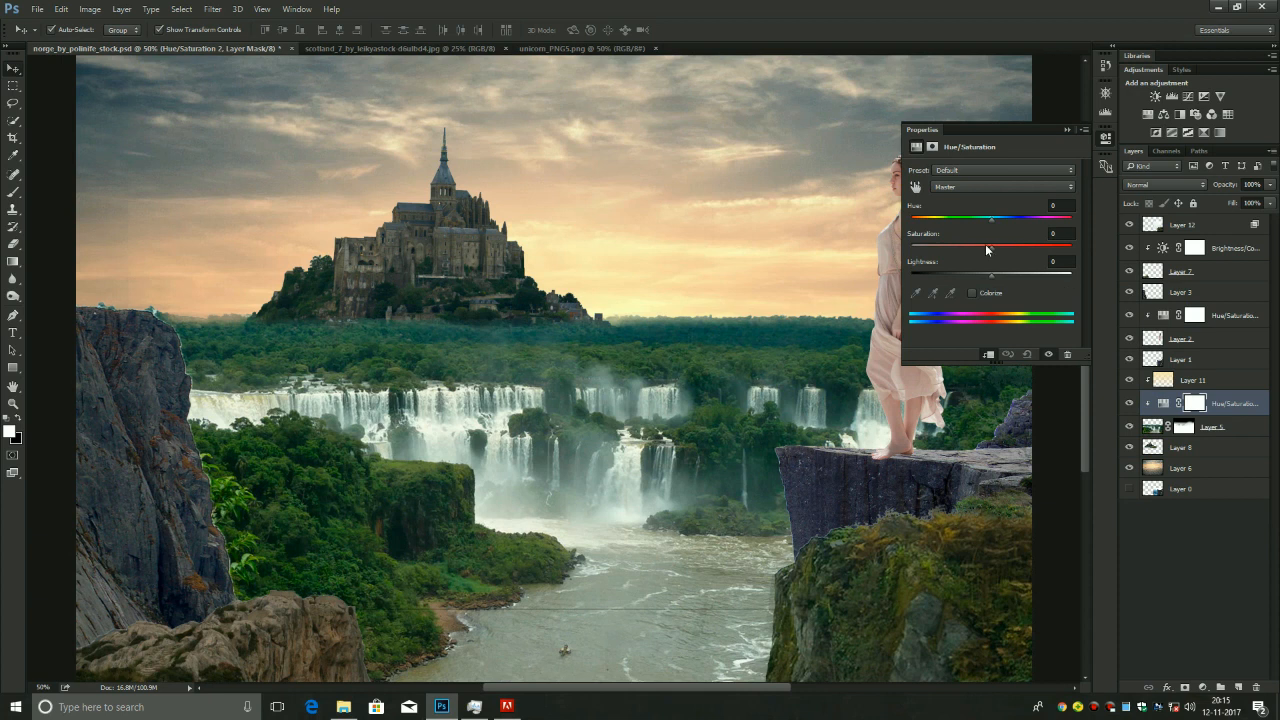
{"action": "left_click_drag", "start_coordinate": [989, 244], "coordinate": [982, 247]}
{"action": "left_click_drag", "start_coordinate": [984, 250], "coordinate": [989, 250]}
Add a Hue/Saturation adjustment clipped to the castle's Layer 8, set saturation to -49 and shift the hue slightly negative
{"action": "left_click", "coordinate": [1208, 447]}
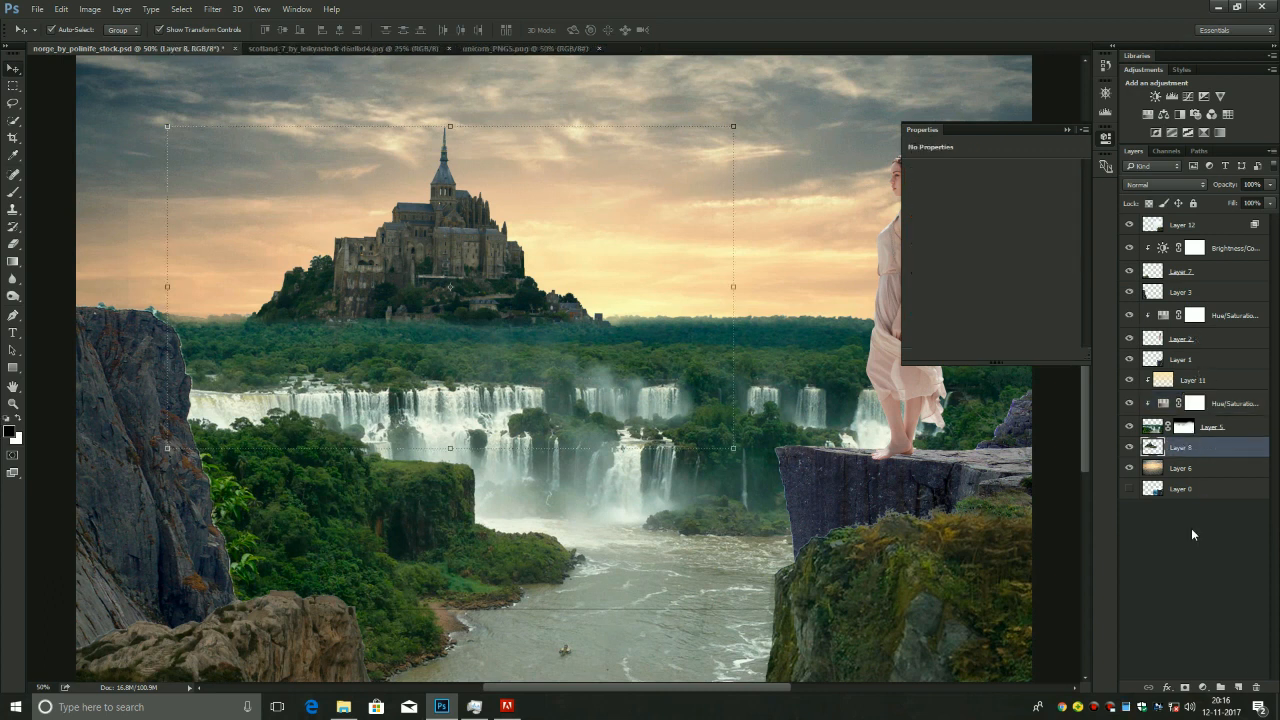
{"action": "left_click", "coordinate": [1202, 688]}
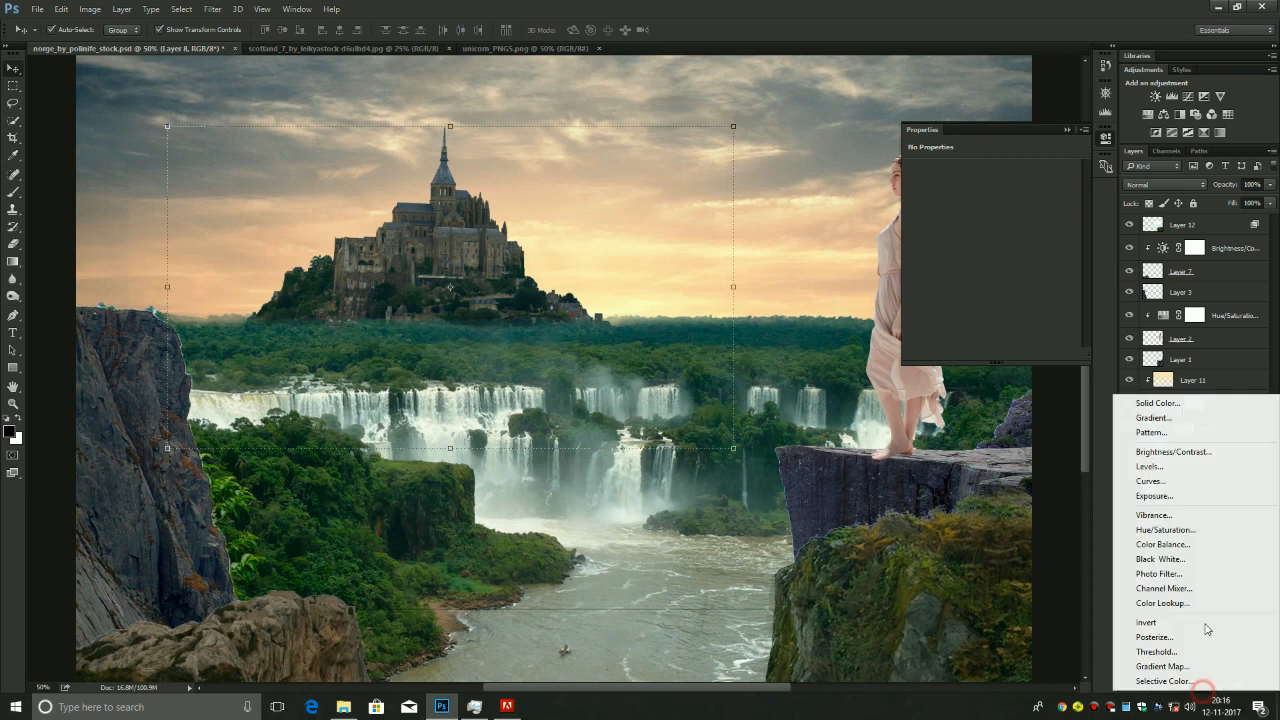
{"action": "left_click", "coordinate": [1187, 529]}
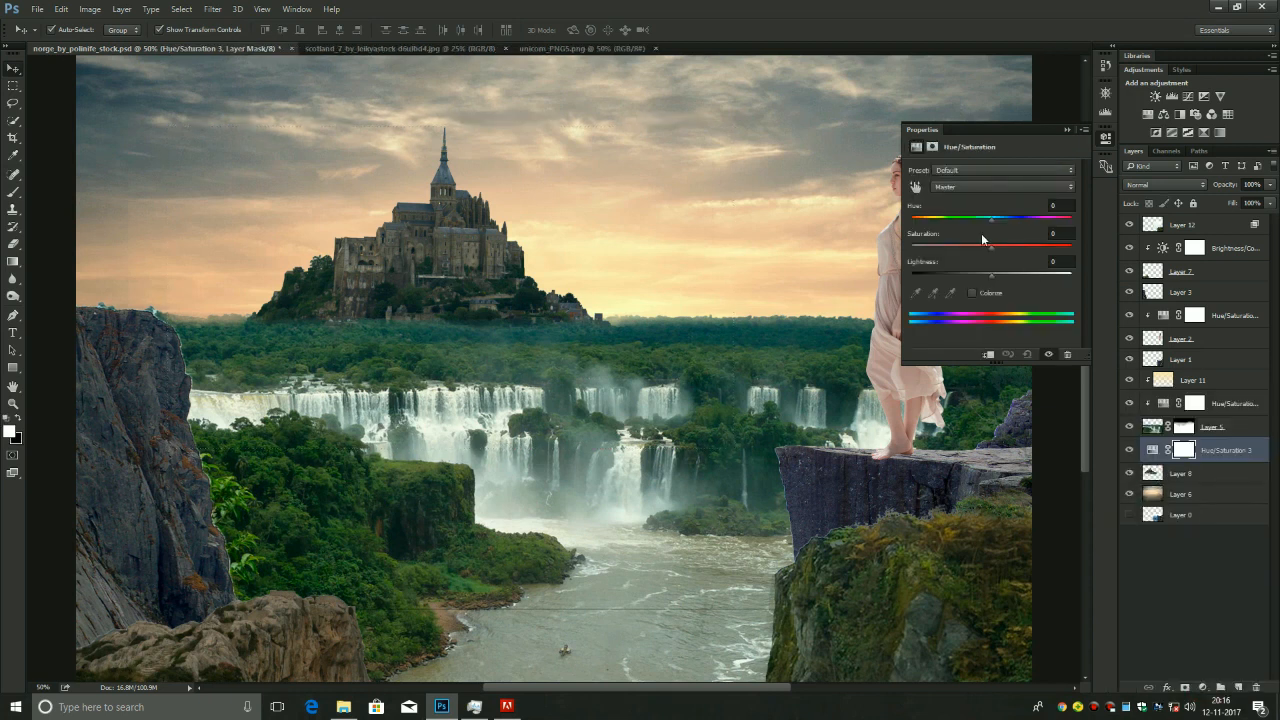
{"action": "left_click_drag", "start_coordinate": [992, 247], "coordinate": [950, 255]}
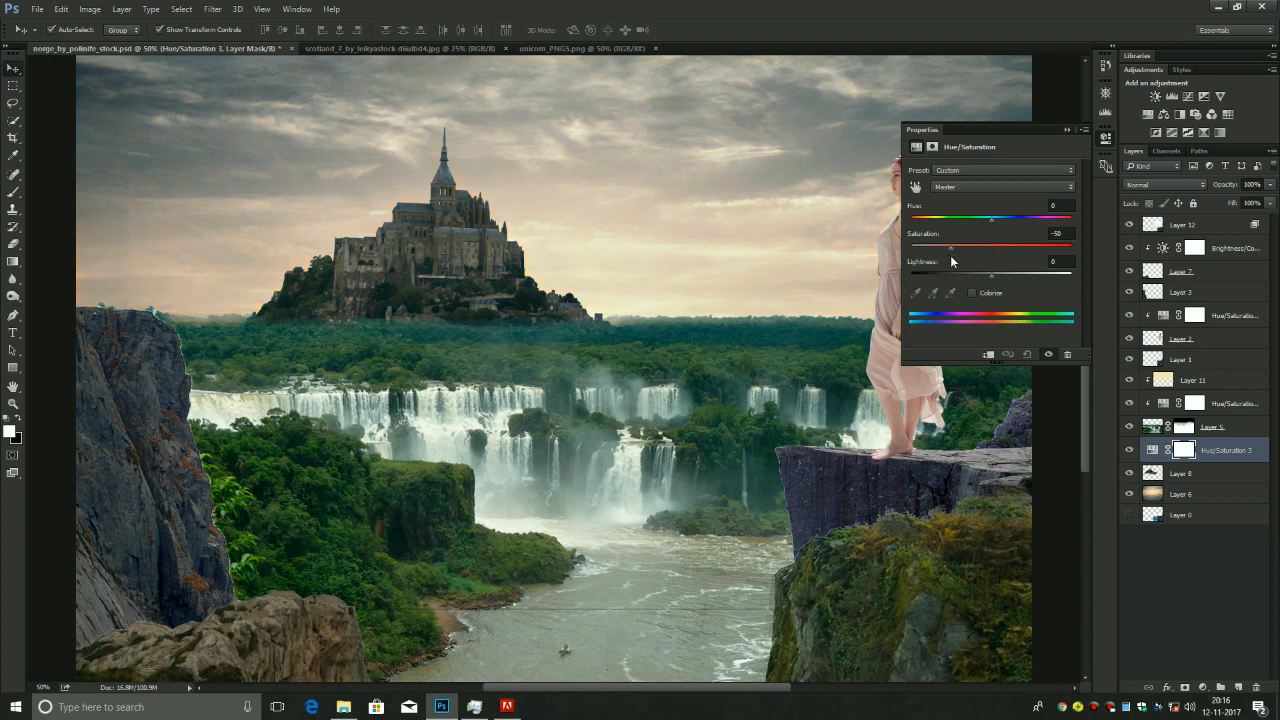
{"action": "key", "text": "ctrl+alt+g"}
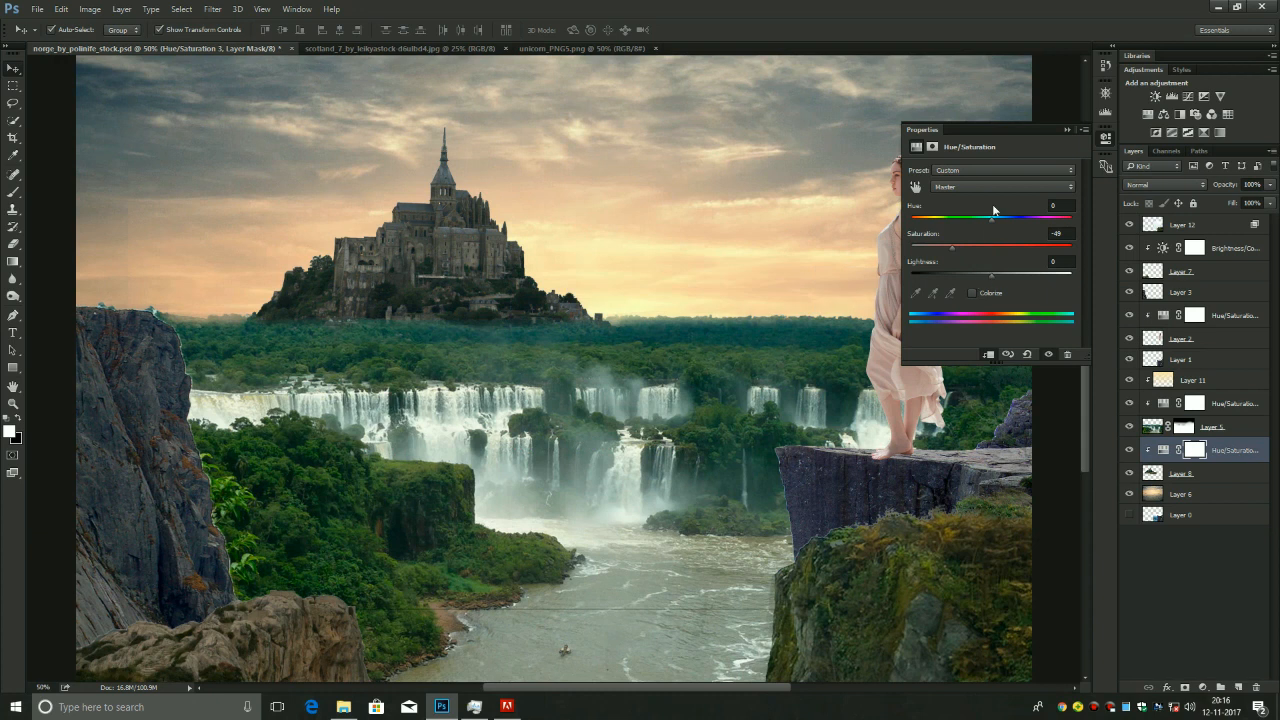
{"action": "left_click_drag", "start_coordinate": [990, 219], "coordinate": [983, 220]}
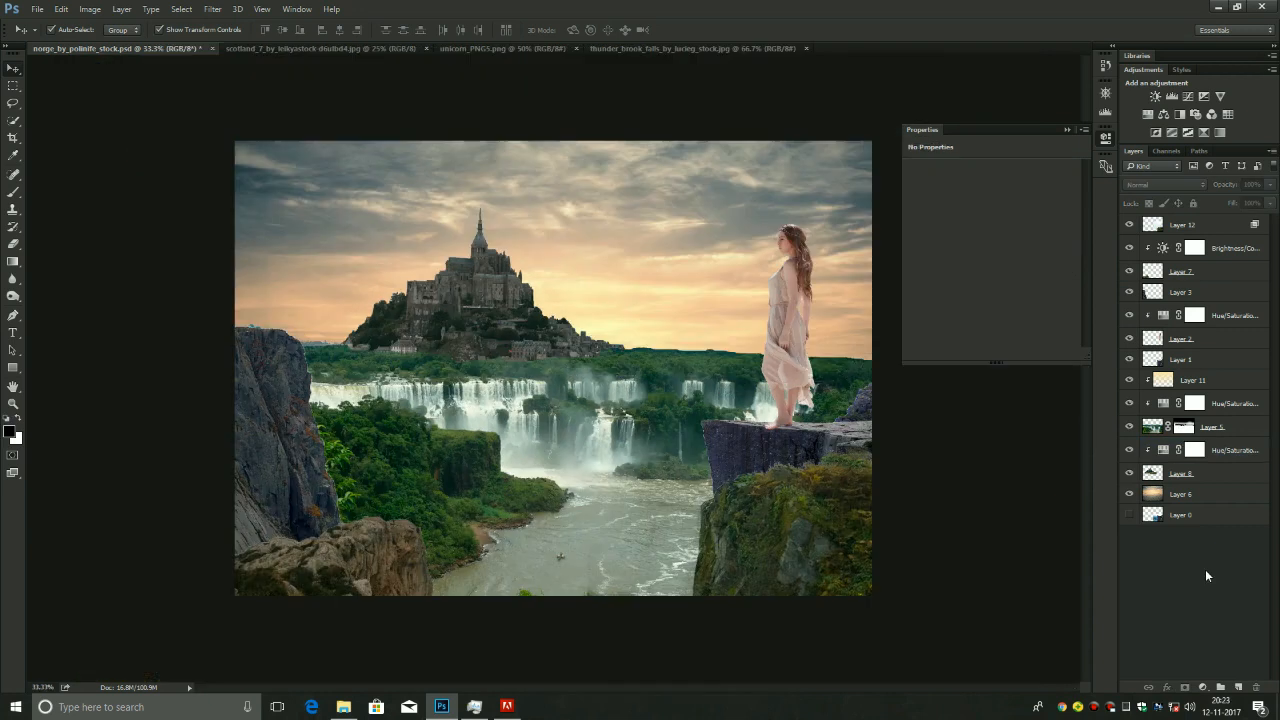
Add a gradient fill layer above the whole composite with a radial style
{"action": "left_click", "coordinate": [1203, 686]}
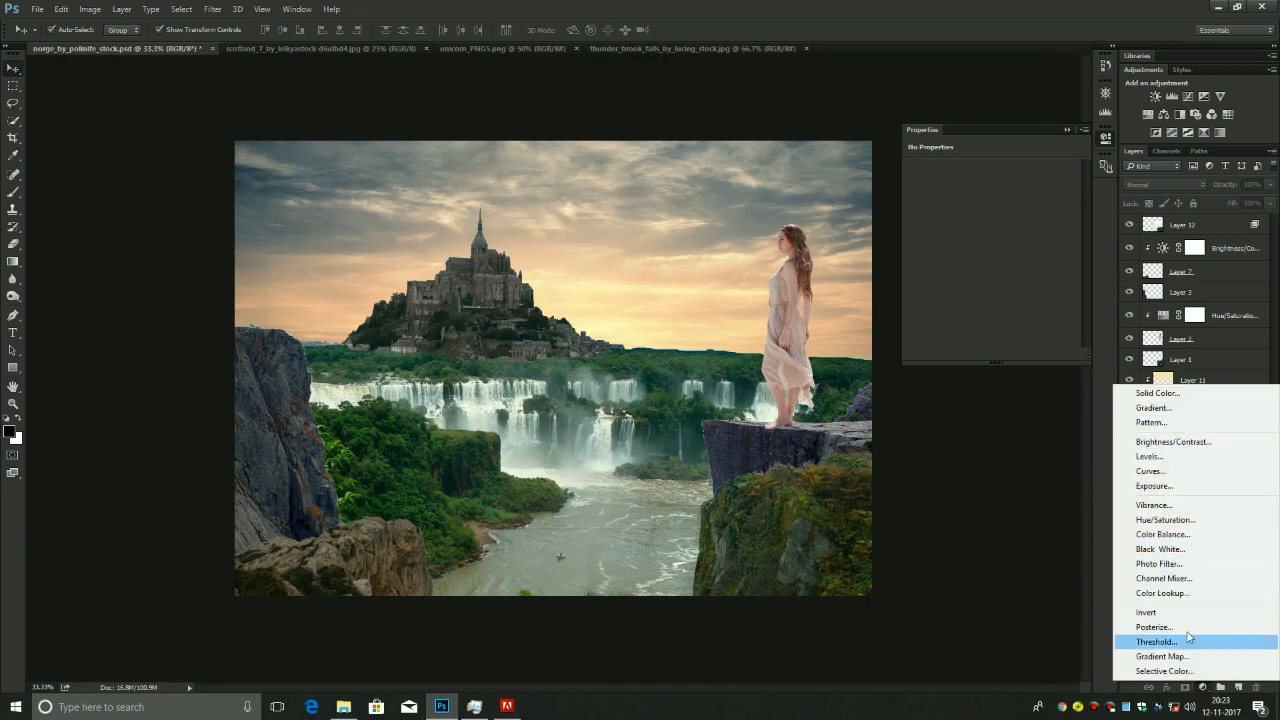
{"action": "left_click", "coordinate": [1175, 410]}
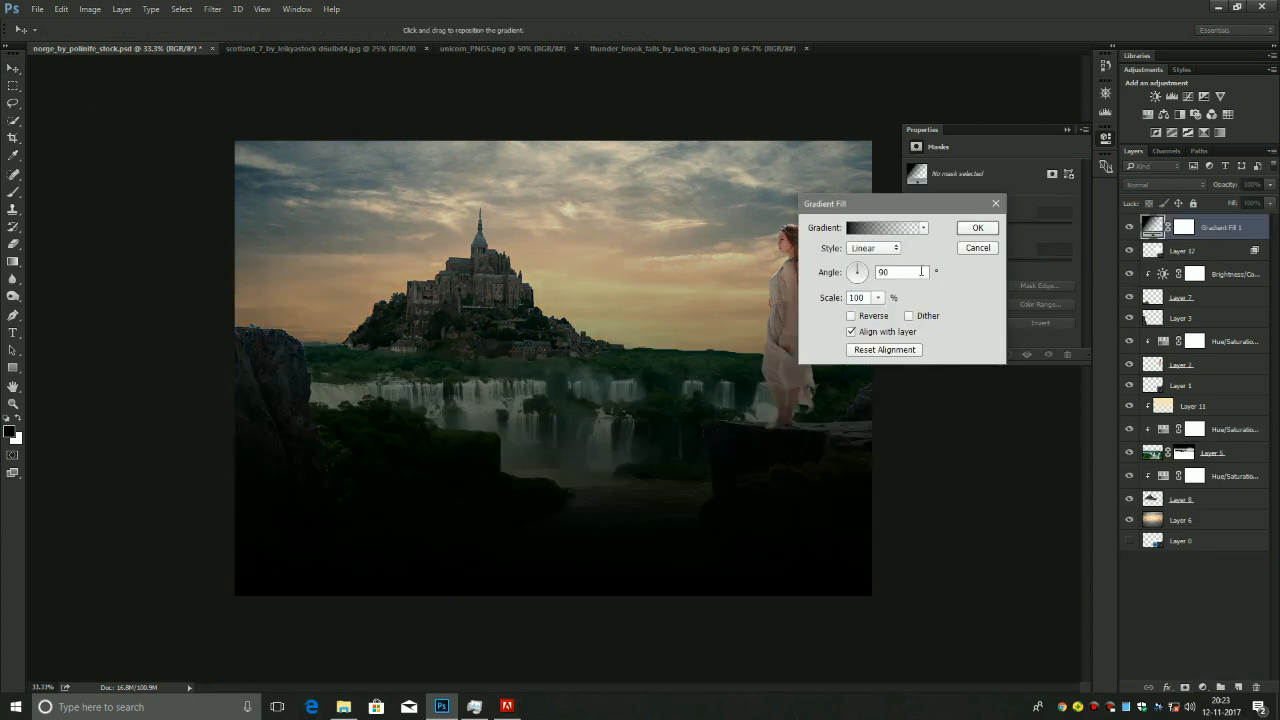
{"action": "left_click", "coordinate": [876, 248]}
{"action": "left_click", "coordinate": [862, 262]}
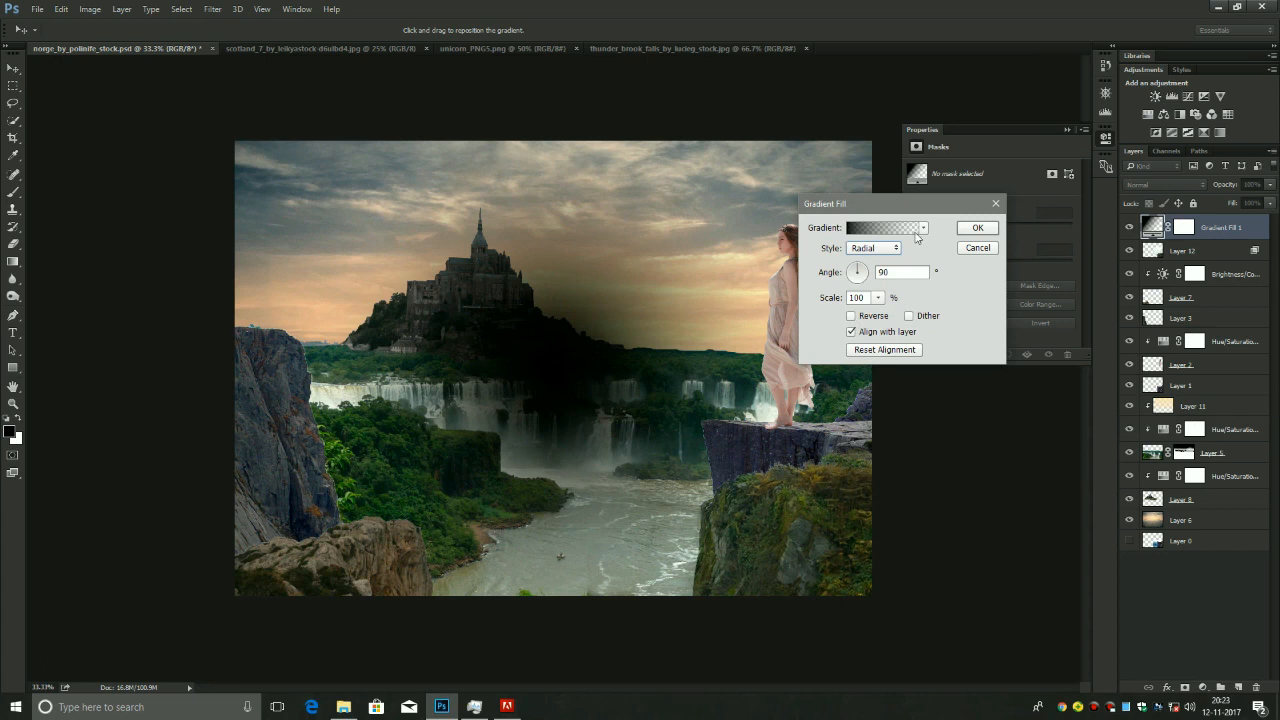
Recolour the gradient's opaque starting stop to golden yellow f2c95b and move the glow up beside the castle
{"action": "left_click", "coordinate": [890, 233]}
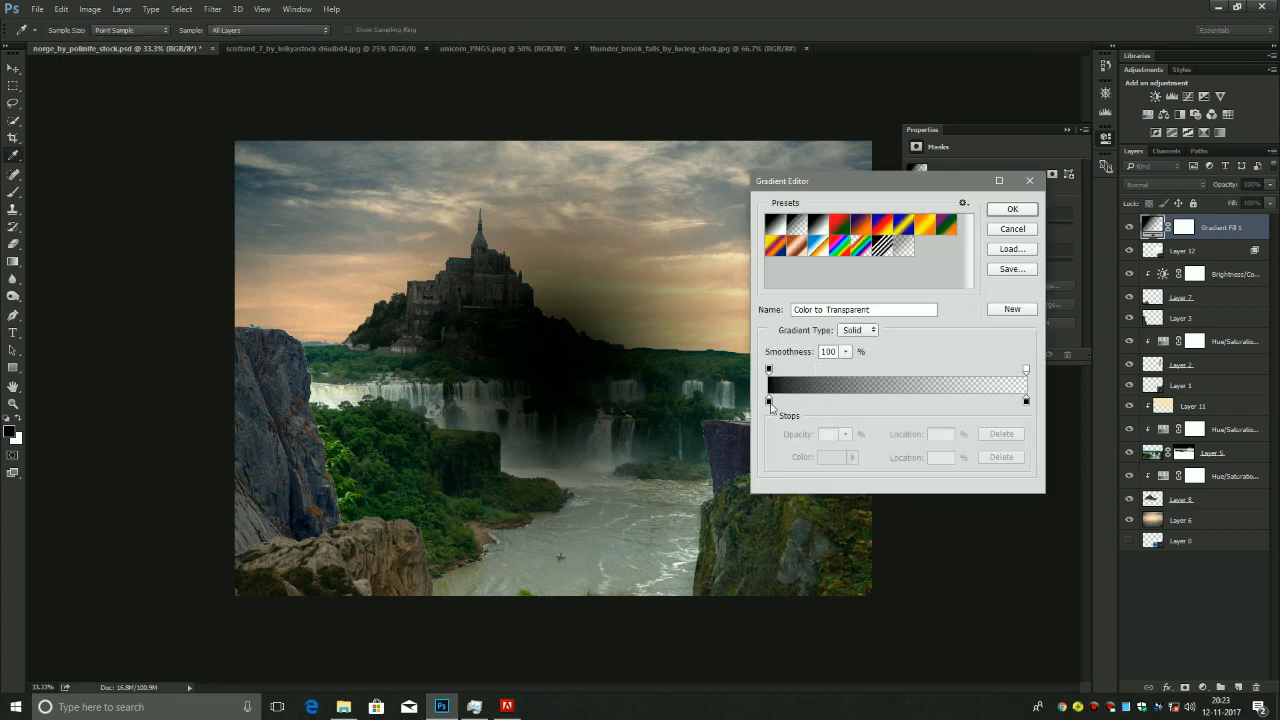
{"action": "left_click", "coordinate": [771, 401]}
{"action": "left_click", "coordinate": [832, 457]}
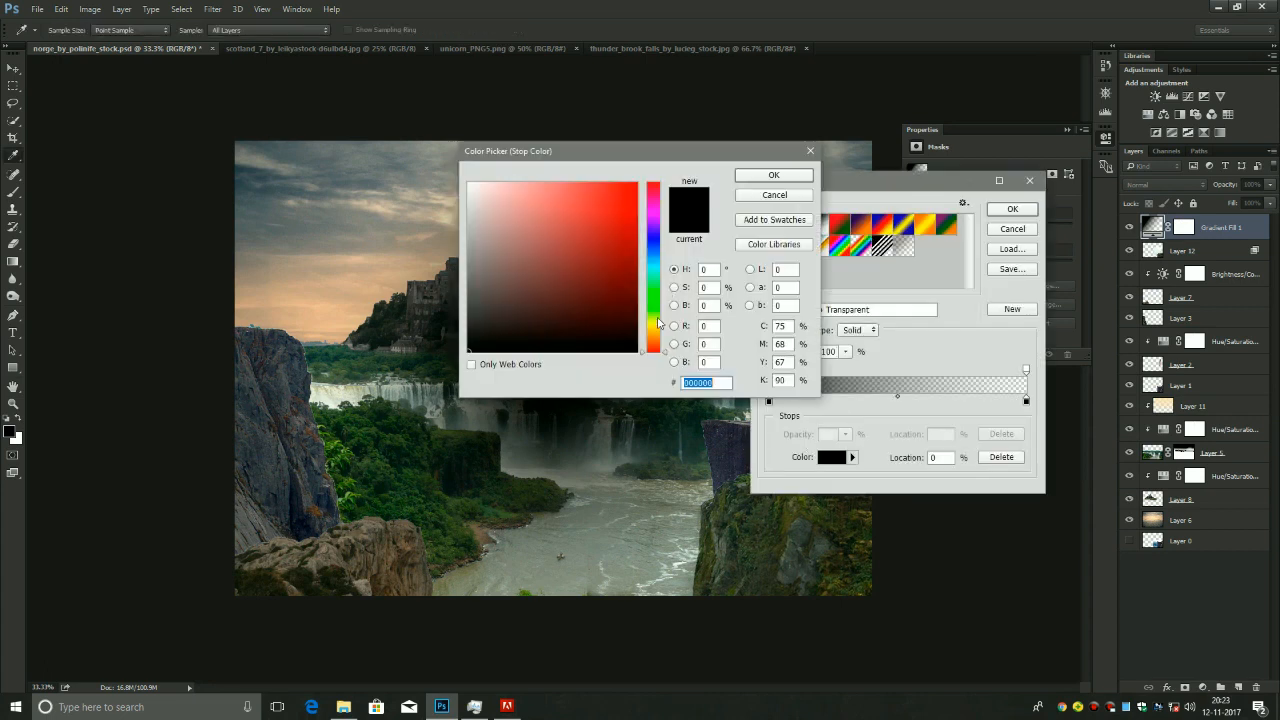
{"action": "left_click", "coordinate": [655, 332]}
{"action": "left_click", "coordinate": [559, 191]}
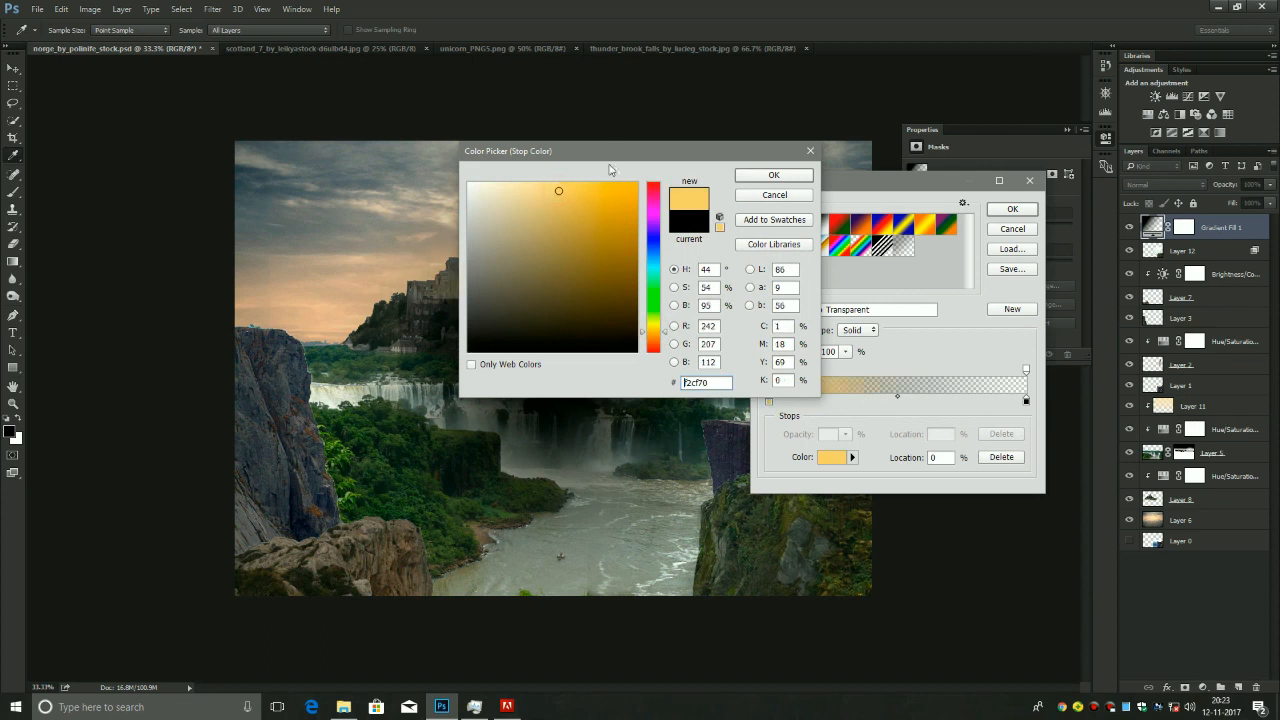
{"action": "left_click", "coordinate": [567, 190]}
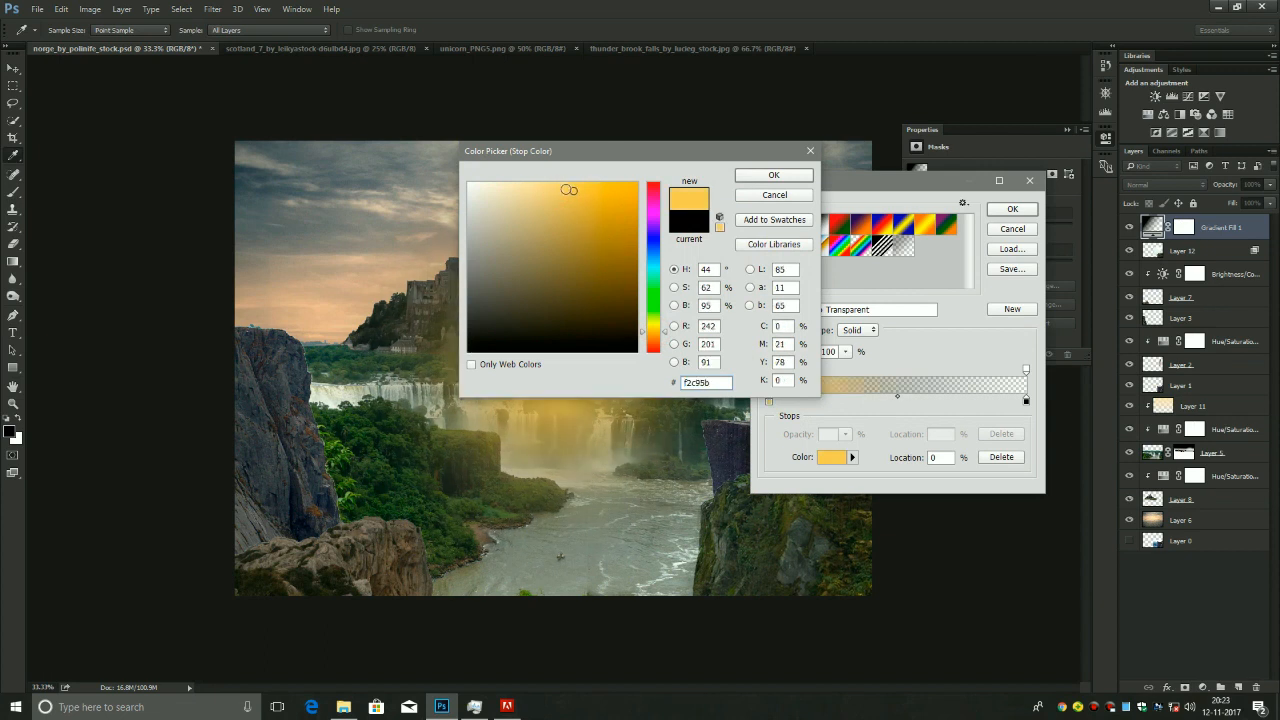
{"action": "left_click", "coordinate": [770, 175]}
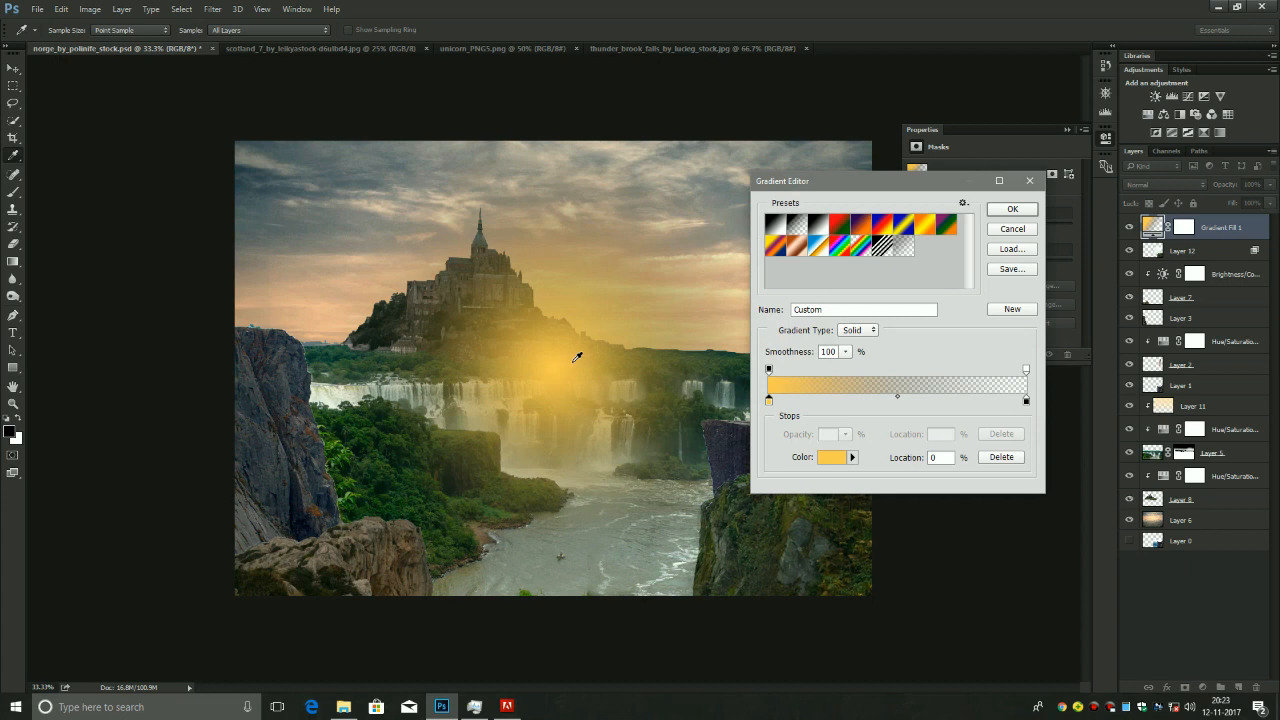
{"action": "left_click", "coordinate": [1010, 213]}
{"action": "left_click_drag", "start_coordinate": [559, 374], "coordinate": [560, 296]}
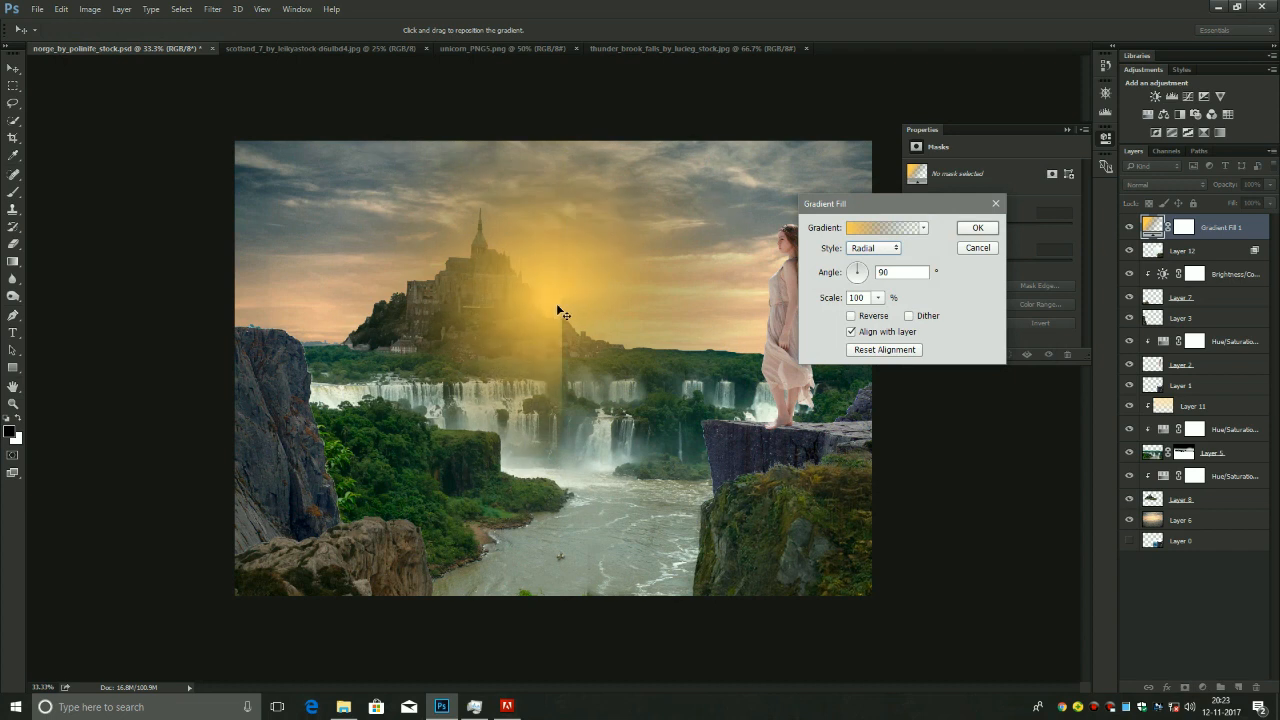
{"action": "left_click", "coordinate": [853, 229]}
{"action": "left_click", "coordinate": [860, 225]}
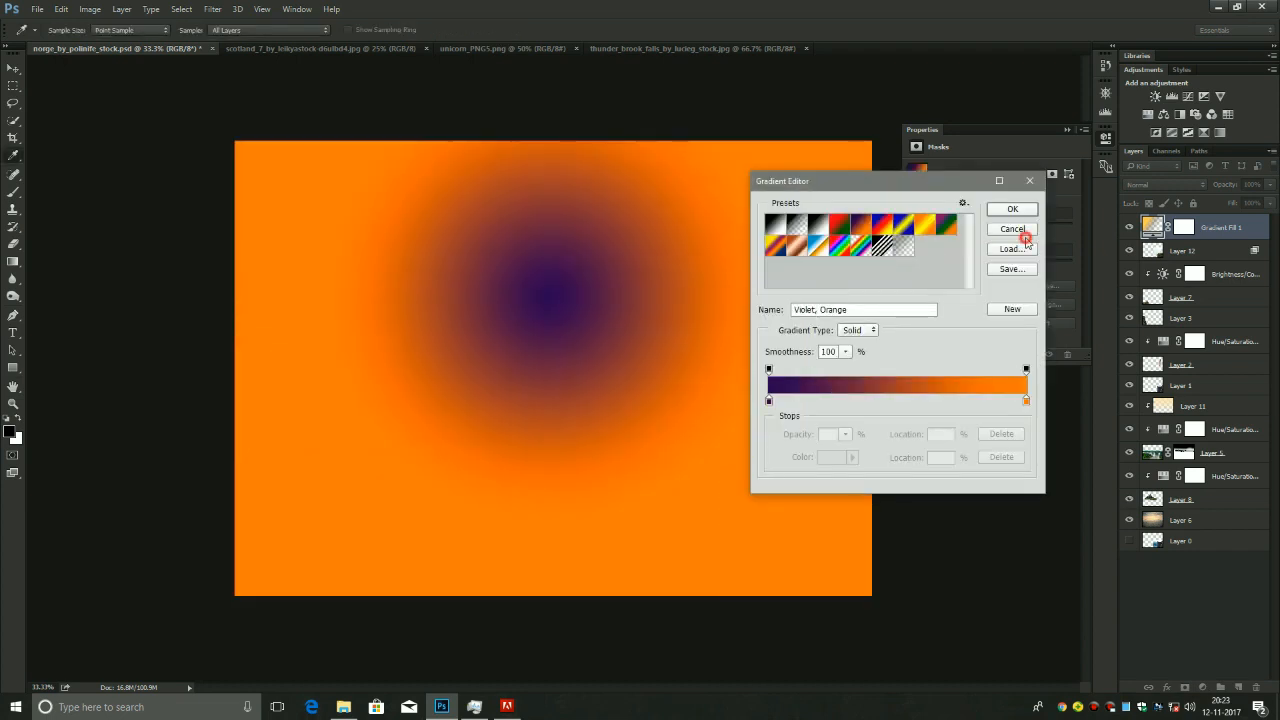
{"action": "left_click", "coordinate": [1012, 228]}
Adjust the gradient's starting colour stop to the deeper golden yellow efc552
{"action": "left_click", "coordinate": [854, 229]}
{"action": "left_click", "coordinate": [769, 403]}
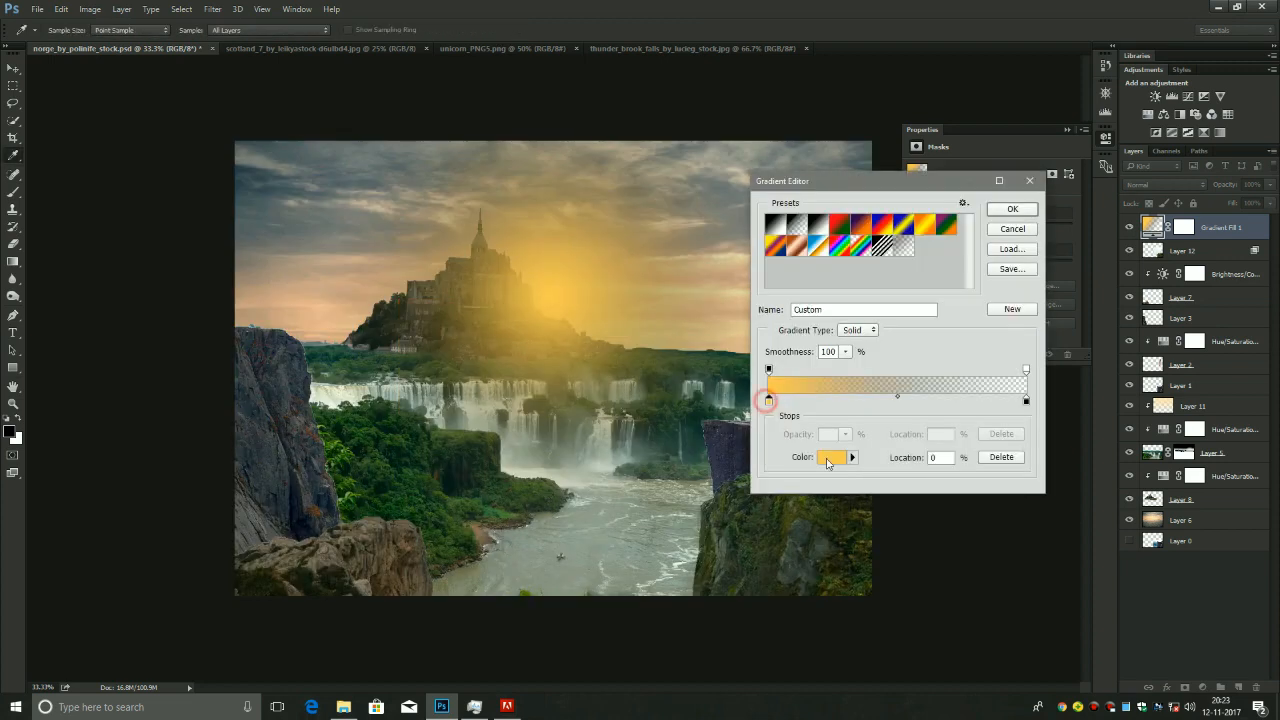
{"action": "left_click", "coordinate": [830, 456]}
{"action": "left_click_drag", "start_coordinate": [570, 192], "coordinate": [551, 191]}
{"action": "left_click", "coordinate": [779, 178]}
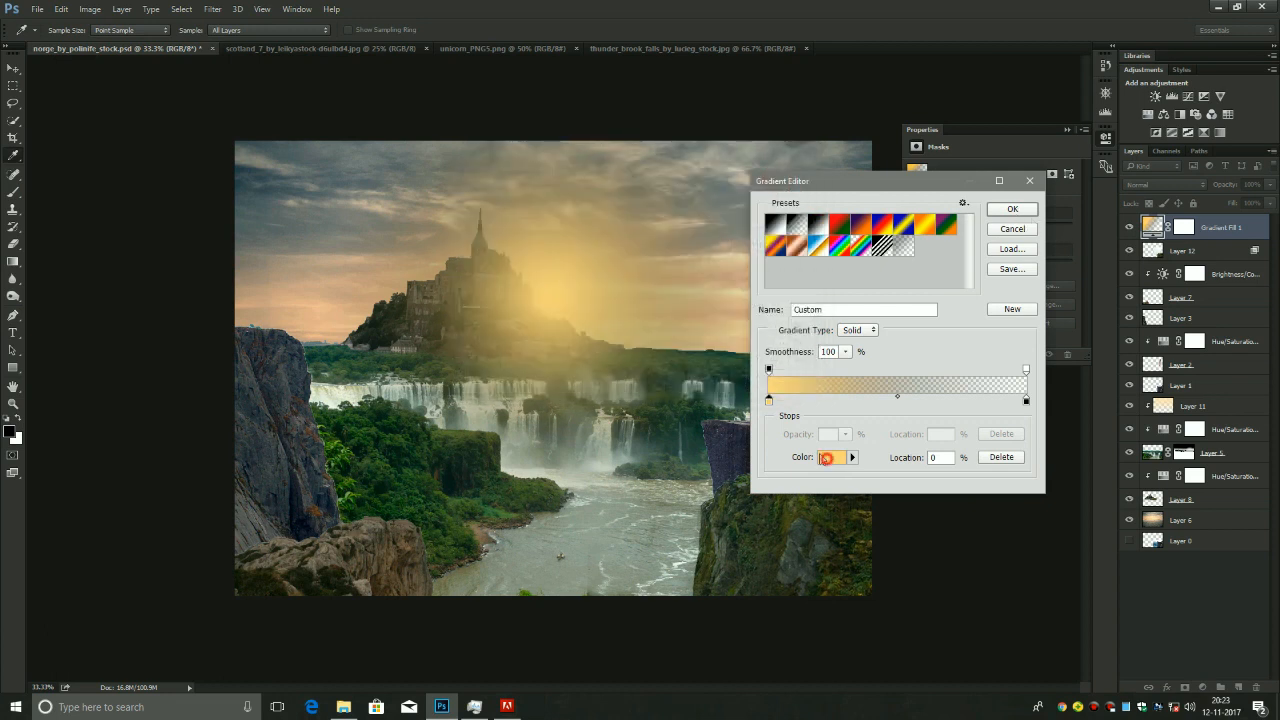
{"action": "left_click", "coordinate": [827, 459]}
{"action": "left_click_drag", "start_coordinate": [553, 189], "coordinate": [581, 192]}
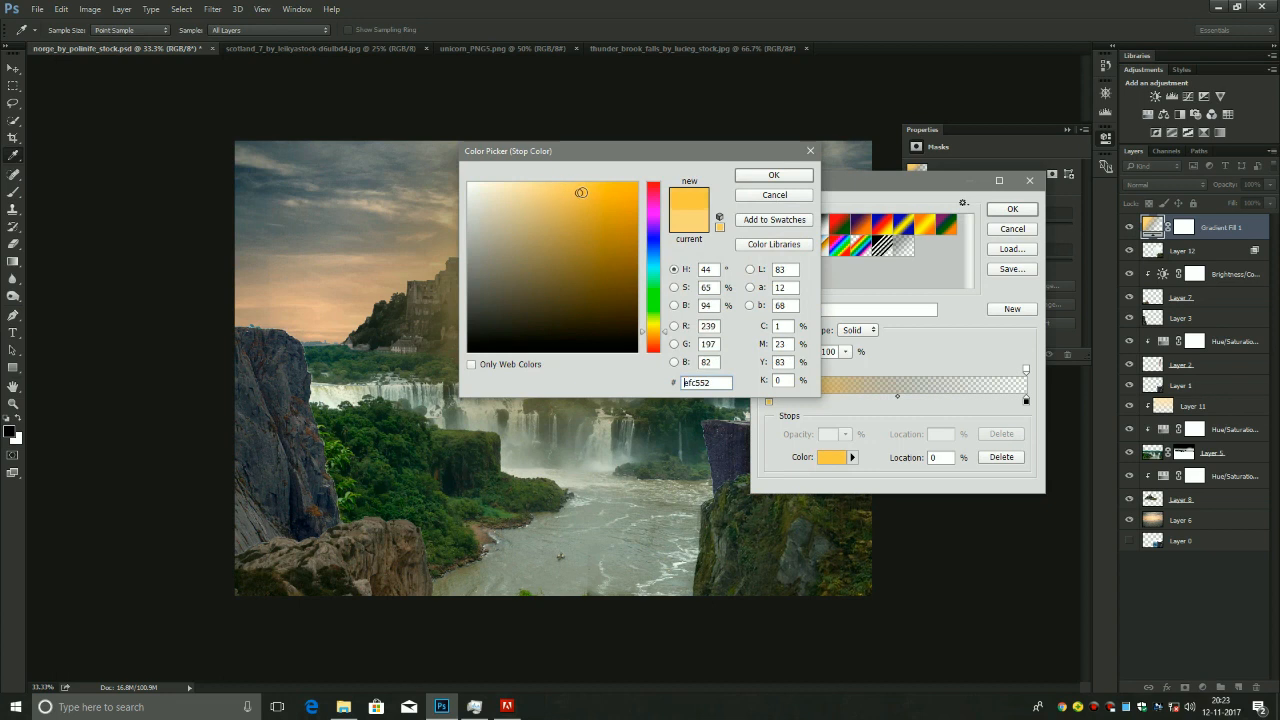
{"action": "left_click", "coordinate": [786, 175]}
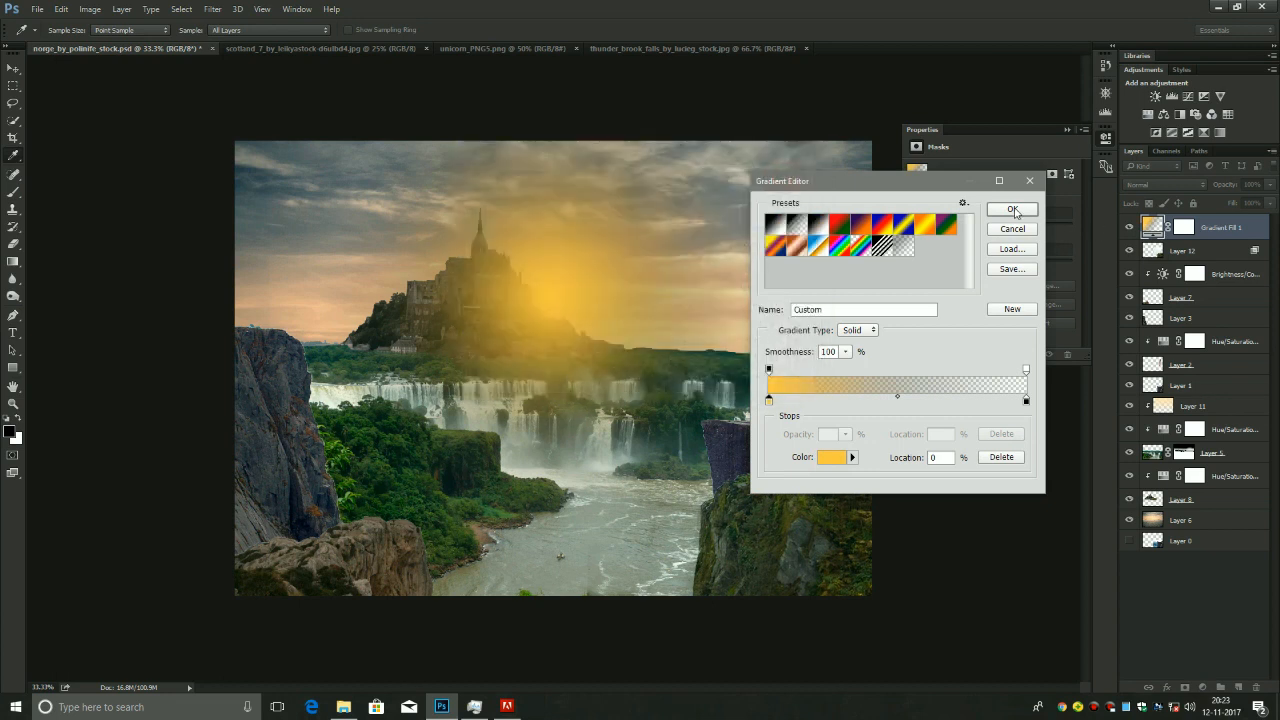
{"action": "left_click", "coordinate": [1013, 210]}
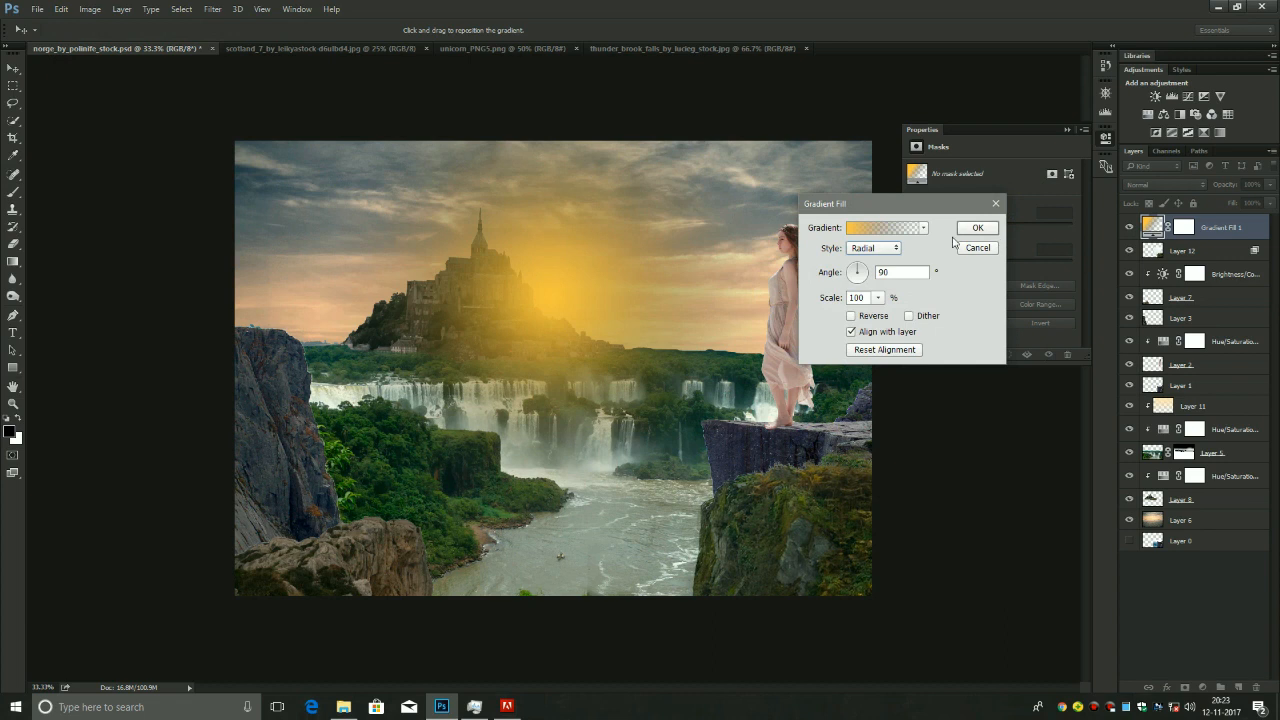
Scale the radial gradient to 179% and set the gradient fill layer's blend mode to Screen
{"action": "left_click", "coordinate": [878, 297]}
{"action": "left_click_drag", "start_coordinate": [882, 317], "coordinate": [883, 316]}
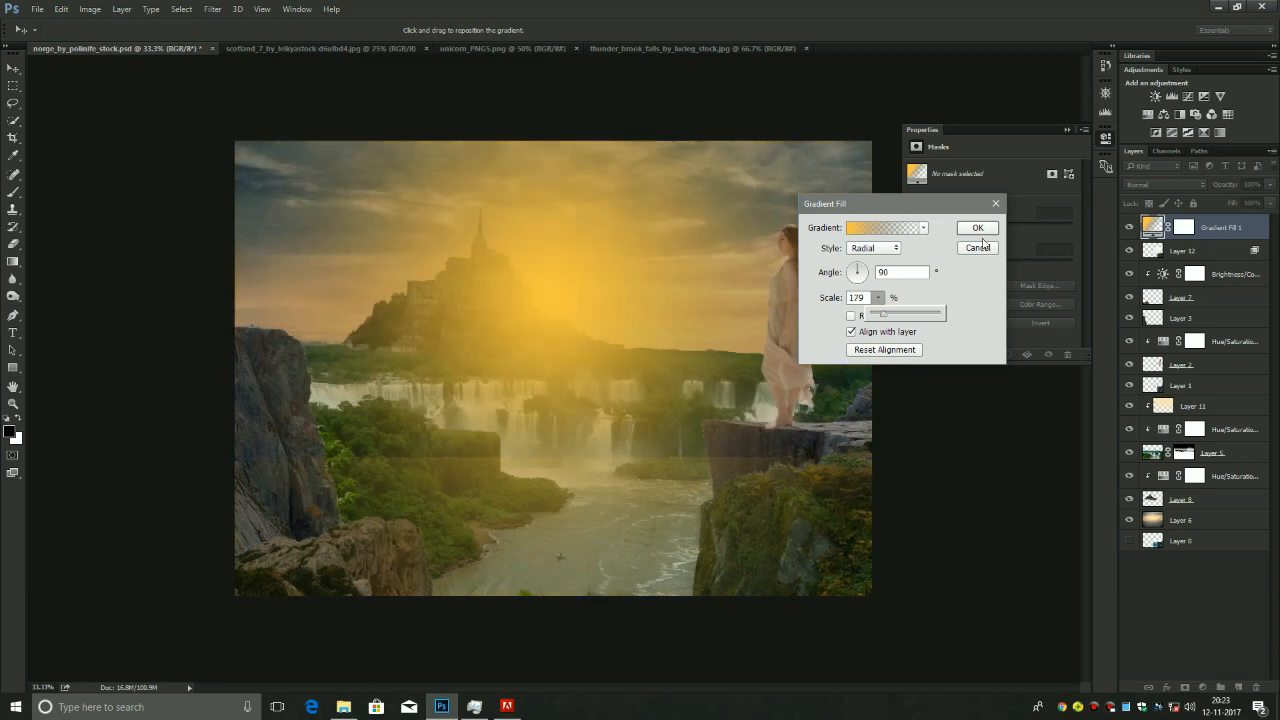
{"action": "left_click", "coordinate": [978, 227]}
{"action": "left_click", "coordinate": [1182, 181]}
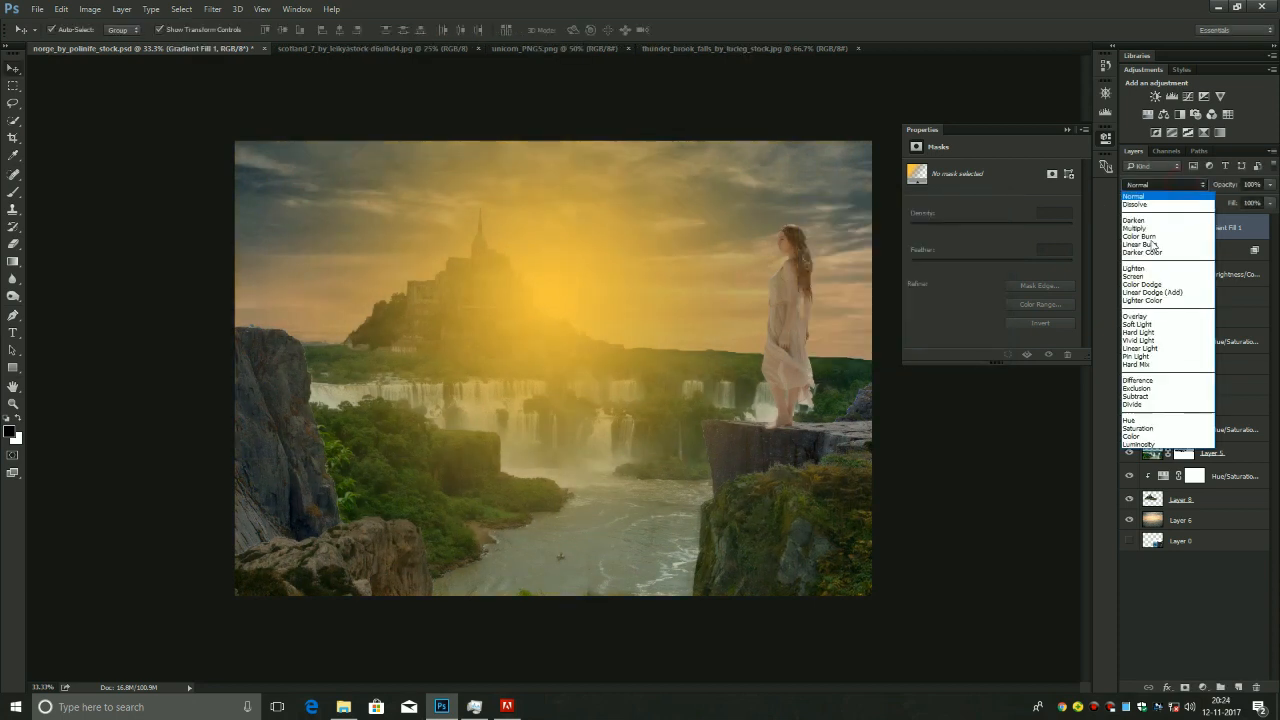
{"action": "left_click", "coordinate": [1141, 280]}
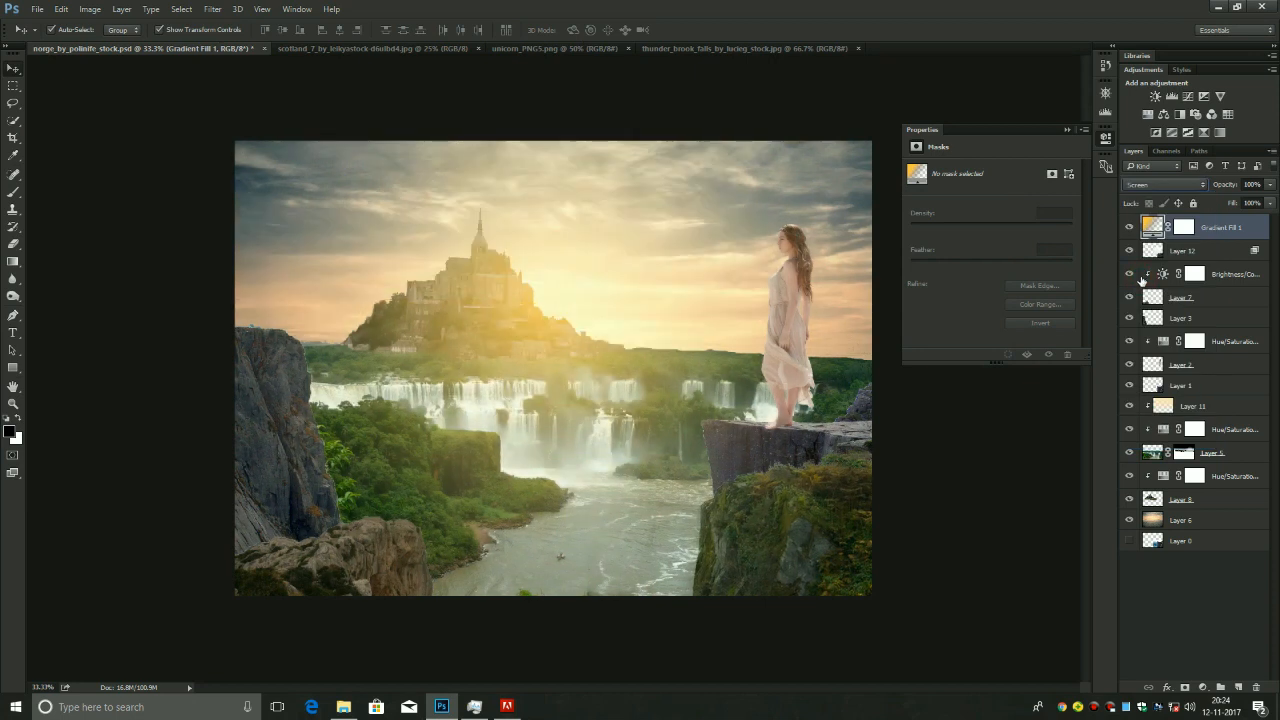
{"action": "left_click", "coordinate": [990, 428]}
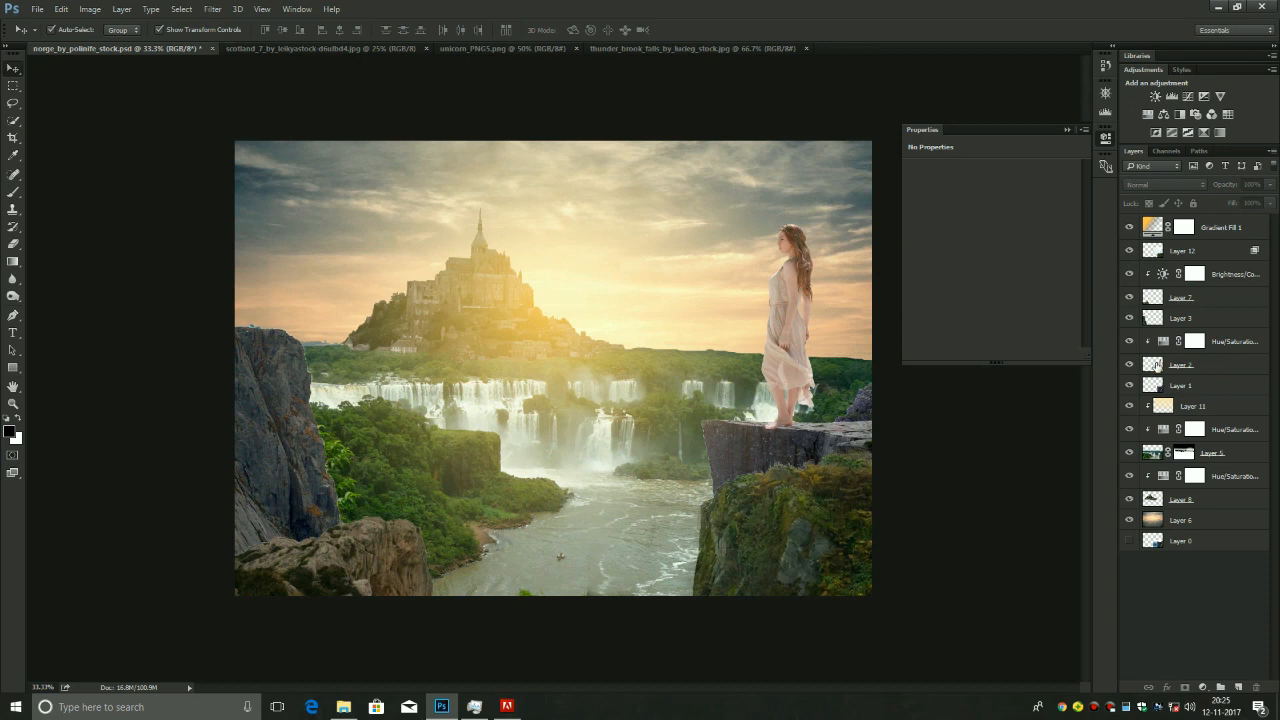
Add a Color Dodge inner shadow to the woman's Layer 2 and give it a slightly darker brown colour
{"action": "left_click", "coordinate": [1155, 365]}
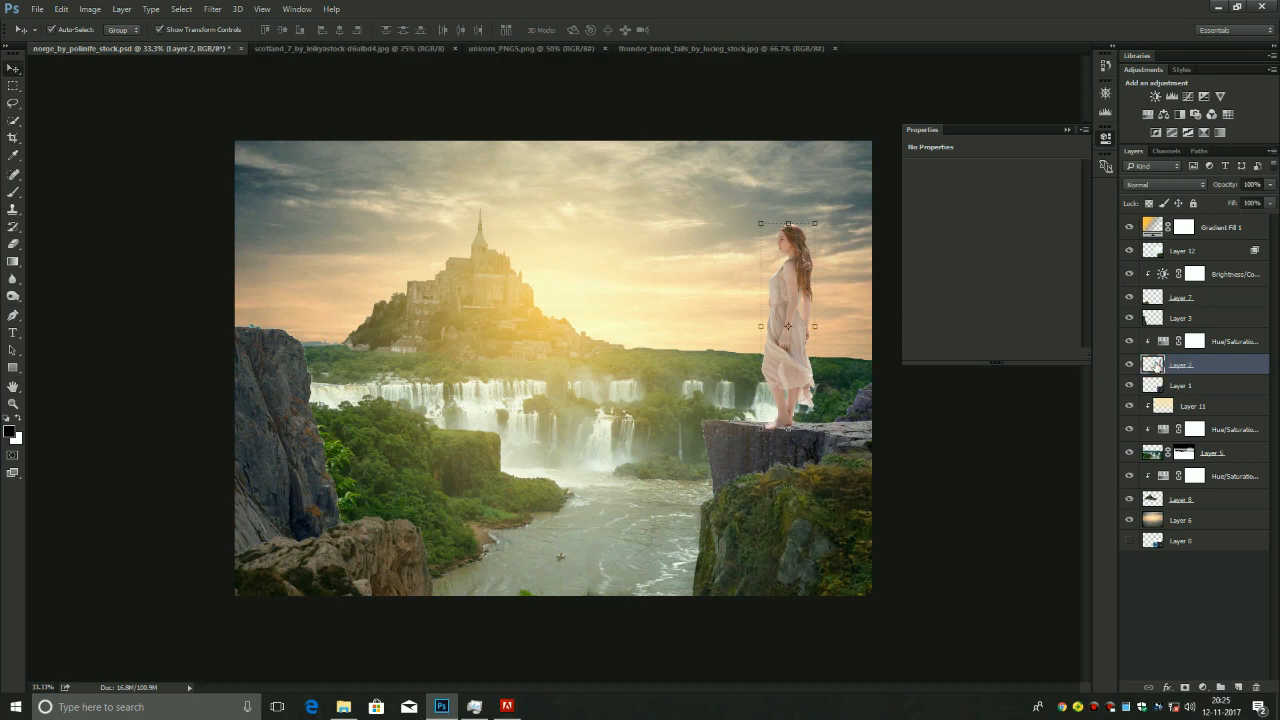
{"action": "double_click", "coordinate": [1155, 365]}
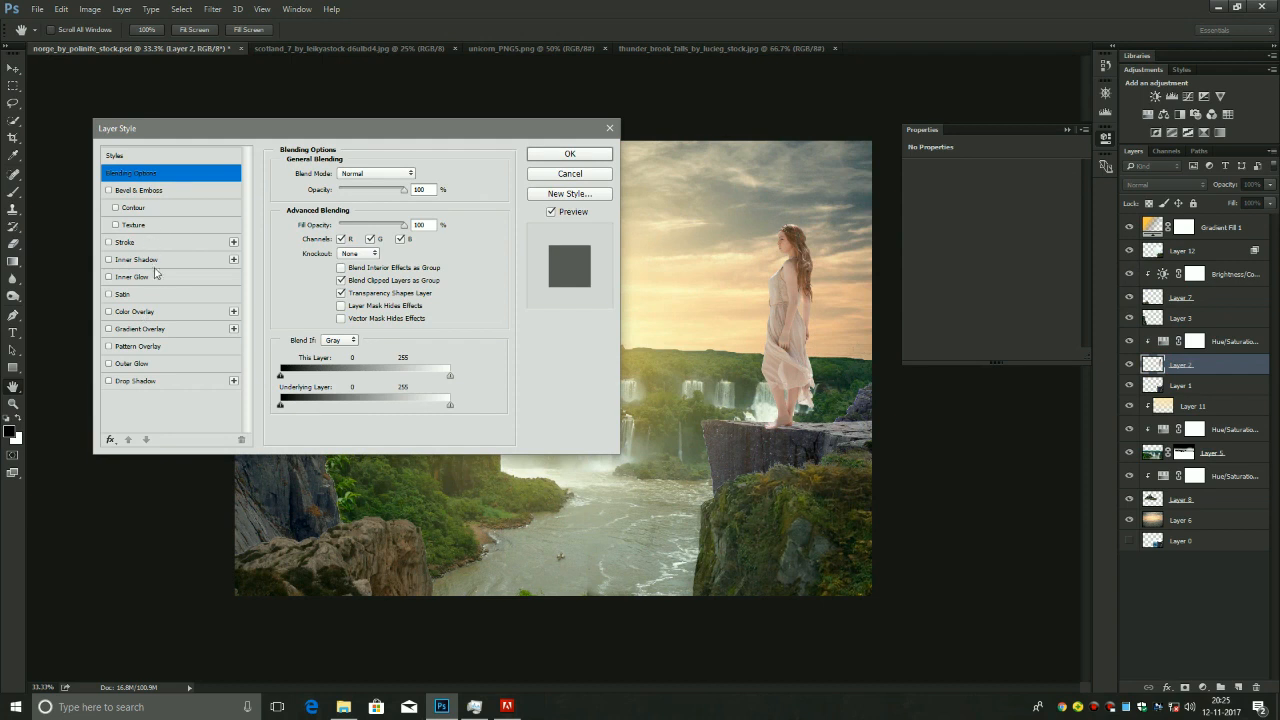
{"action": "left_click", "coordinate": [160, 259]}
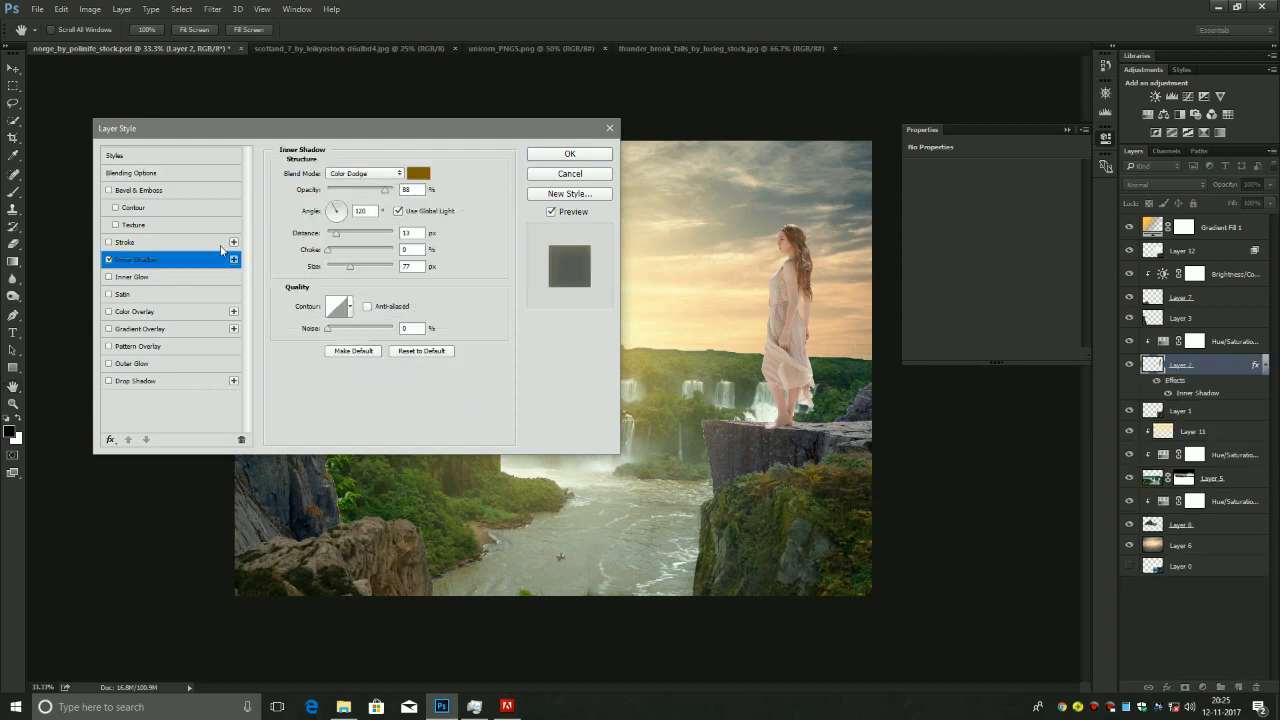
{"action": "left_click", "coordinate": [420, 175]}
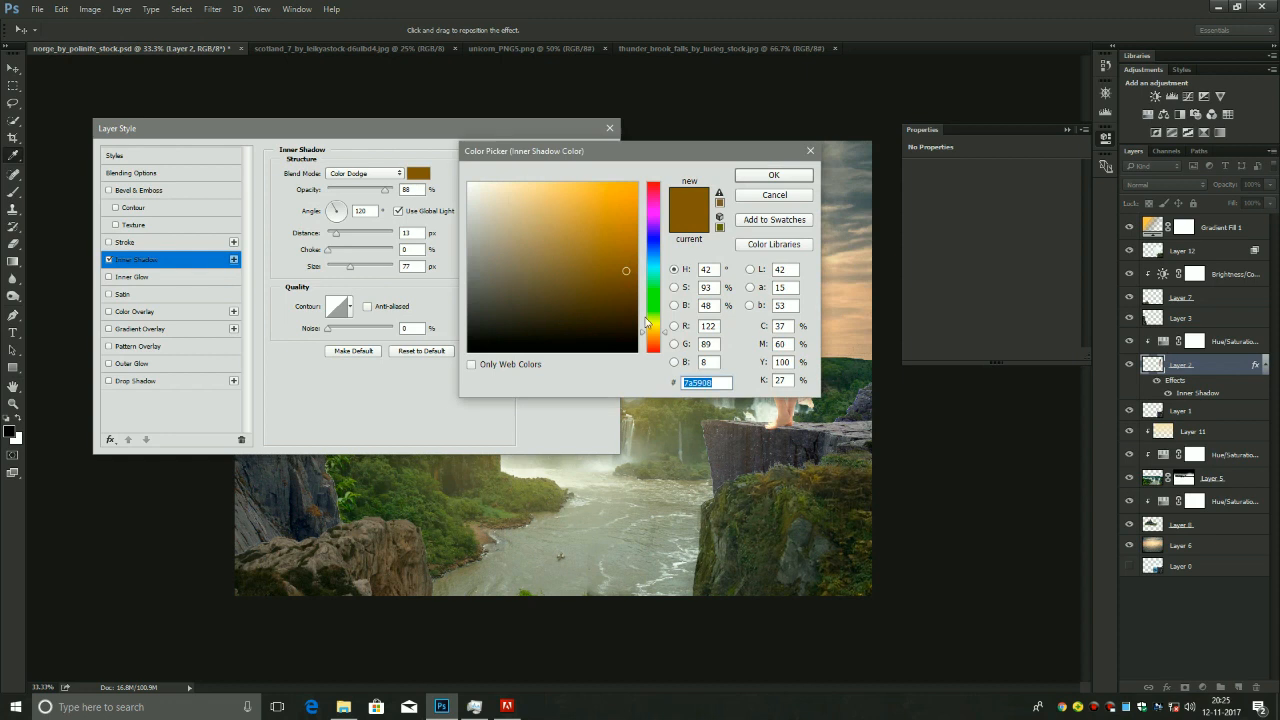
{"action": "left_click", "coordinate": [773, 175]}
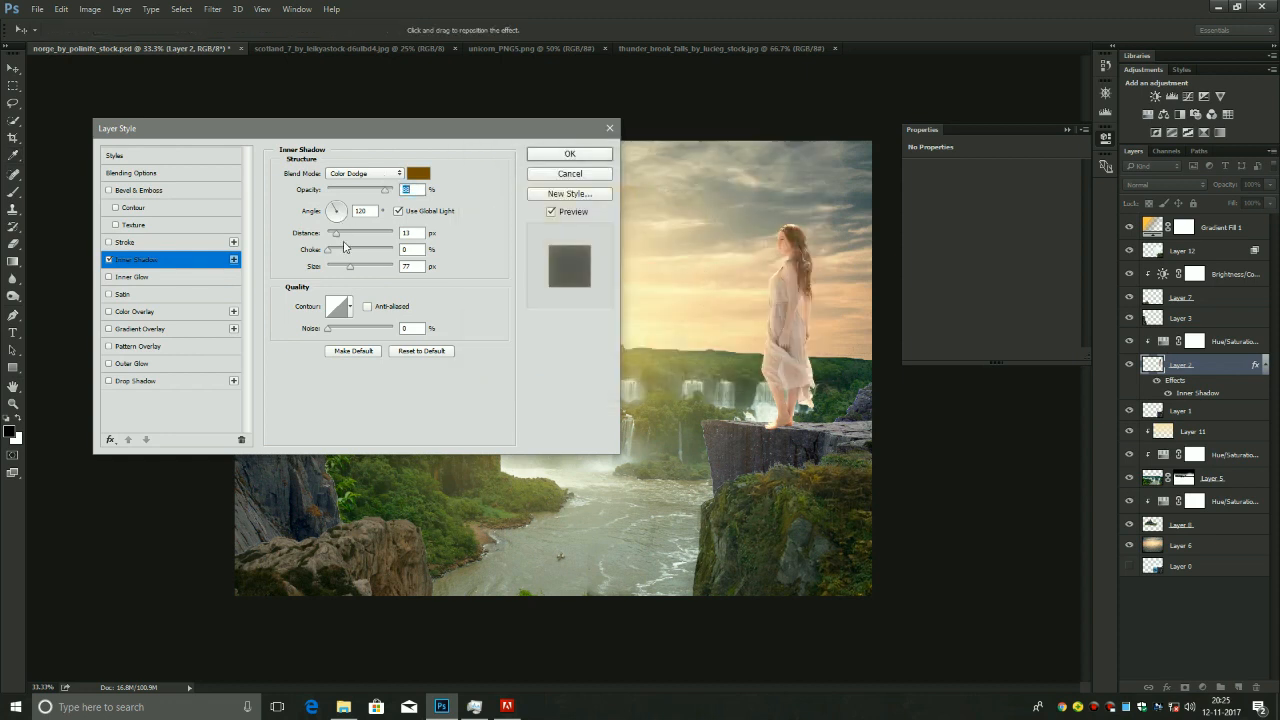
Reduce the size of the woman's inner shadow, adjust its distance slightly and apply the layer style
{"action": "left_click_drag", "start_coordinate": [350, 267], "coordinate": [334, 274]}
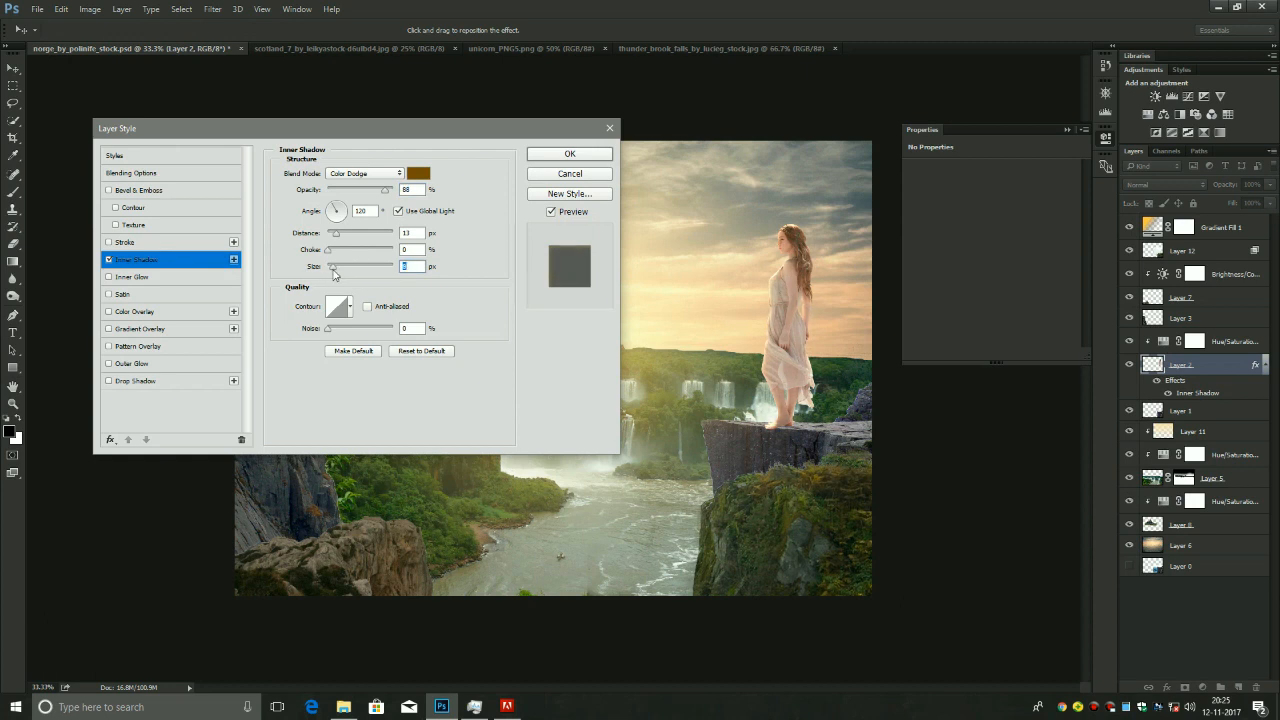
{"action": "left_click_drag", "start_coordinate": [334, 273], "coordinate": [337, 271]}
{"action": "left_click", "coordinate": [337, 234]}
{"action": "left_click", "coordinate": [569, 155]}
{"action": "left_click", "coordinate": [970, 497]}
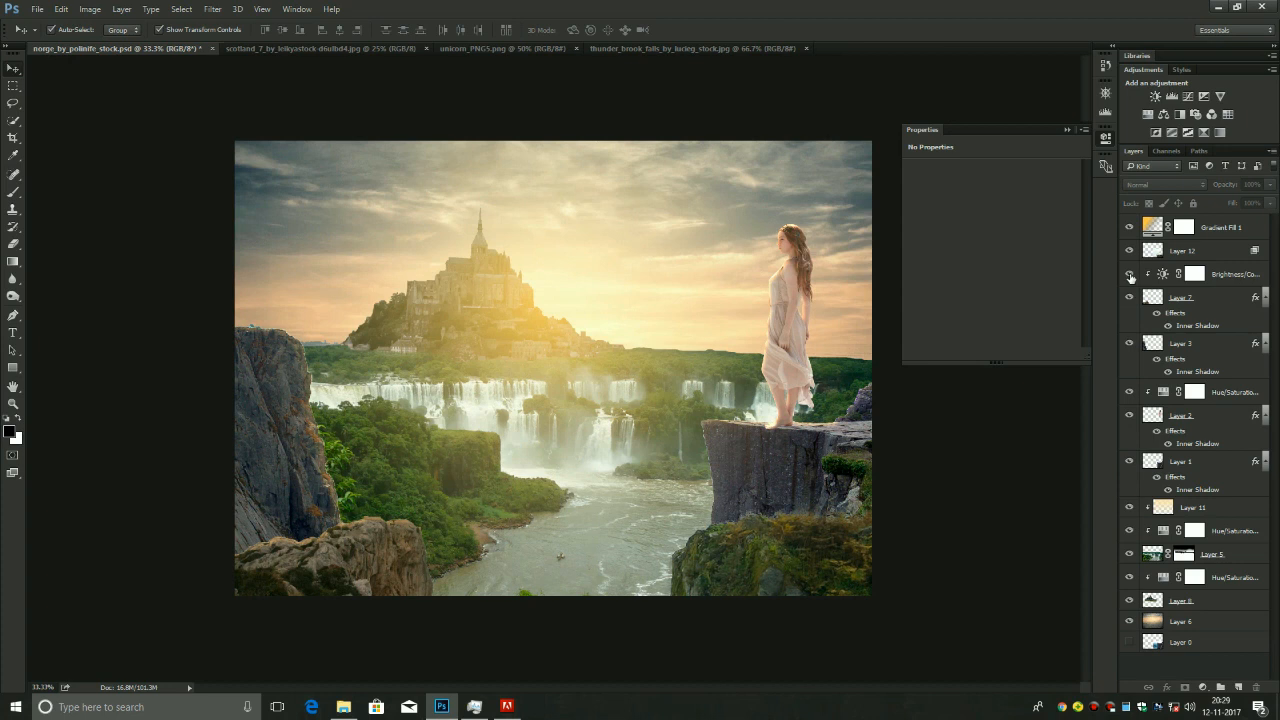
Delete Layer 12, the mossy rock in front of the base of the woman's cliff
{"action": "left_click", "coordinate": [1130, 275]}
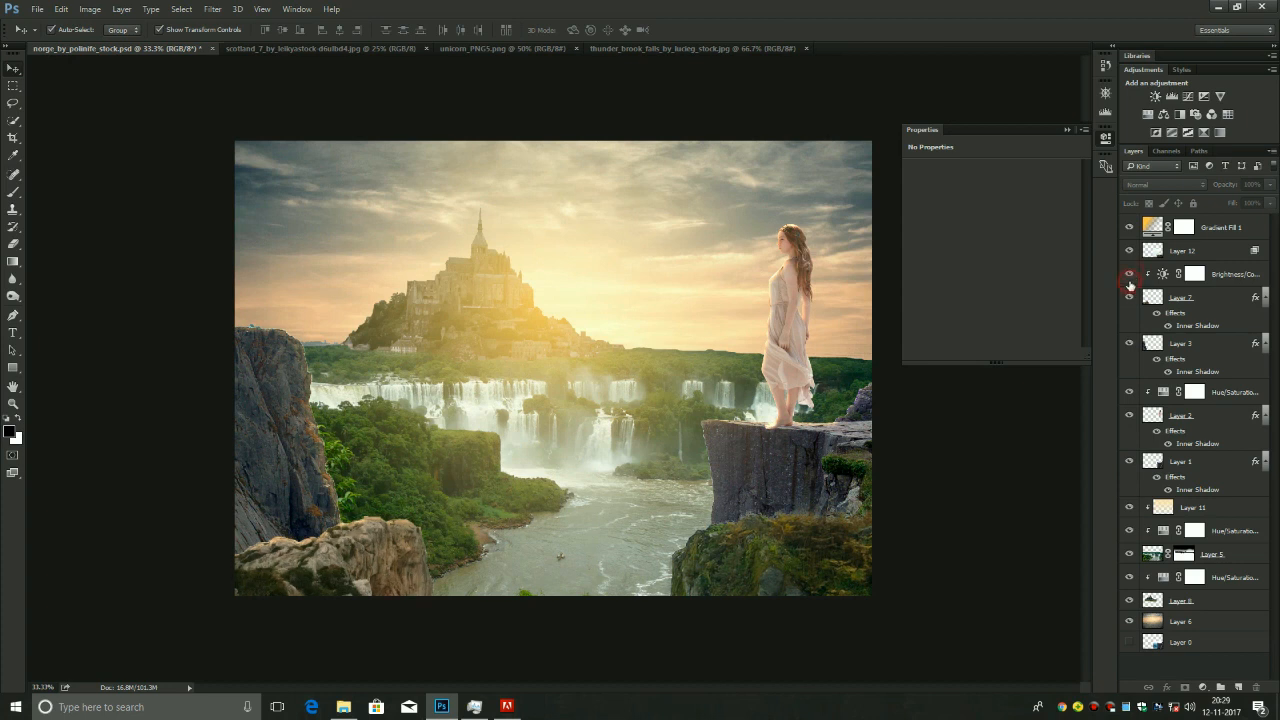
{"action": "left_click", "coordinate": [1130, 277]}
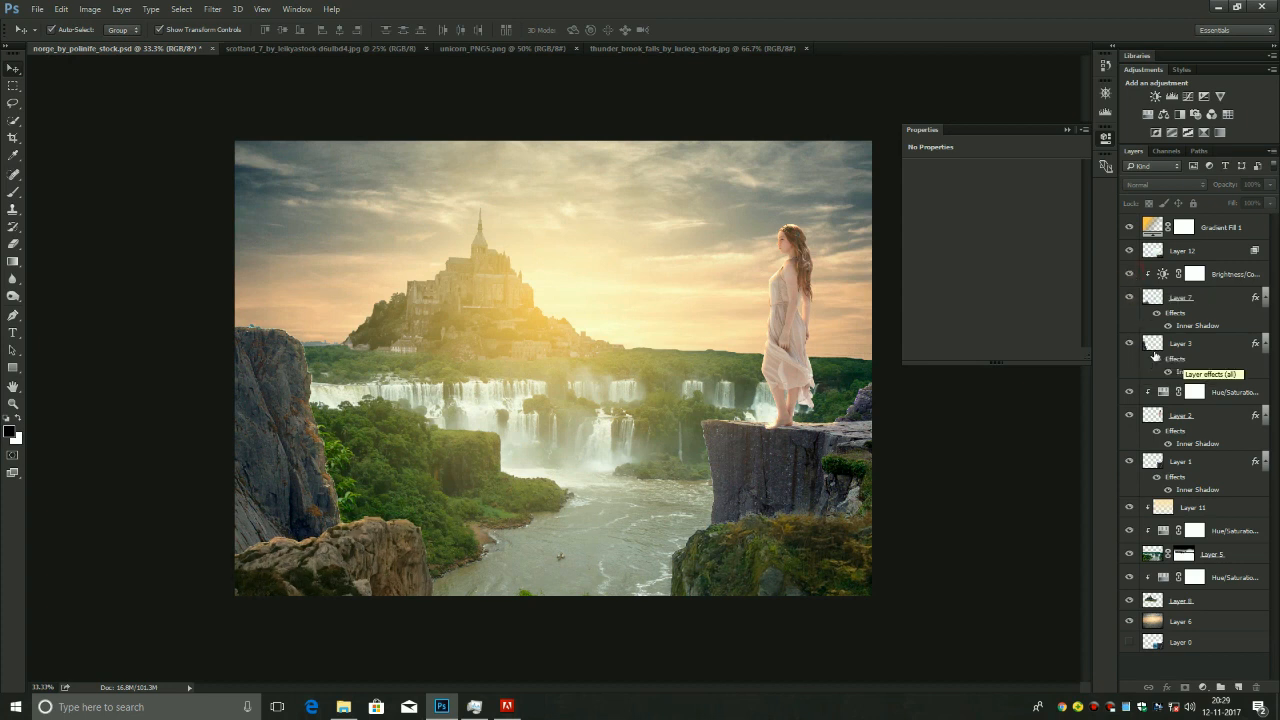
{"action": "left_click", "coordinate": [1134, 251]}
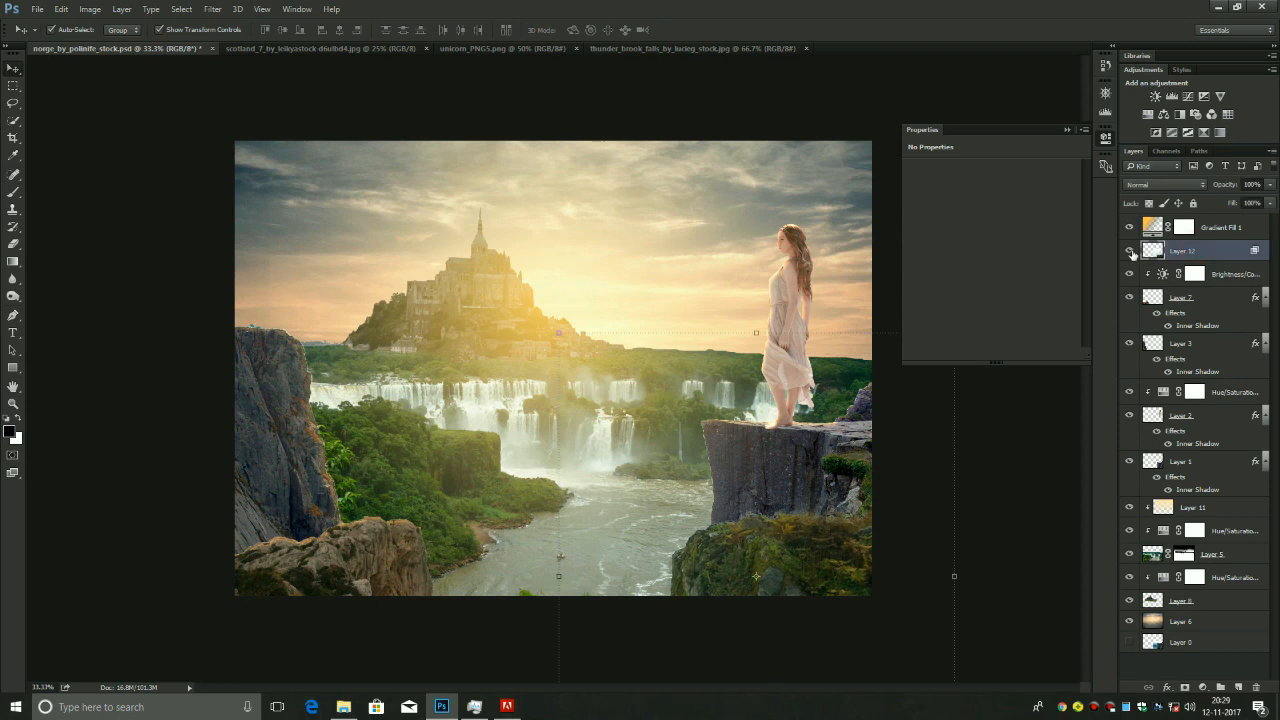
{"action": "left_click", "coordinate": [1130, 251]}
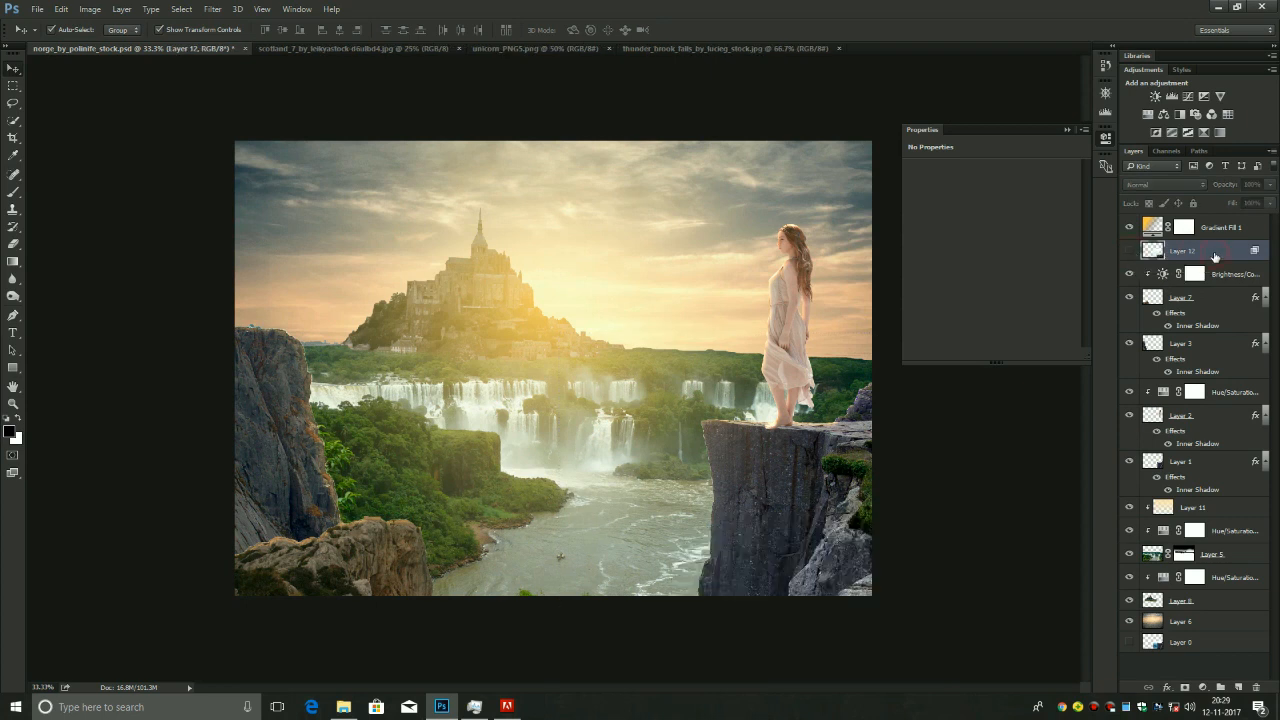
{"action": "key", "text": "Delete"}
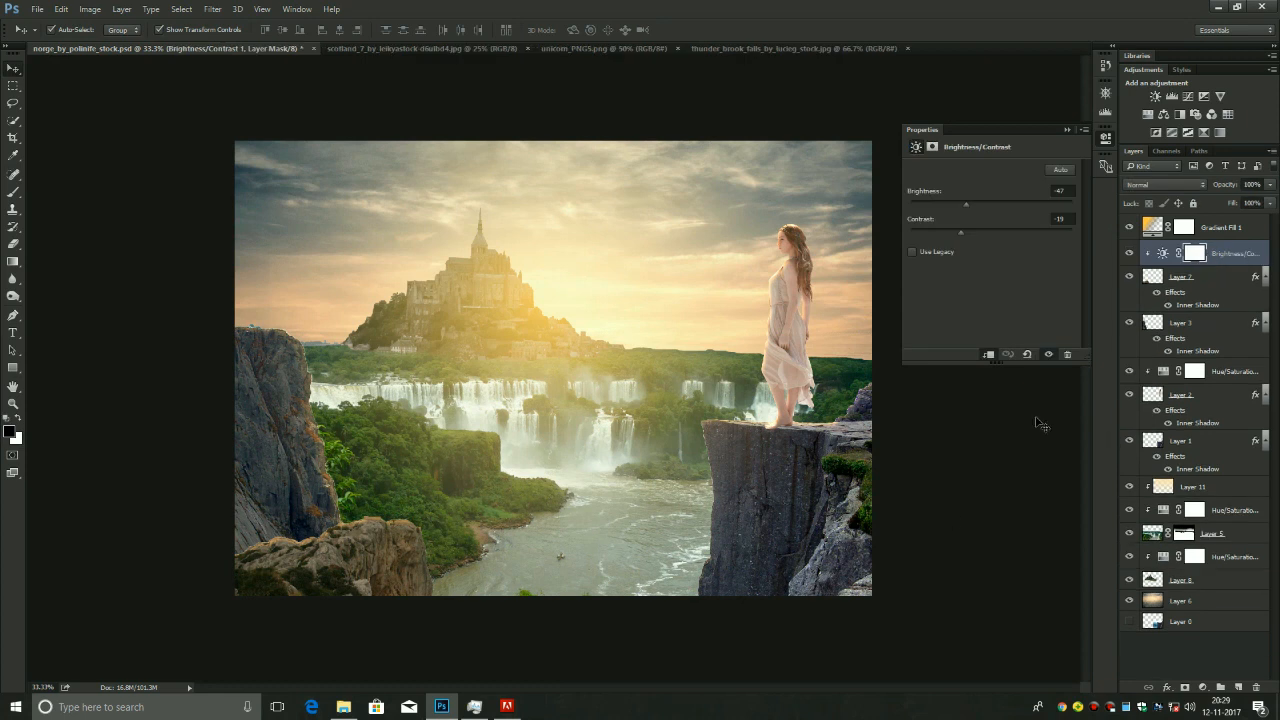
{"action": "left_click", "coordinate": [1030, 452]}
Add a black-to-white Gradient Map adjustment above the Brightness/Contrast layer, with Multiply blending and 80% opacity
{"action": "left_click", "coordinate": [1246, 262]}
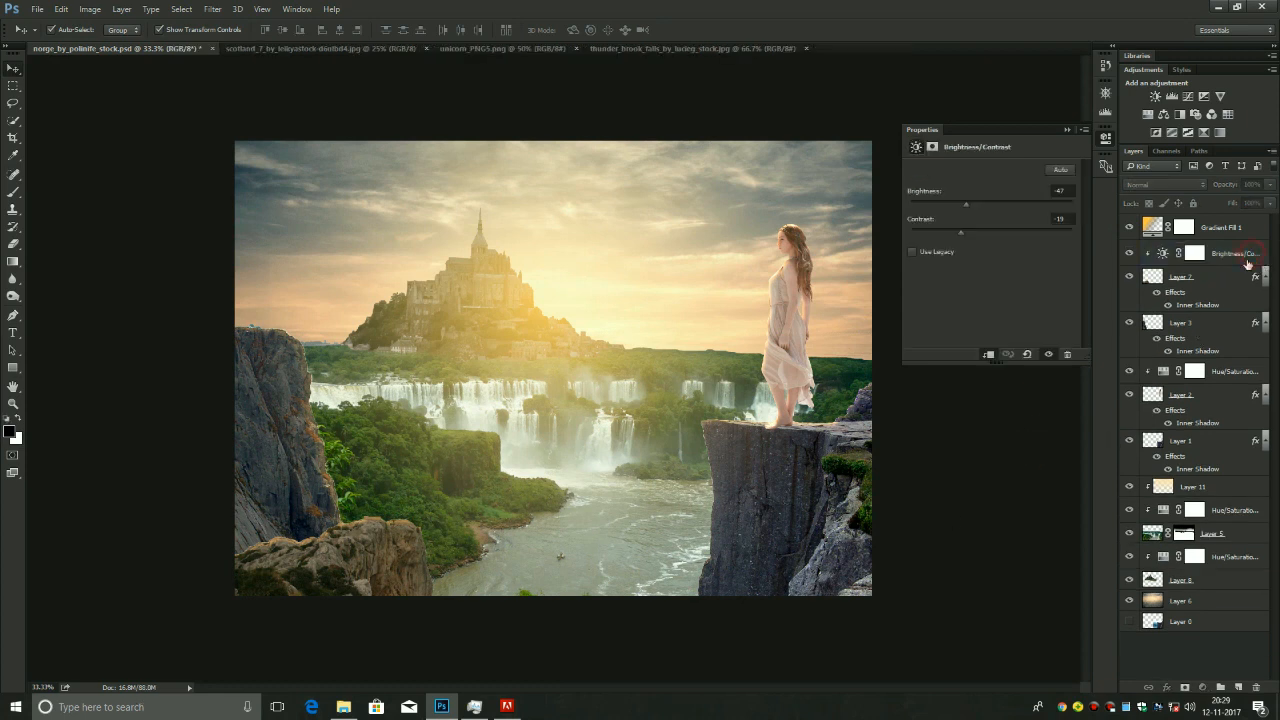
{"action": "left_click", "coordinate": [1202, 688]}
{"action": "left_click", "coordinate": [1192, 659]}
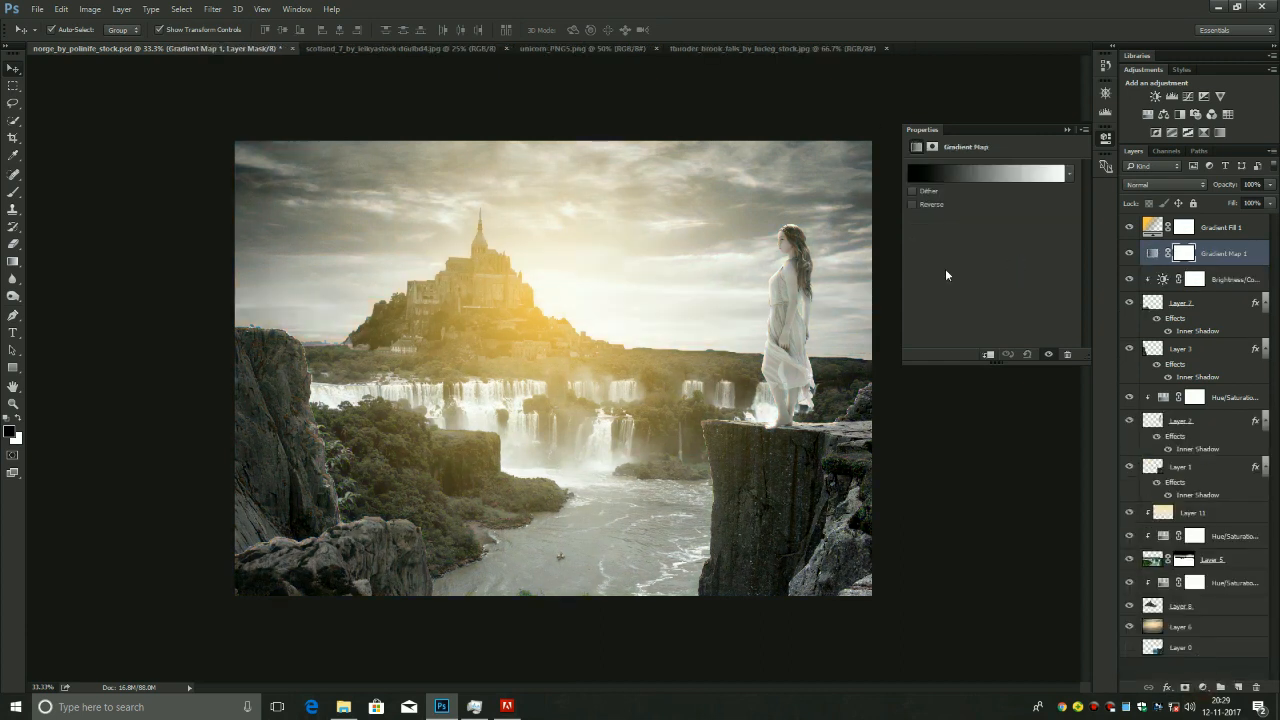
{"action": "left_click", "coordinate": [1173, 185]}
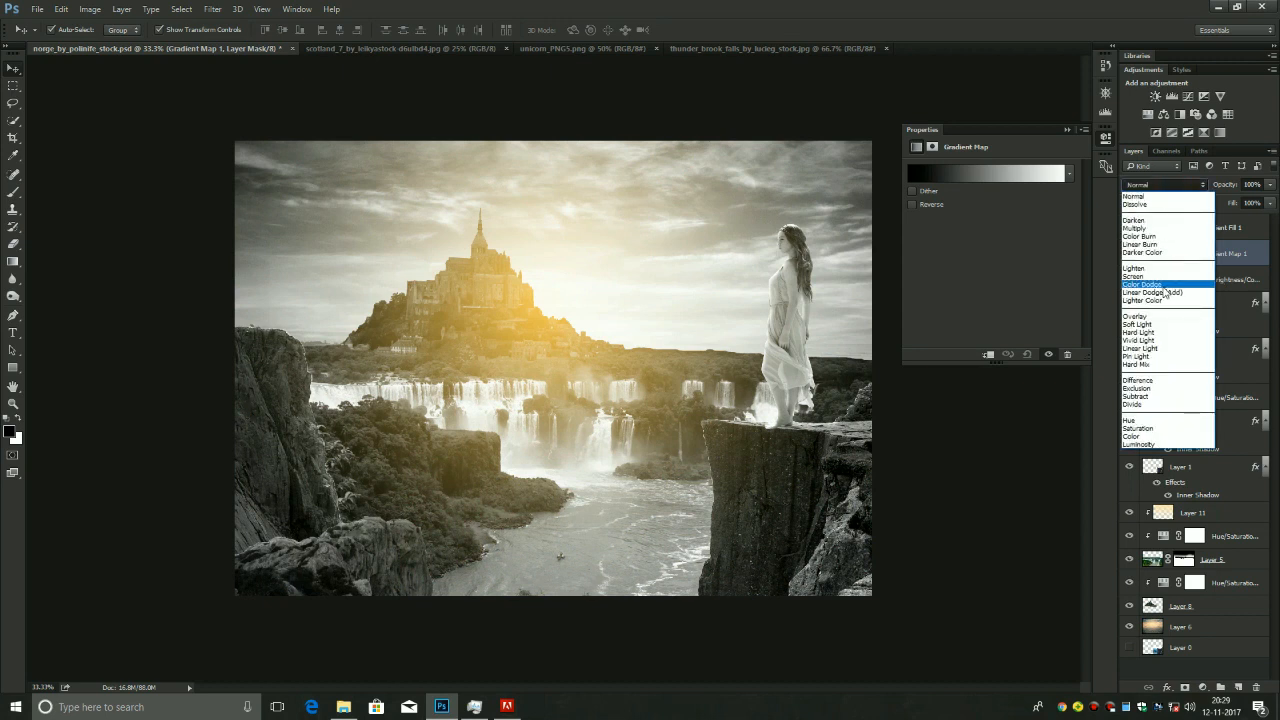
{"action": "left_click", "coordinate": [1157, 228]}
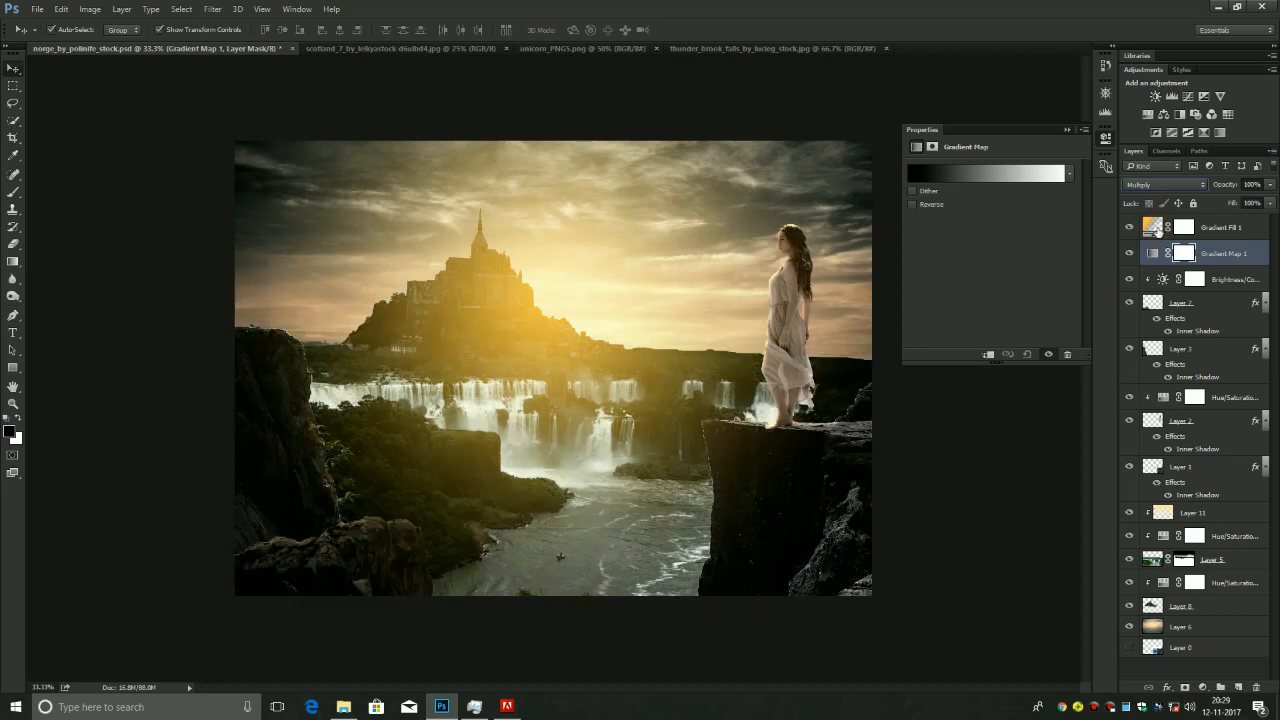
{"action": "left_click", "coordinate": [1255, 184]}
{"action": "type", "text": "80"}
{"action": "key", "text": "Return"}
{"action": "left_click", "coordinate": [967, 535]}
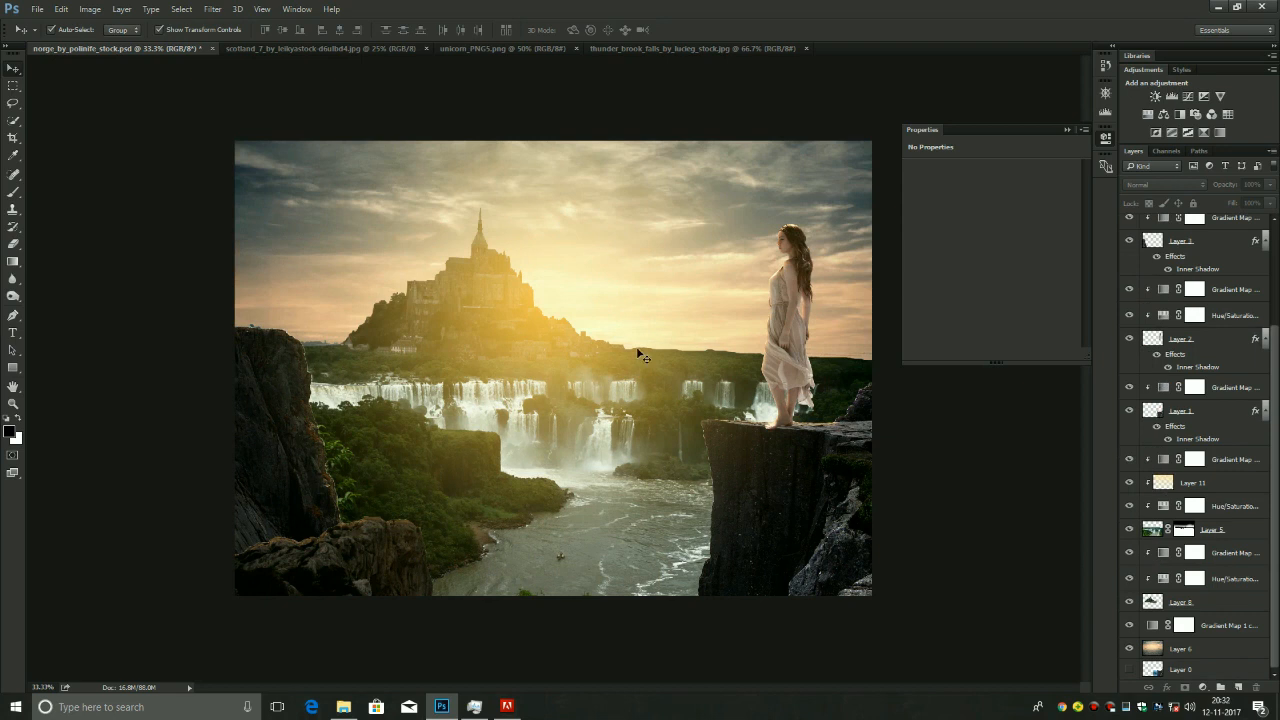
Add a linear black-to-transparent Gradient Fill layer at 90° and 100% scale above Gradient Fill 1
{"action": "scroll", "coordinate": [1220, 370], "scroll_direction": "up", "scroll_amount": 2}
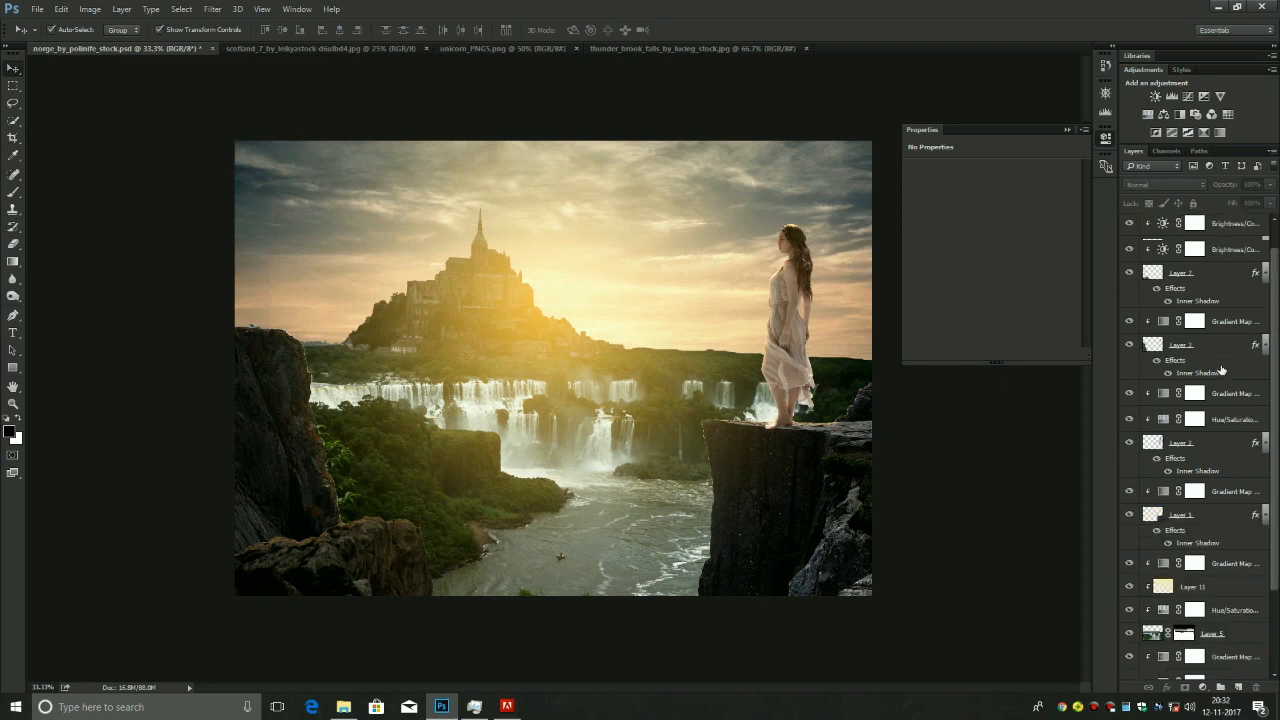
{"action": "scroll", "coordinate": [1220, 370], "scroll_direction": "up", "scroll_amount": 1}
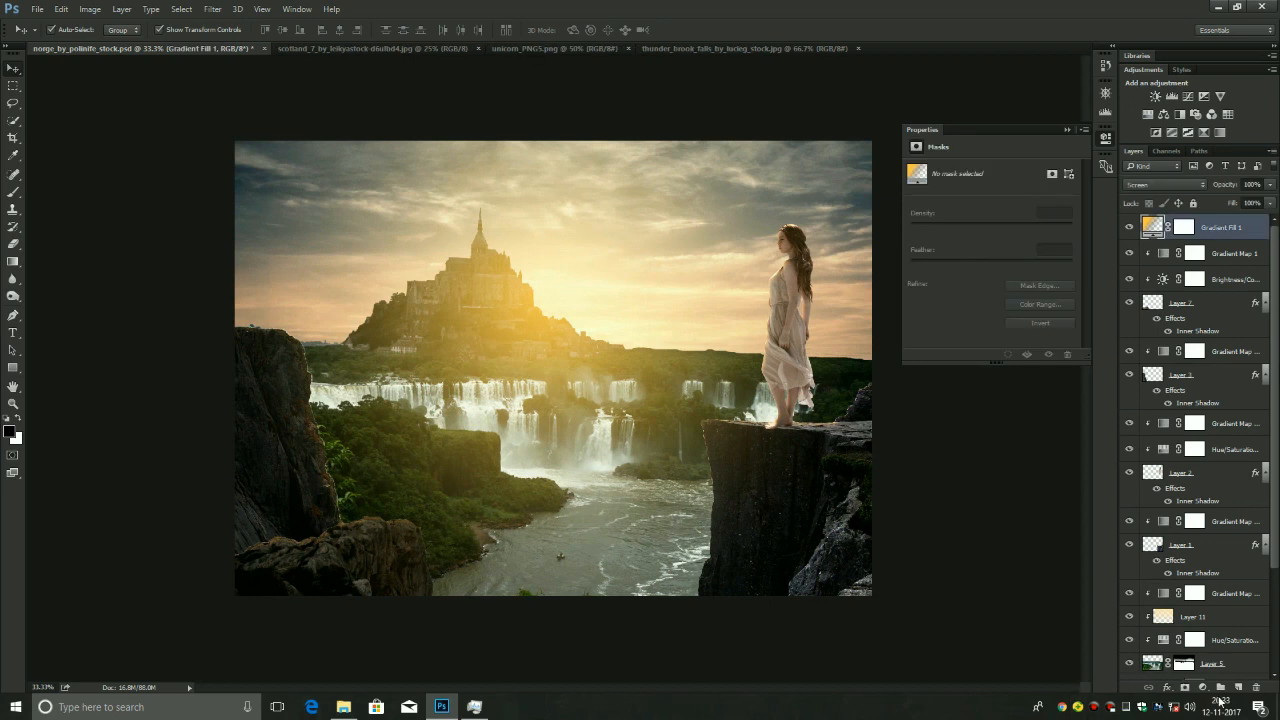
{"action": "left_click", "coordinate": [1203, 688]}
{"action": "left_click", "coordinate": [1186, 412]}
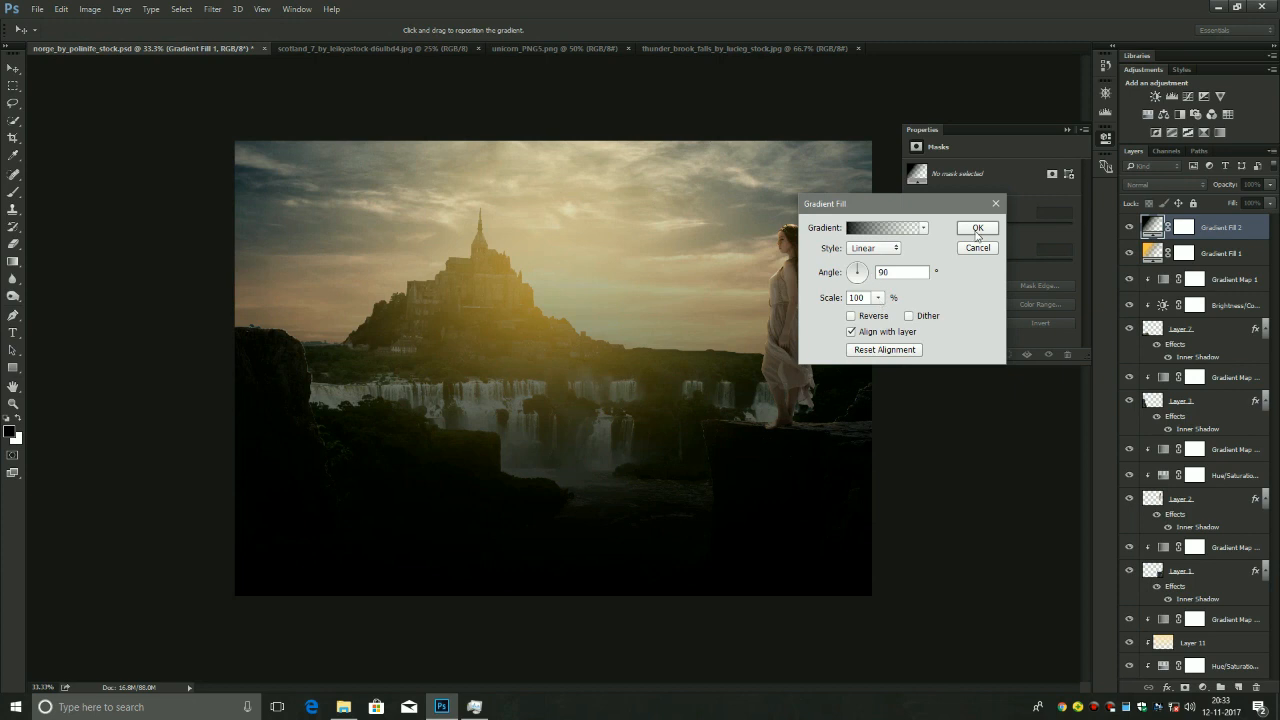
{"action": "left_click", "coordinate": [977, 229]}
Lower the opacity of the black gradient fill layer to 30% and deselect the layer
{"action": "left_click", "coordinate": [1259, 186]}
{"action": "type", "text": "40"}
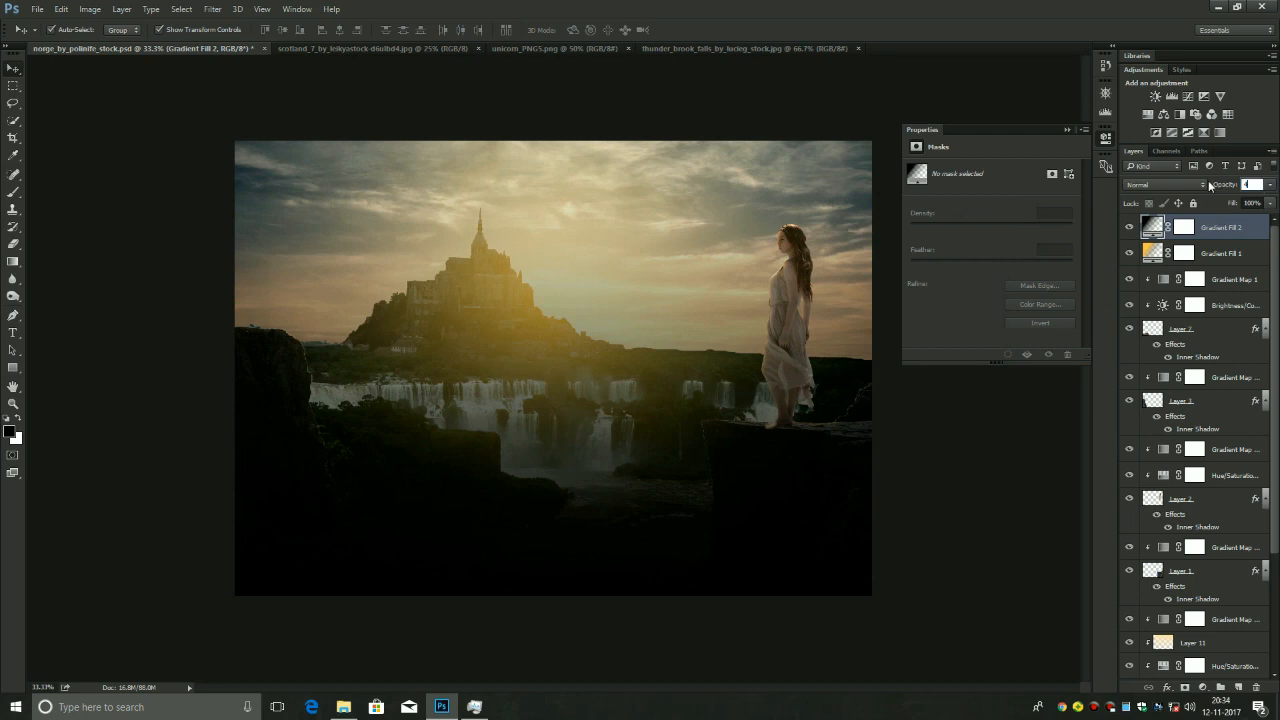
{"action": "left_click", "coordinate": [1248, 185]}
{"action": "type", "text": "10"}
{"action": "type", "text": "3"}
{"action": "type", "text": "0"}
{"action": "left_click", "coordinate": [950, 495]}
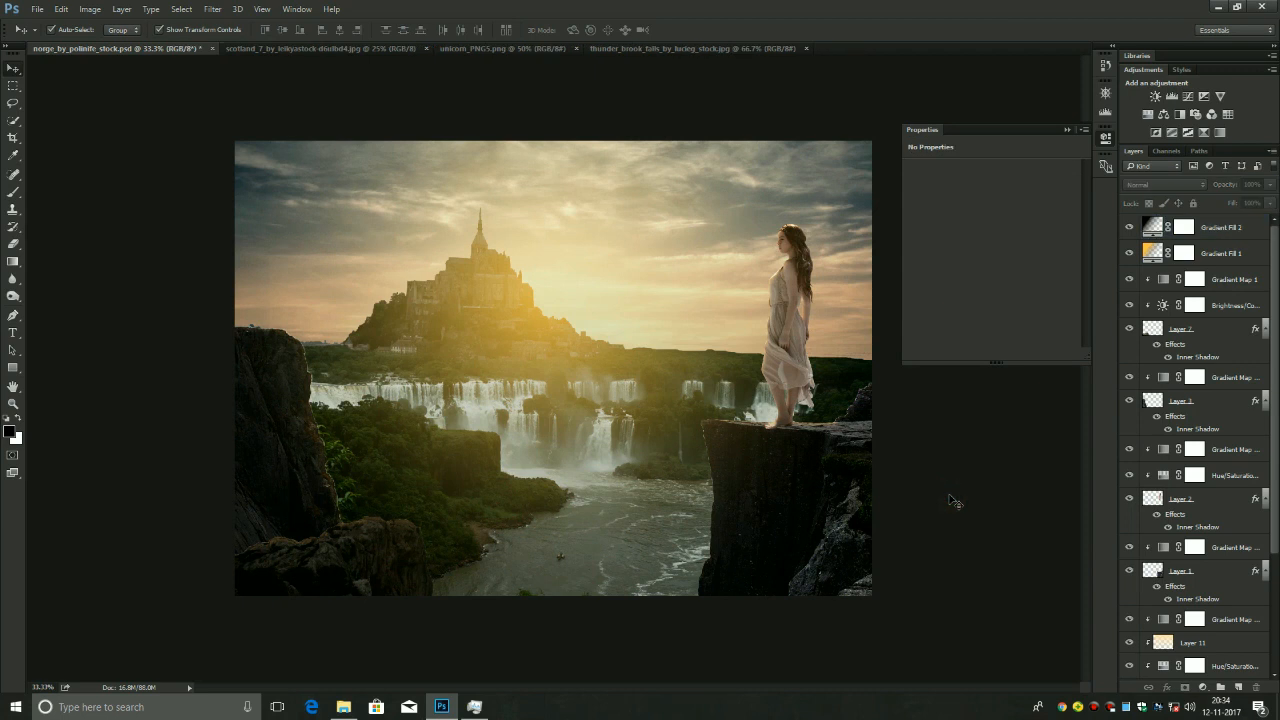